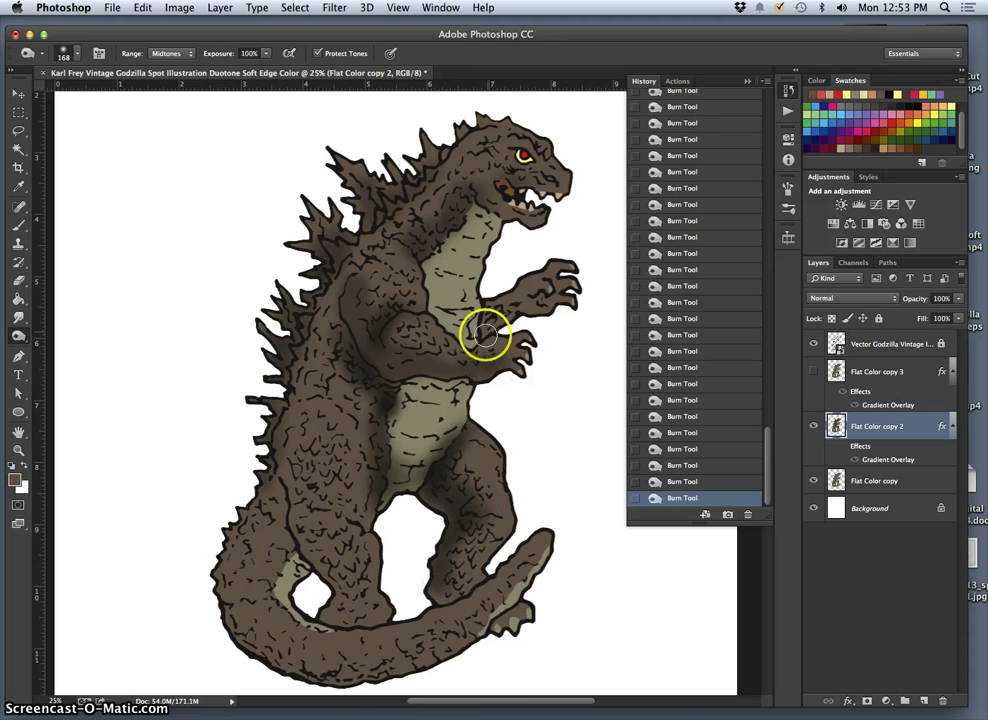
Burn shadows into the far arm, neck, shoulder and the inner curve of the tail on the Flat Color copy 2 layer
{"action": "left_click_drag", "start_coordinate": [485, 331], "coordinate": [556, 284]}
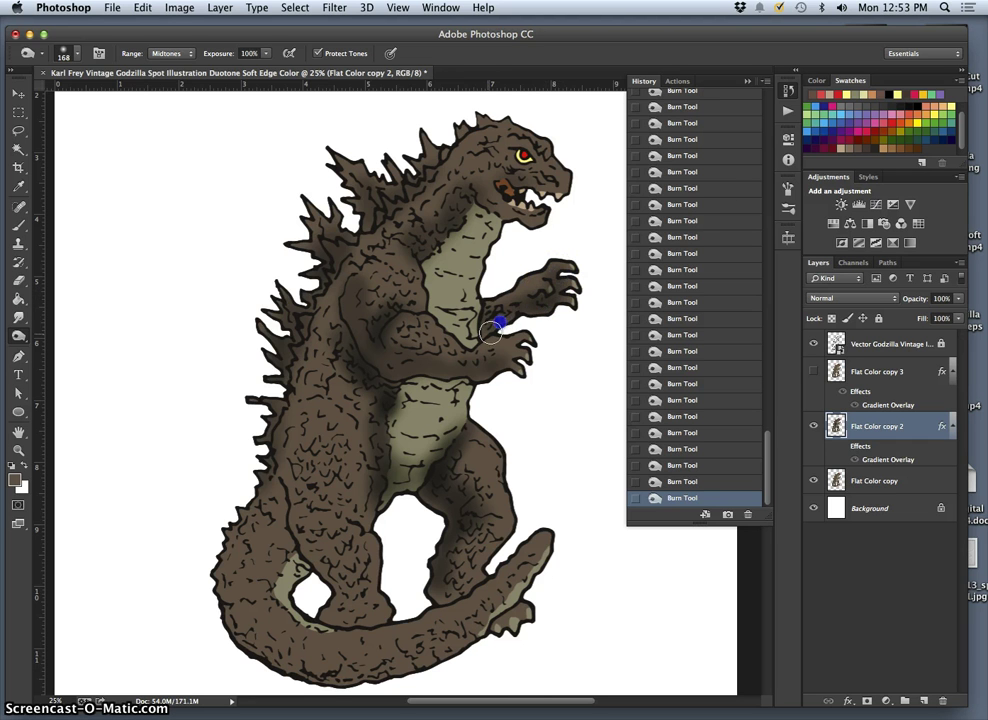
{"action": "left_click_drag", "start_coordinate": [491, 331], "coordinate": [478, 300]}
{"action": "left_click_drag", "start_coordinate": [467, 169], "coordinate": [467, 169]}
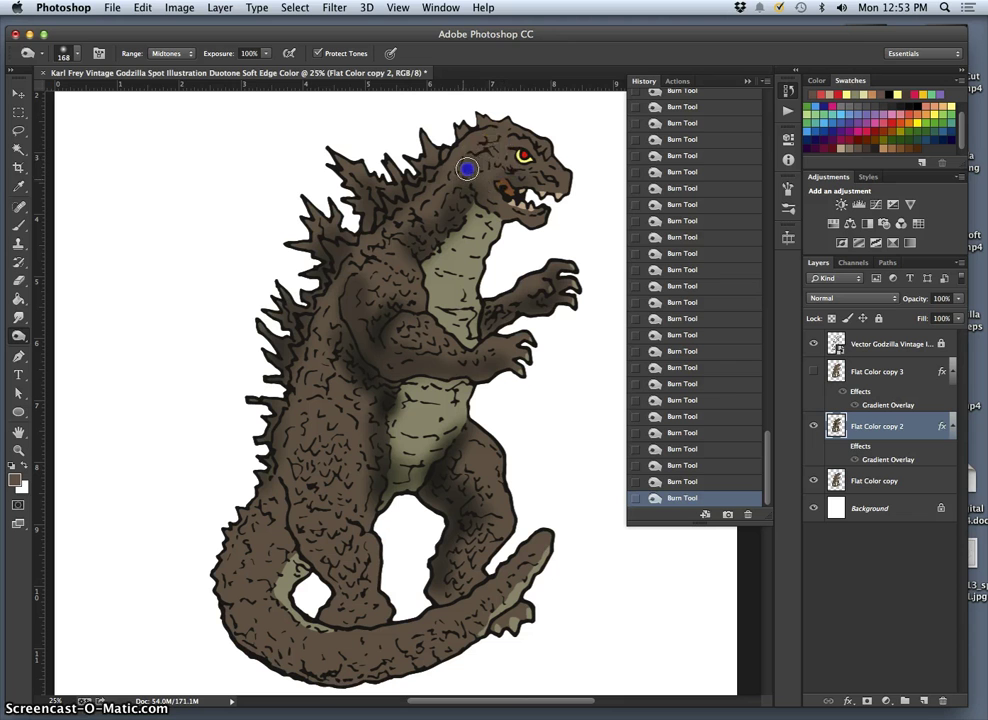
{"action": "mouse_move", "coordinate": [418, 224]}
{"action": "left_mouse_down"}
{"action": "mouse_move", "coordinate": [342, 298]}
{"action": "mouse_move", "coordinate": [346, 290]}
{"action": "left_mouse_up"}
{"action": "mouse_move", "coordinate": [340, 338]}
{"action": "left_mouse_down"}
{"action": "mouse_move", "coordinate": [298, 456]}
{"action": "mouse_move", "coordinate": [275, 483]}
{"action": "mouse_move", "coordinate": [282, 509]}
{"action": "mouse_move", "coordinate": [254, 626]}
{"action": "mouse_move", "coordinate": [292, 640]}
{"action": "mouse_move", "coordinate": [408, 579]}
{"action": "left_mouse_up"}
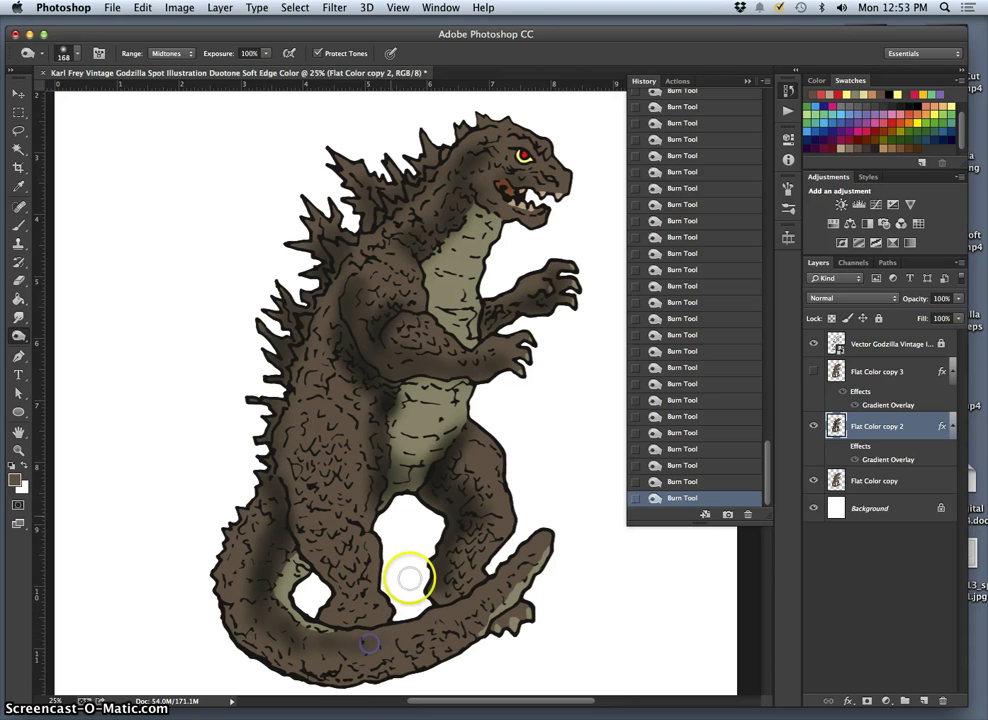
Burn shadows along the belly's edge, the lower back, the near leg and foot, and the tail's tip
{"action": "mouse_move", "coordinate": [397, 446]}
{"action": "left_mouse_down"}
{"action": "mouse_move", "coordinate": [410, 371]}
{"action": "mouse_move", "coordinate": [441, 315]}
{"action": "mouse_move", "coordinate": [432, 260]}
{"action": "mouse_move", "coordinate": [430, 463]}
{"action": "left_mouse_up"}
{"action": "mouse_move", "coordinate": [424, 382]}
{"action": "left_mouse_down"}
{"action": "mouse_move", "coordinate": [481, 325]}
{"action": "mouse_move", "coordinate": [476, 312]}
{"action": "mouse_move", "coordinate": [415, 531]}
{"action": "left_mouse_up"}
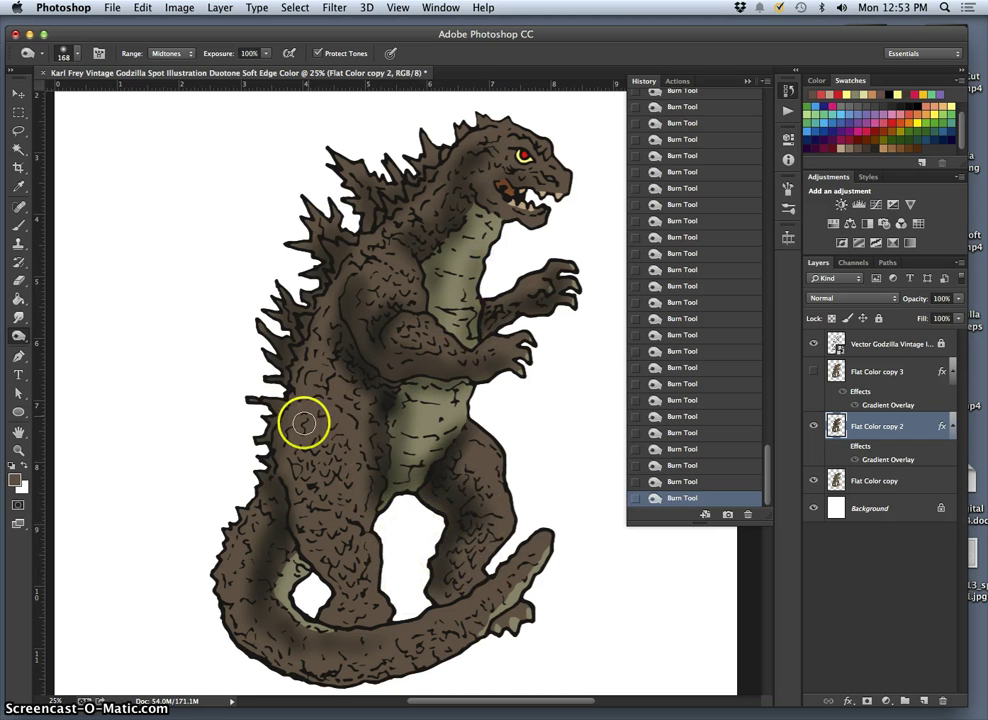
{"action": "mouse_move", "coordinate": [294, 406]}
{"action": "left_mouse_down"}
{"action": "mouse_move", "coordinate": [332, 388]}
{"action": "mouse_move", "coordinate": [351, 415]}
{"action": "mouse_move", "coordinate": [280, 411]}
{"action": "mouse_move", "coordinate": [289, 497]}
{"action": "mouse_move", "coordinate": [326, 287]}
{"action": "left_mouse_up"}
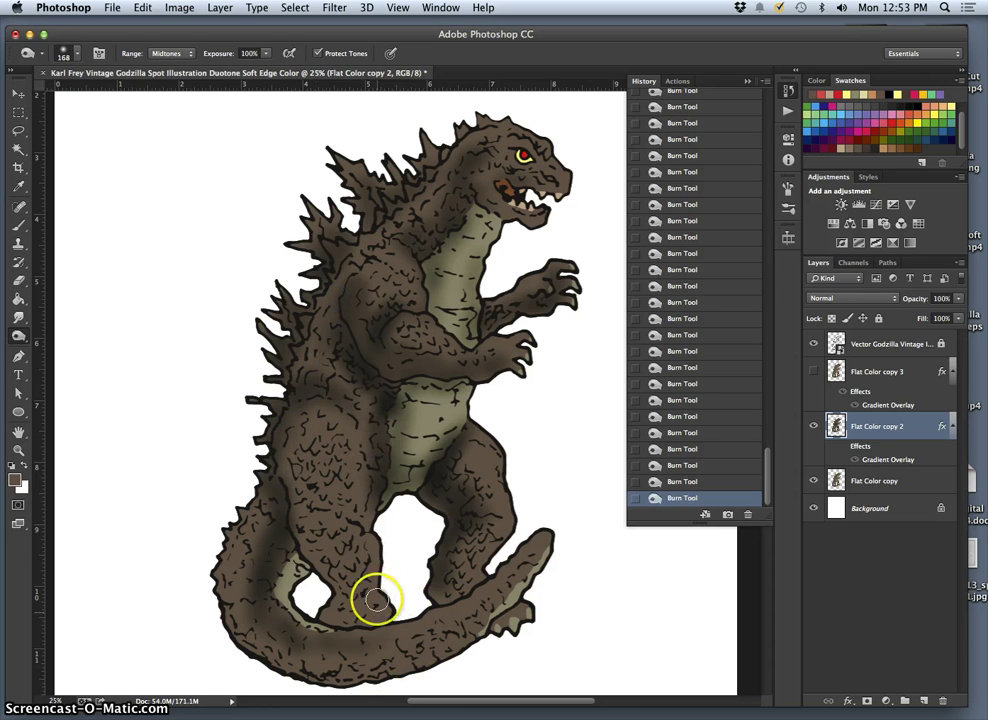
{"action": "left_click_drag", "start_coordinate": [285, 440], "coordinate": [331, 525]}
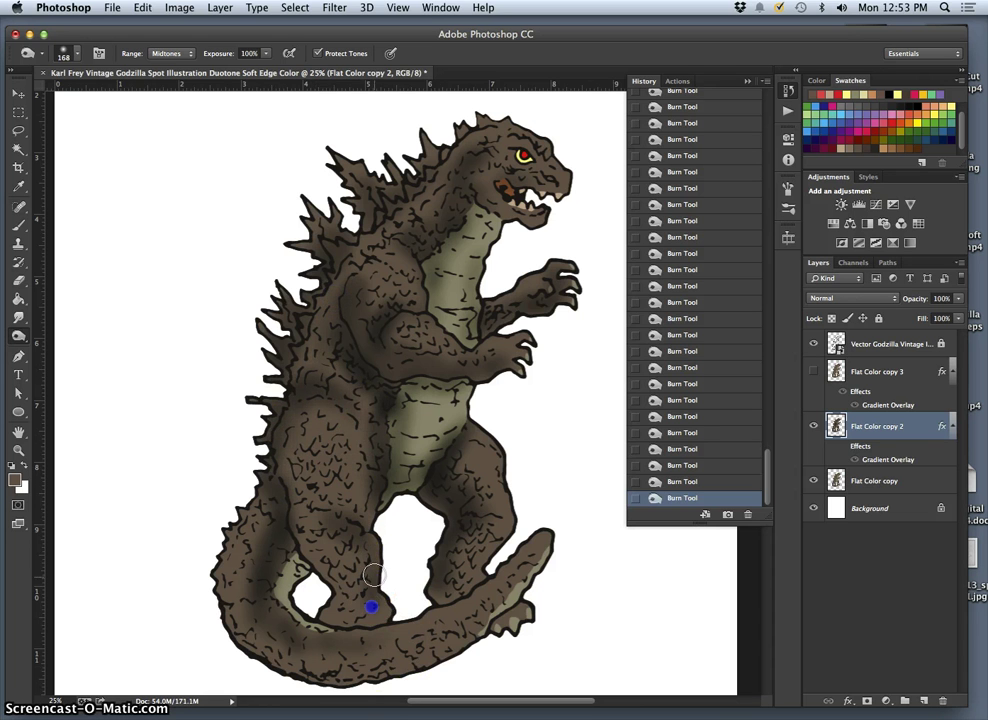
{"action": "mouse_move", "coordinate": [355, 600]}
{"action": "left_mouse_down"}
{"action": "mouse_move", "coordinate": [376, 612]}
{"action": "mouse_move", "coordinate": [331, 646]}
{"action": "mouse_move", "coordinate": [470, 609]}
{"action": "left_mouse_up"}
{"action": "mouse_move", "coordinate": [537, 541]}
{"action": "left_mouse_down"}
{"action": "mouse_move", "coordinate": [496, 584]}
{"action": "mouse_move", "coordinate": [408, 635]}
{"action": "mouse_move", "coordinate": [478, 530]}
{"action": "mouse_move", "coordinate": [488, 535]}
{"action": "mouse_move", "coordinate": [461, 545]}
{"action": "mouse_move", "coordinate": [445, 588]}
{"action": "left_mouse_up"}
{"action": "left_click_drag", "start_coordinate": [508, 597], "coordinate": [500, 618]}
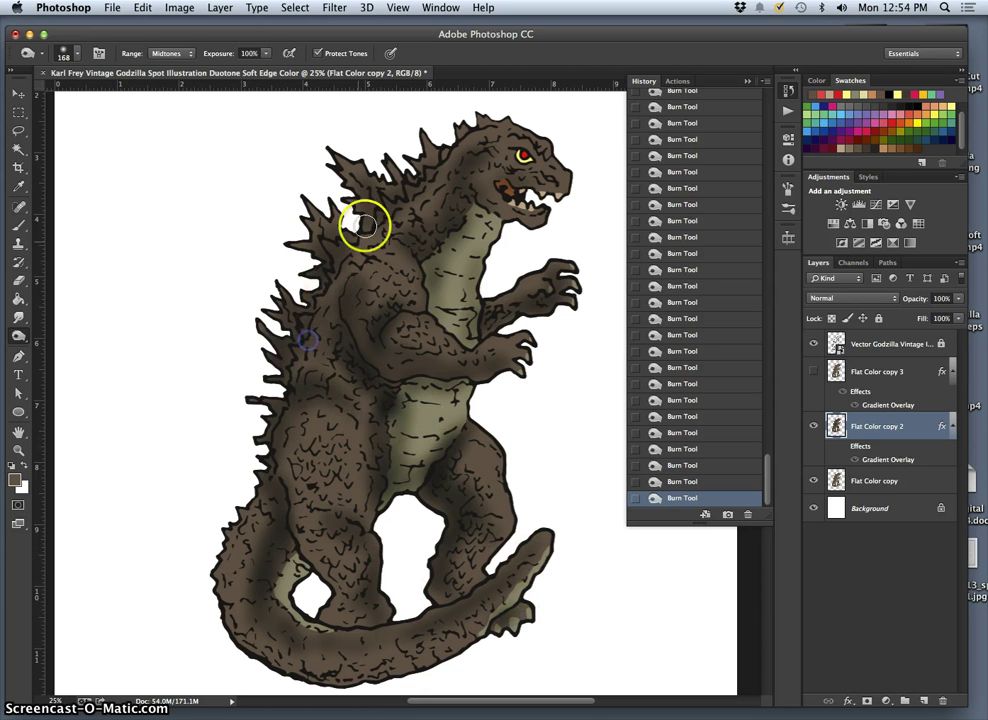
Burn shadows at the base of the back spines, around the head and eye, and down the upper tail
{"action": "left_click_drag", "start_coordinate": [366, 223], "coordinate": [351, 175]}
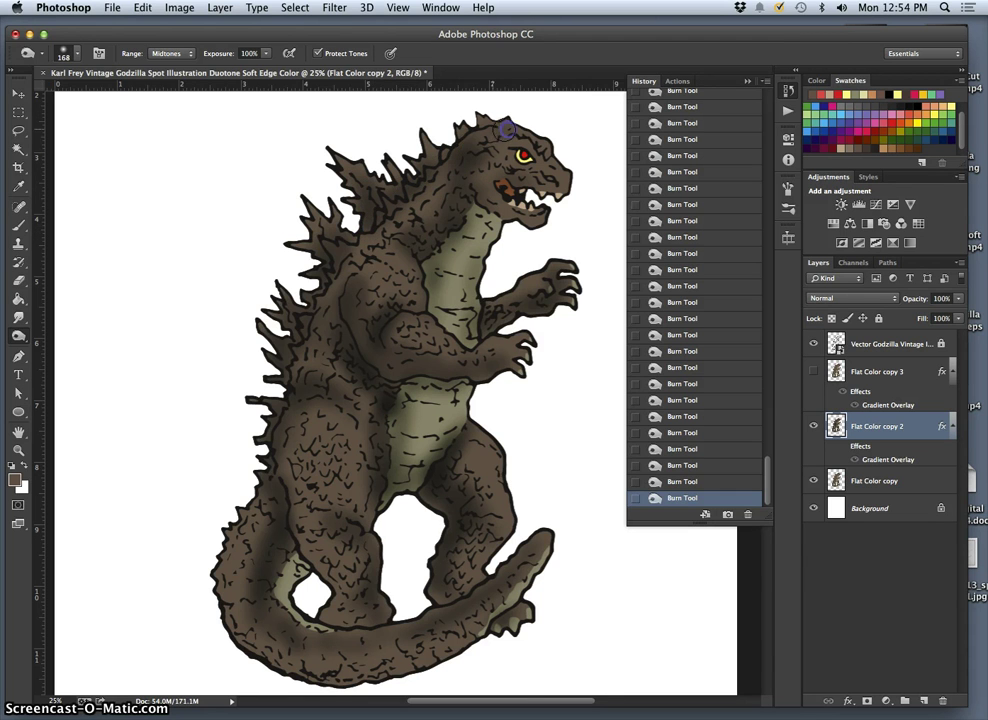
{"action": "mouse_move", "coordinate": [540, 150]}
{"action": "left_mouse_down"}
{"action": "mouse_move", "coordinate": [497, 163]}
{"action": "mouse_move", "coordinate": [511, 174]}
{"action": "mouse_move", "coordinate": [477, 167]}
{"action": "mouse_move", "coordinate": [456, 190]}
{"action": "left_mouse_up"}
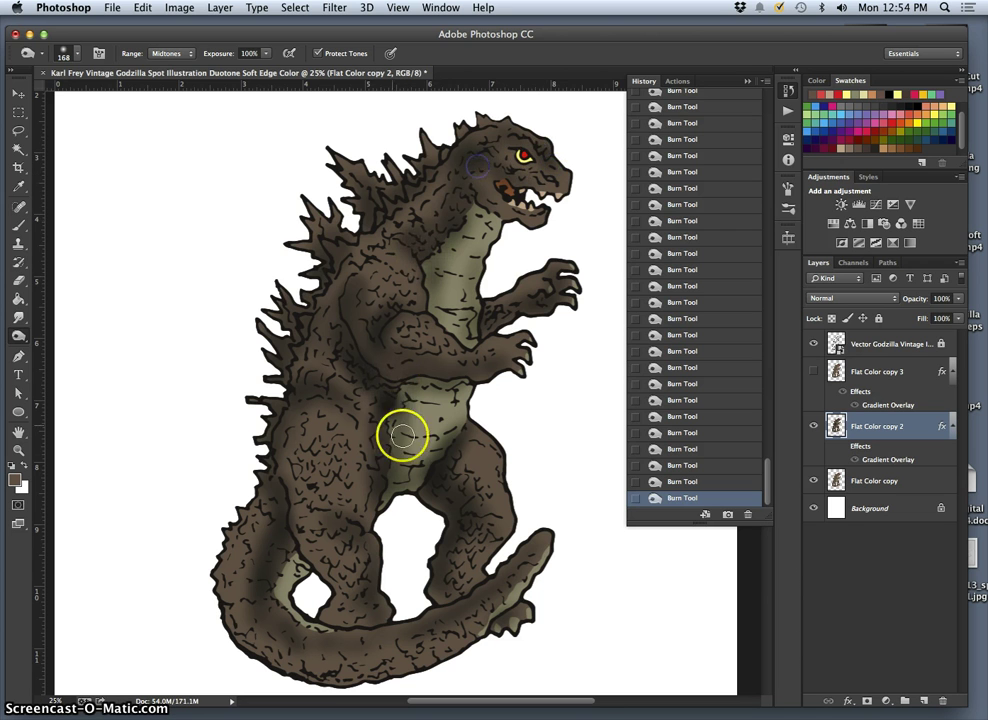
{"action": "mouse_move", "coordinate": [518, 158]}
{"action": "left_mouse_down"}
{"action": "mouse_move", "coordinate": [511, 232]}
{"action": "mouse_move", "coordinate": [528, 158]}
{"action": "left_mouse_up"}
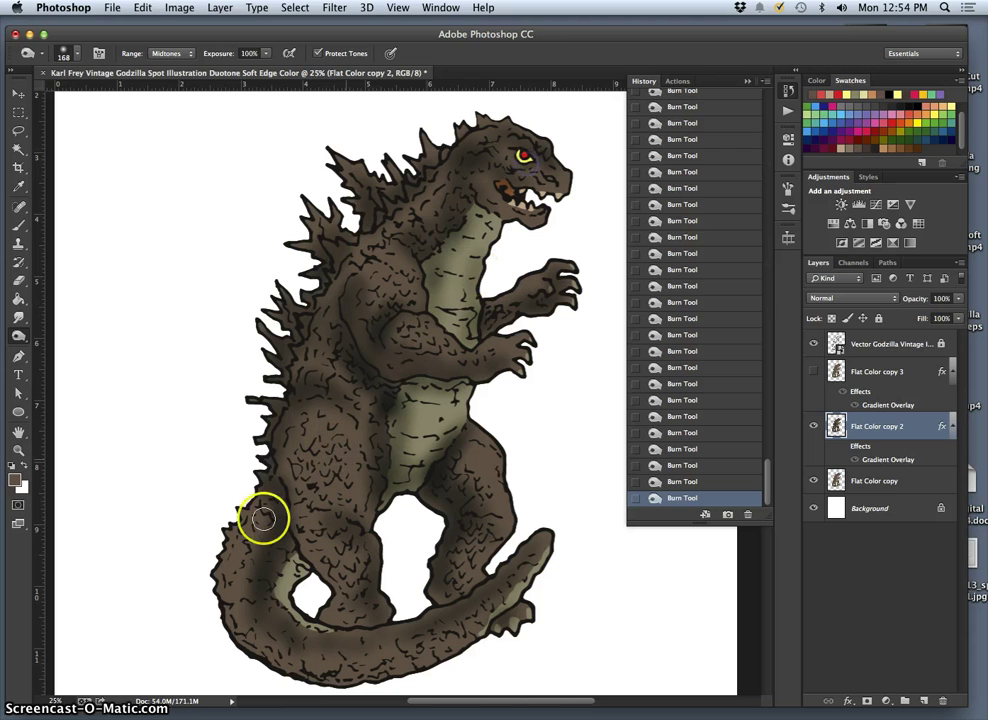
{"action": "left_click", "coordinate": [300, 462]}
{"action": "left_click_drag", "start_coordinate": [251, 535], "coordinate": [229, 584]}
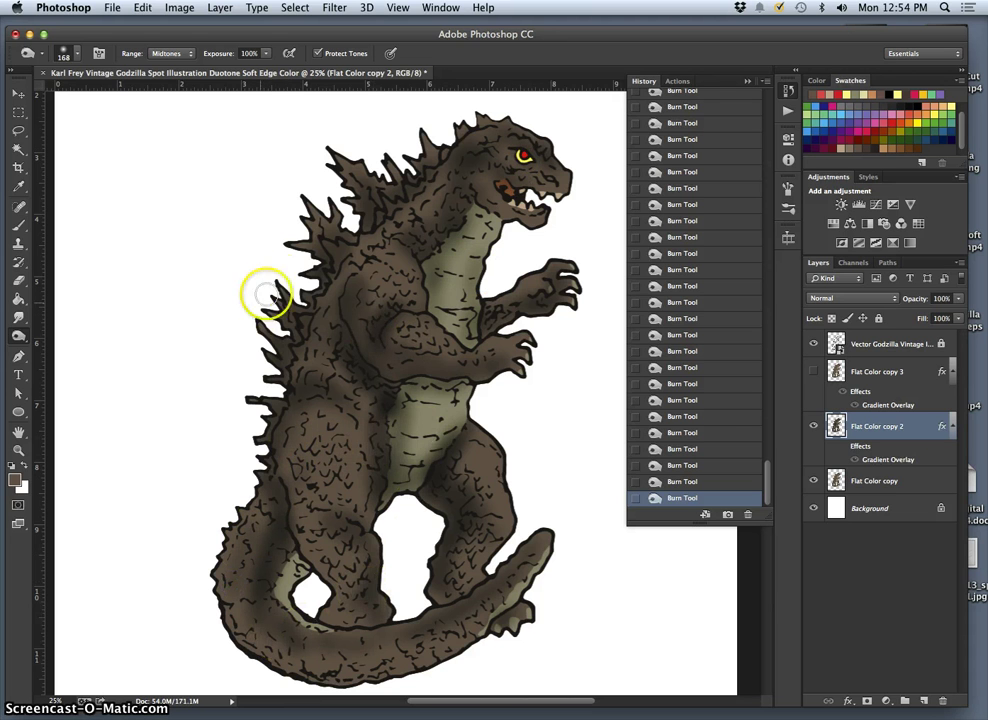
Switch to the Dodge tool at 46% exposure and lighten the top of the head and back of the neck
{"action": "left_click_drag", "start_coordinate": [20, 335], "coordinate": [50, 333]}
{"action": "left_click_drag", "start_coordinate": [264, 52], "coordinate": [288, 70]}
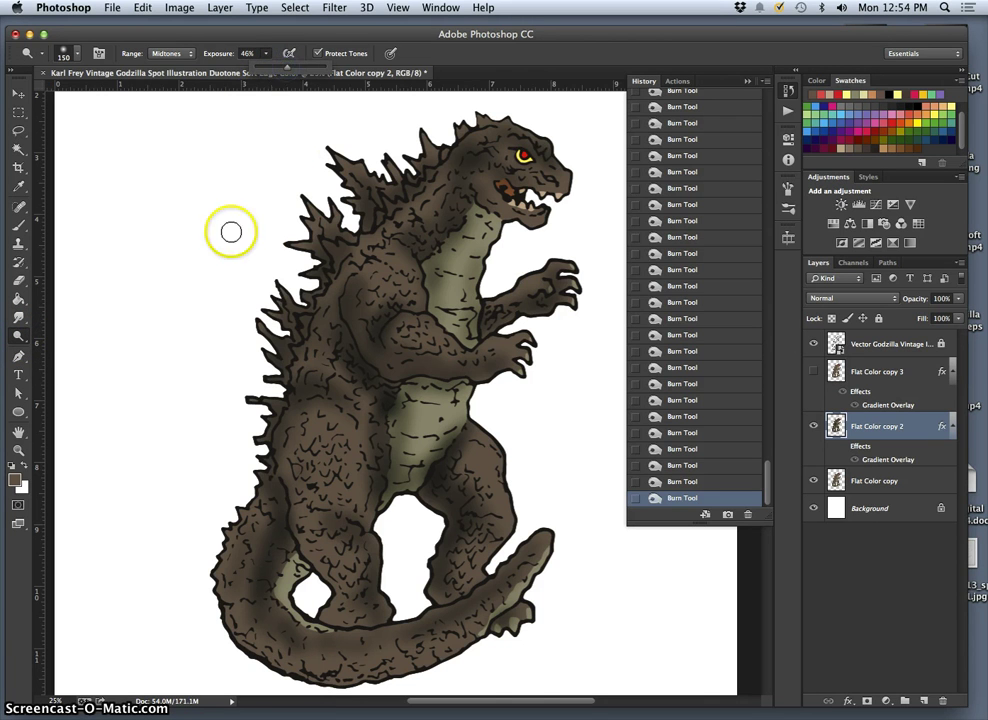
{"action": "left_click", "coordinate": [509, 137]}
{"action": "left_click", "coordinate": [493, 137]}
{"action": "left_click", "coordinate": [466, 152]}
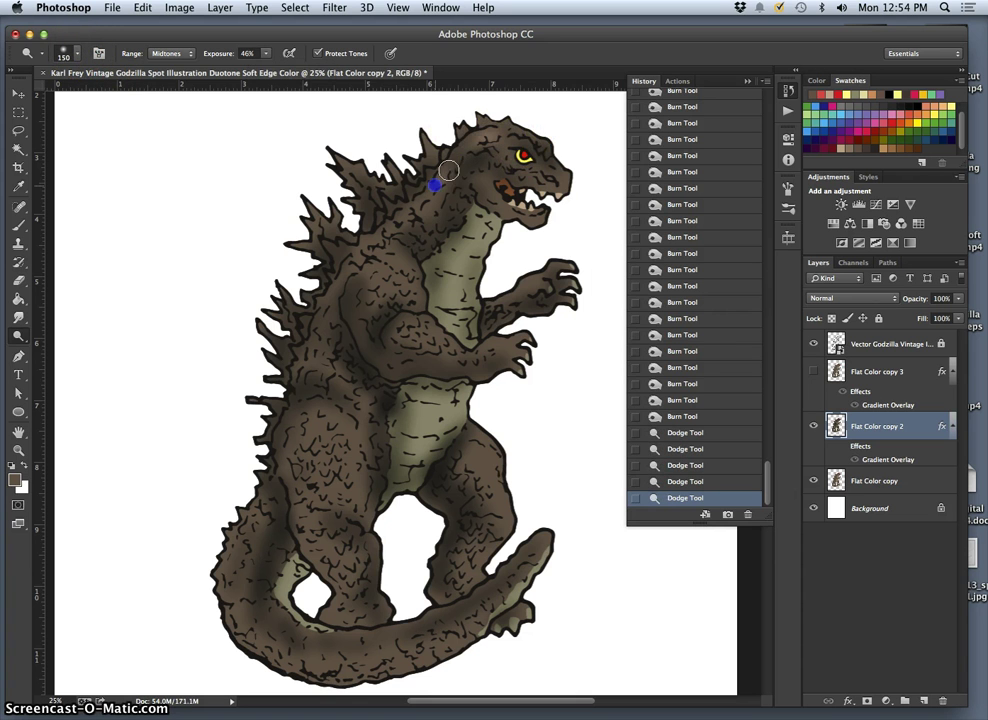
Dodge highlights onto the upper back, the dorsal spines and the outer edge of the tail
{"action": "left_click", "coordinate": [392, 218]}
{"action": "left_click", "coordinate": [387, 206]}
{"action": "left_click", "coordinate": [379, 192]}
{"action": "left_click", "coordinate": [372, 184]}
{"action": "left_click", "coordinate": [365, 176]}
{"action": "left_click", "coordinate": [359, 170]}
{"action": "left_click", "coordinate": [361, 173]}
{"action": "left_click", "coordinate": [364, 177]}
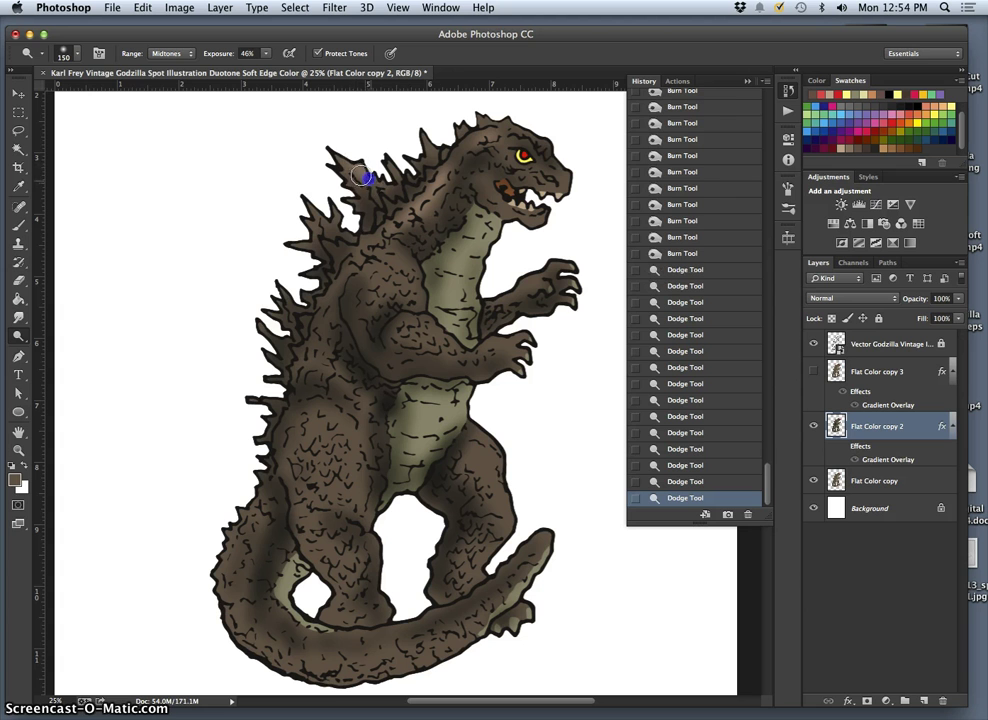
{"action": "left_click", "coordinate": [414, 169]}
{"action": "left_click", "coordinate": [419, 163]}
{"action": "left_click", "coordinate": [424, 158]}
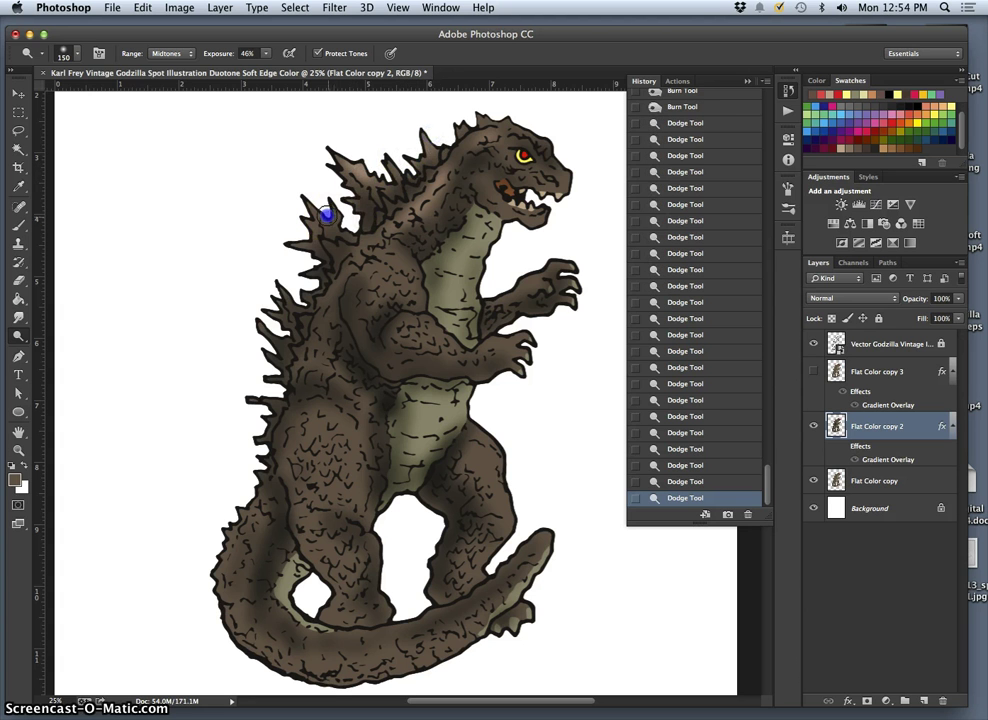
{"action": "left_click", "coordinate": [286, 301]}
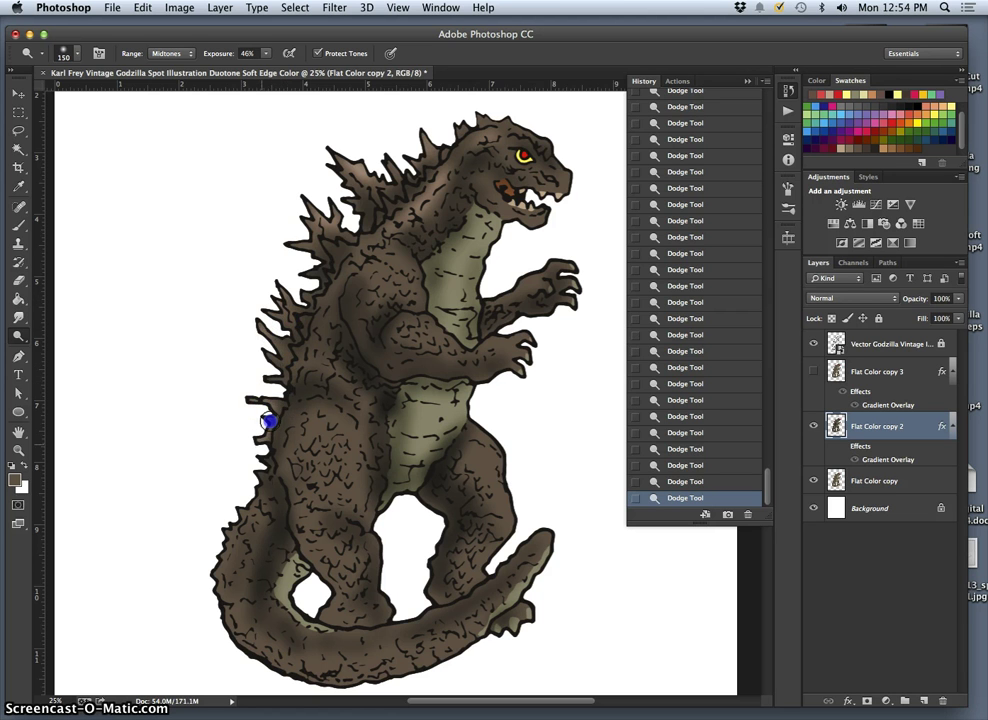
{"action": "left_click", "coordinate": [242, 635]}
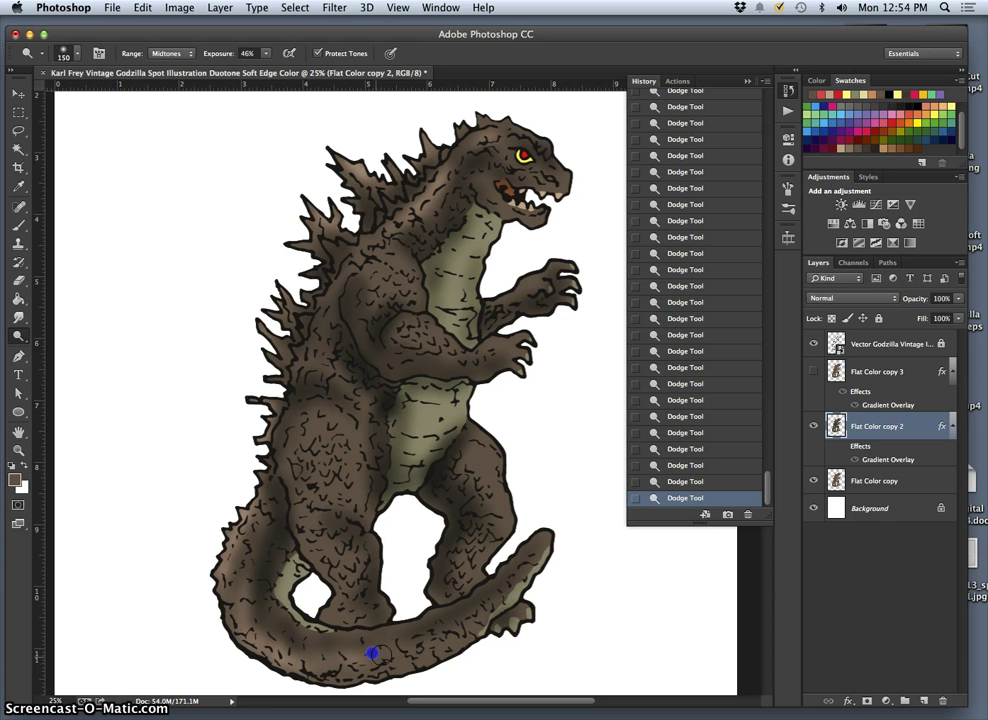
Dodge highlights down the middle of the green belly, chest and throat
{"action": "left_click", "coordinate": [423, 393]}
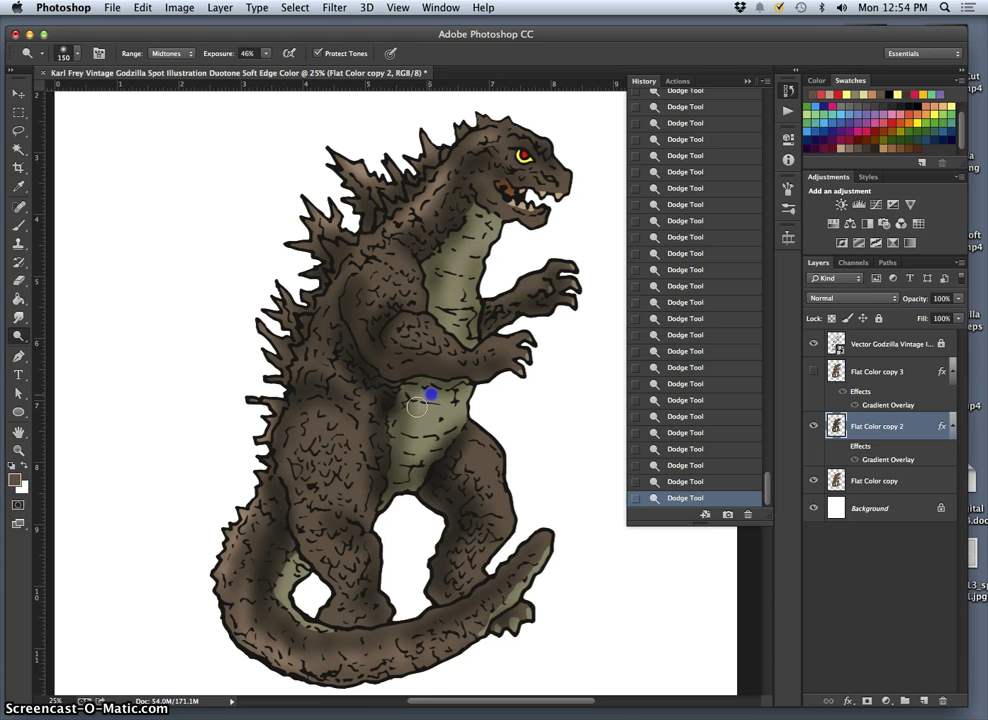
{"action": "left_click", "coordinate": [429, 446]}
{"action": "mouse_move", "coordinate": [429, 446]}
{"action": "left_mouse_down"}
{"action": "mouse_move", "coordinate": [444, 362]}
{"action": "mouse_move", "coordinate": [463, 324]}
{"action": "left_mouse_up"}
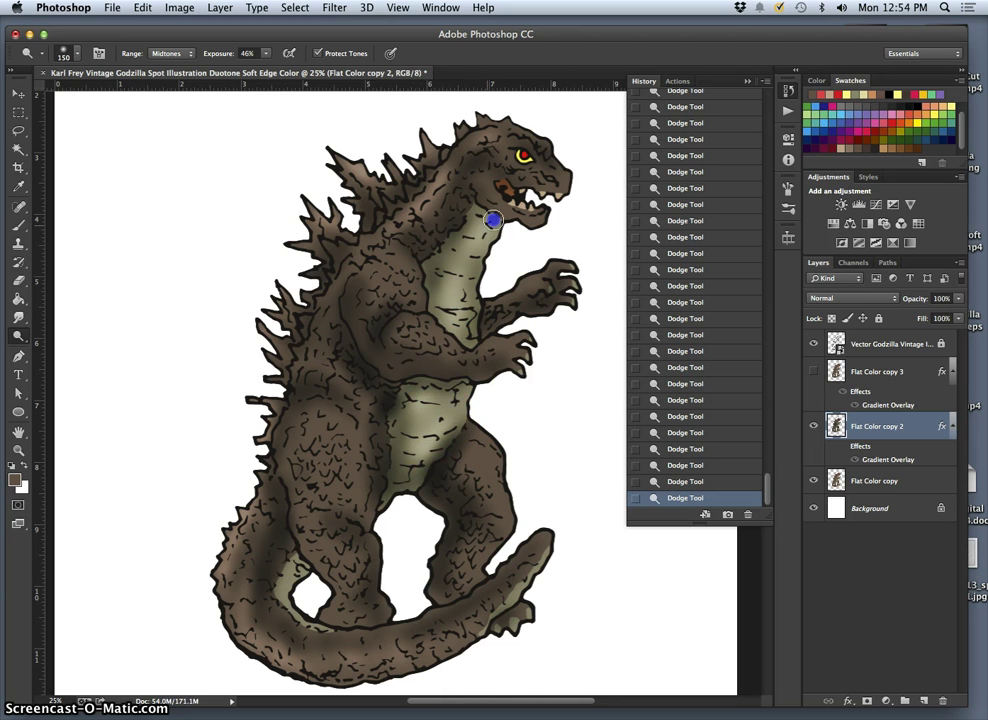
{"action": "left_click", "coordinate": [461, 319]}
{"action": "left_click_drag", "start_coordinate": [462, 277], "coordinate": [448, 291]}
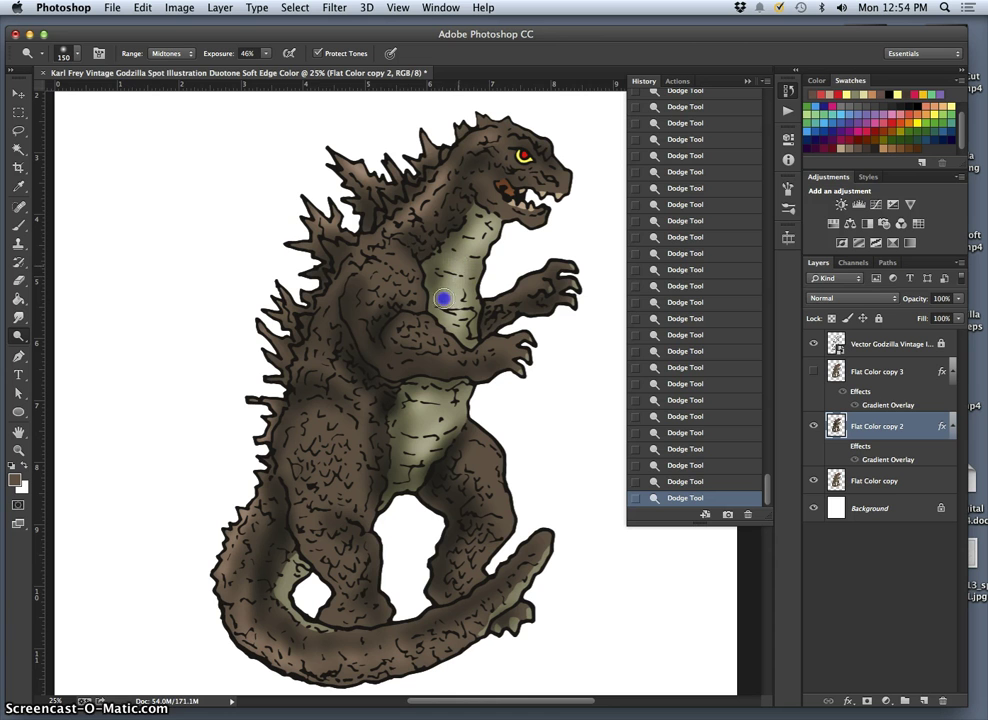
Dodge highlights onto the near forearm, upper arm and the side of the back behind it
{"action": "left_click", "coordinate": [408, 329]}
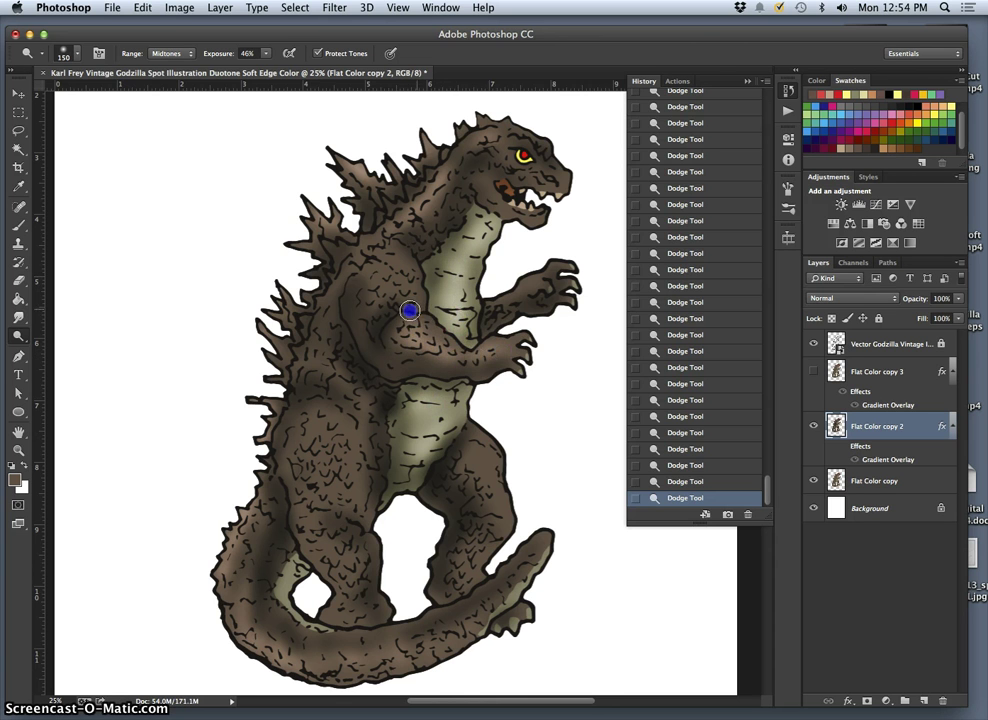
{"action": "mouse_move", "coordinate": [410, 311]}
{"action": "left_mouse_down"}
{"action": "mouse_move", "coordinate": [379, 320]}
{"action": "mouse_move", "coordinate": [385, 278]}
{"action": "left_mouse_up"}
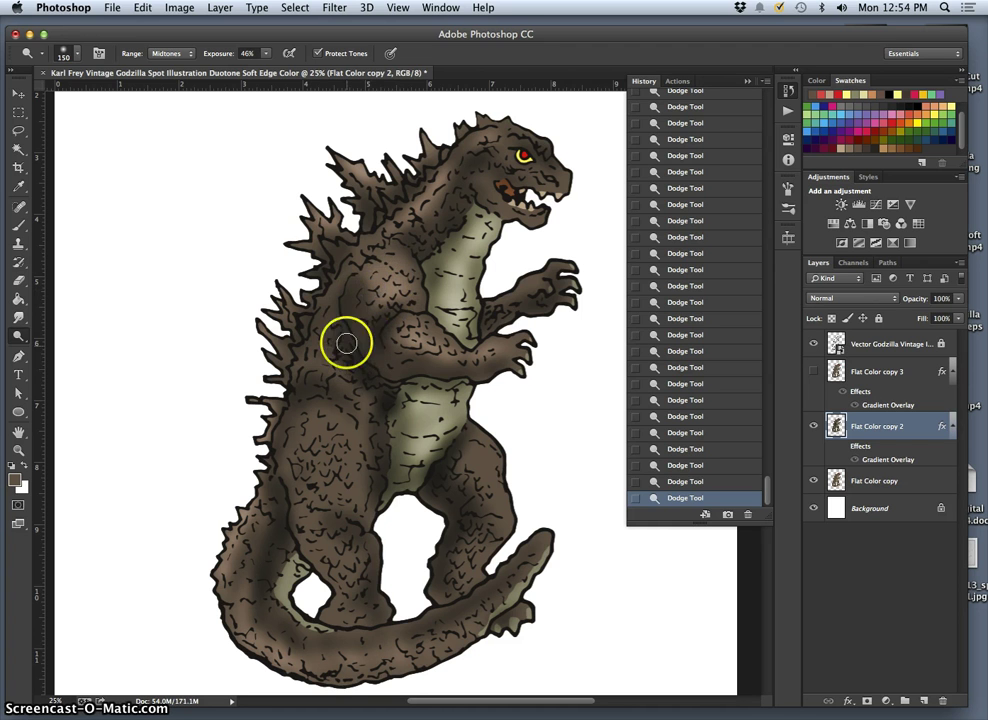
{"action": "left_click_drag", "start_coordinate": [346, 343], "coordinate": [331, 328]}
{"action": "left_click_drag", "start_coordinate": [305, 376], "coordinate": [335, 307]}
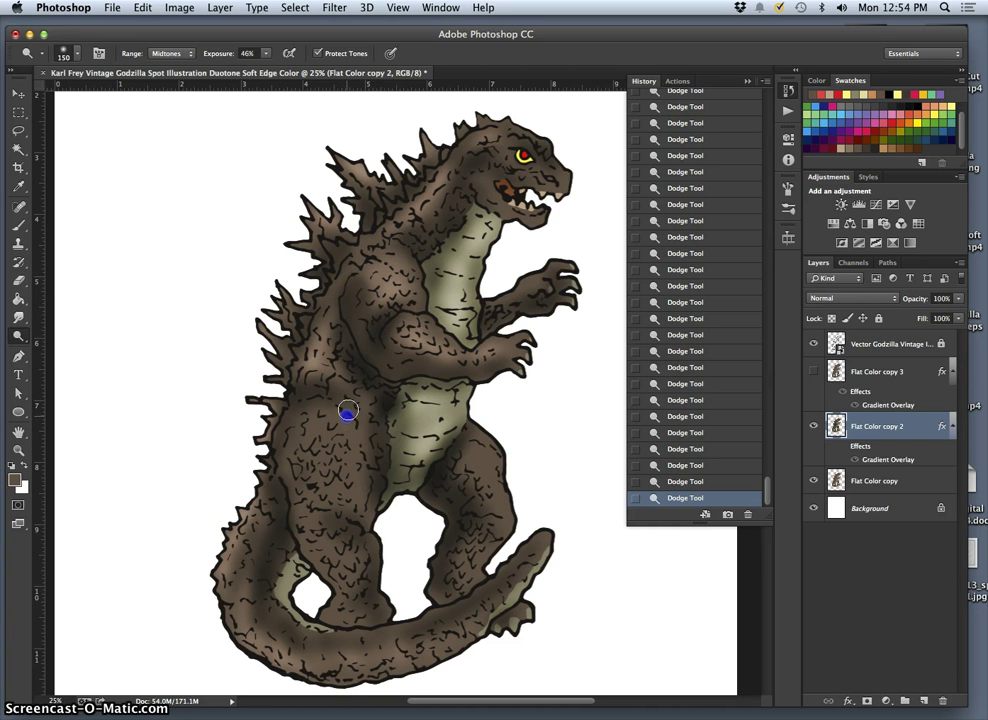
Dodge highlights onto the near leg, the far thigh and the far forearm
{"action": "mouse_move", "coordinate": [292, 479]}
{"action": "left_mouse_down"}
{"action": "mouse_move", "coordinate": [326, 509]}
{"action": "mouse_move", "coordinate": [332, 545]}
{"action": "left_mouse_up"}
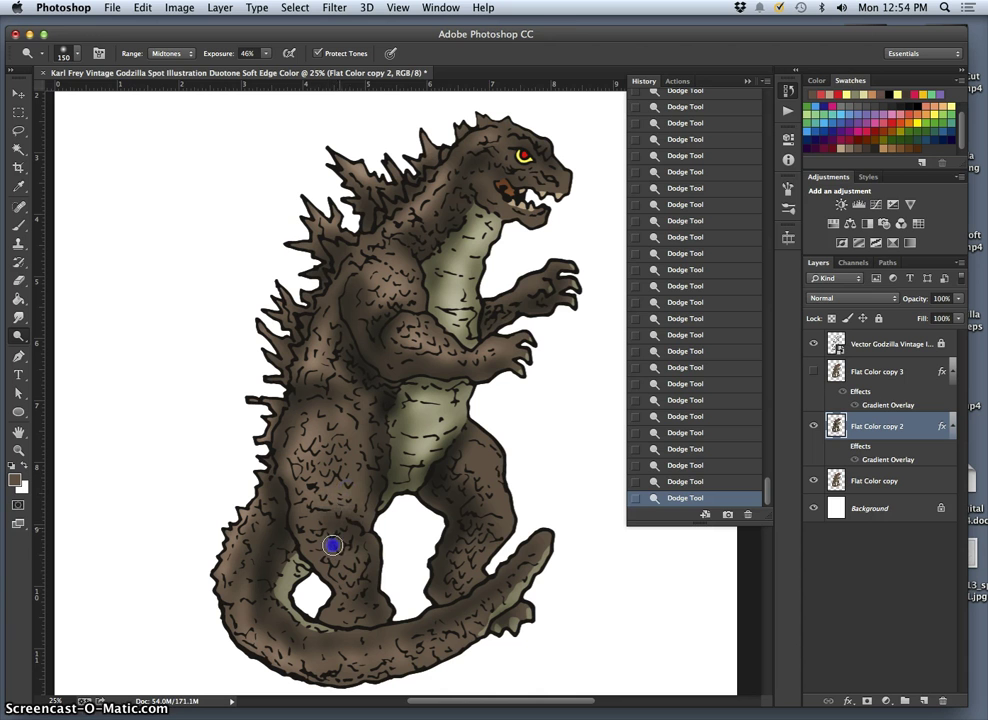
{"action": "mouse_move", "coordinate": [461, 474]}
{"action": "left_mouse_down"}
{"action": "mouse_move", "coordinate": [454, 479]}
{"action": "mouse_move", "coordinate": [486, 493]}
{"action": "left_mouse_up"}
{"action": "left_click", "coordinate": [526, 293]}
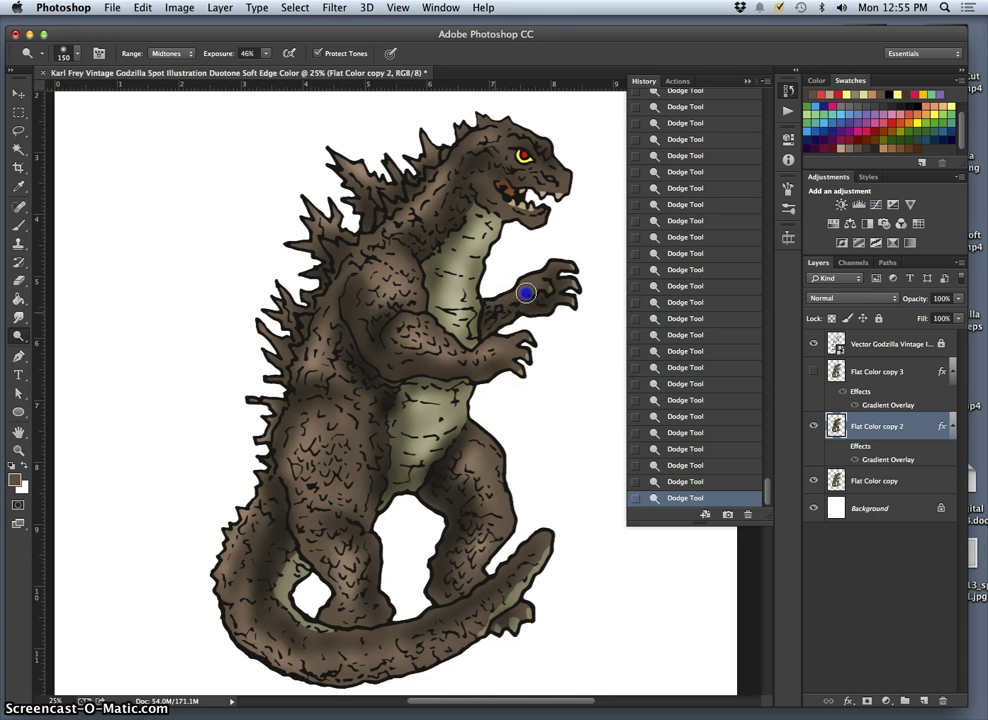
Dodge highlights onto the cheek, brow, snout and side of the neck
{"action": "left_click", "coordinate": [488, 180]}
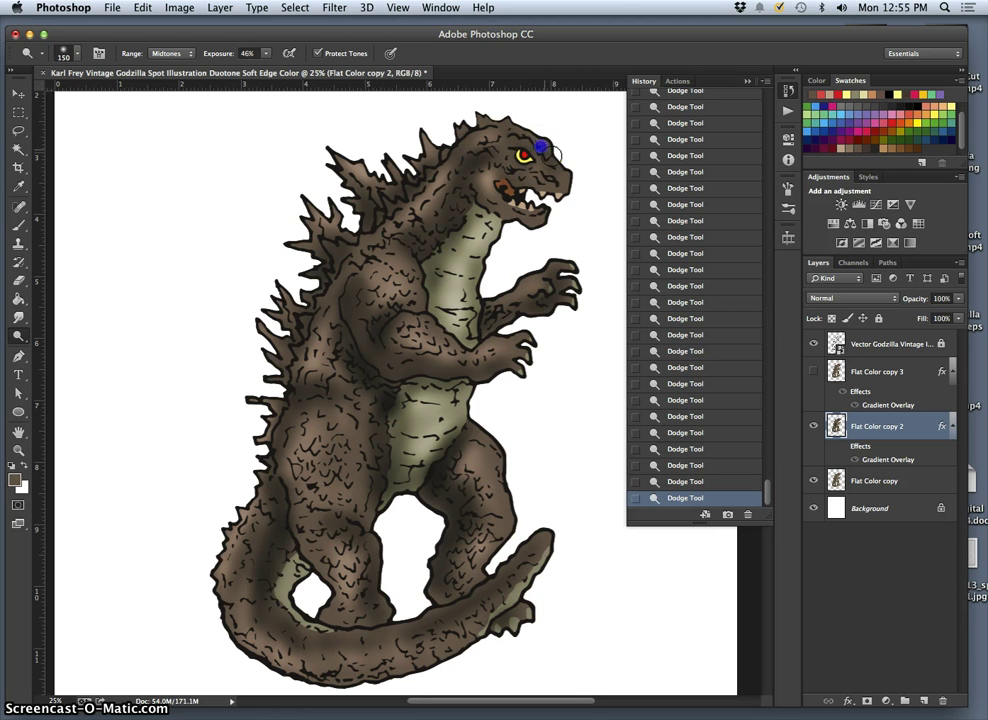
{"action": "left_click_drag", "start_coordinate": [510, 125], "coordinate": [553, 155]}
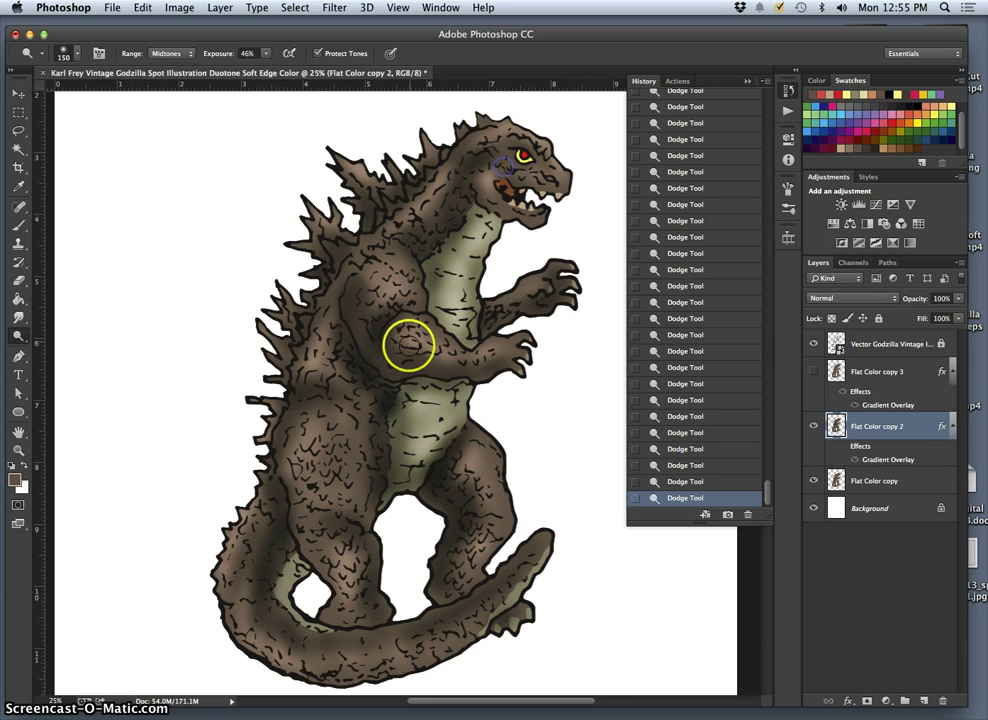
{"action": "left_click_drag", "start_coordinate": [455, 187], "coordinate": [445, 218]}
{"action": "left_click", "coordinate": [454, 174]}
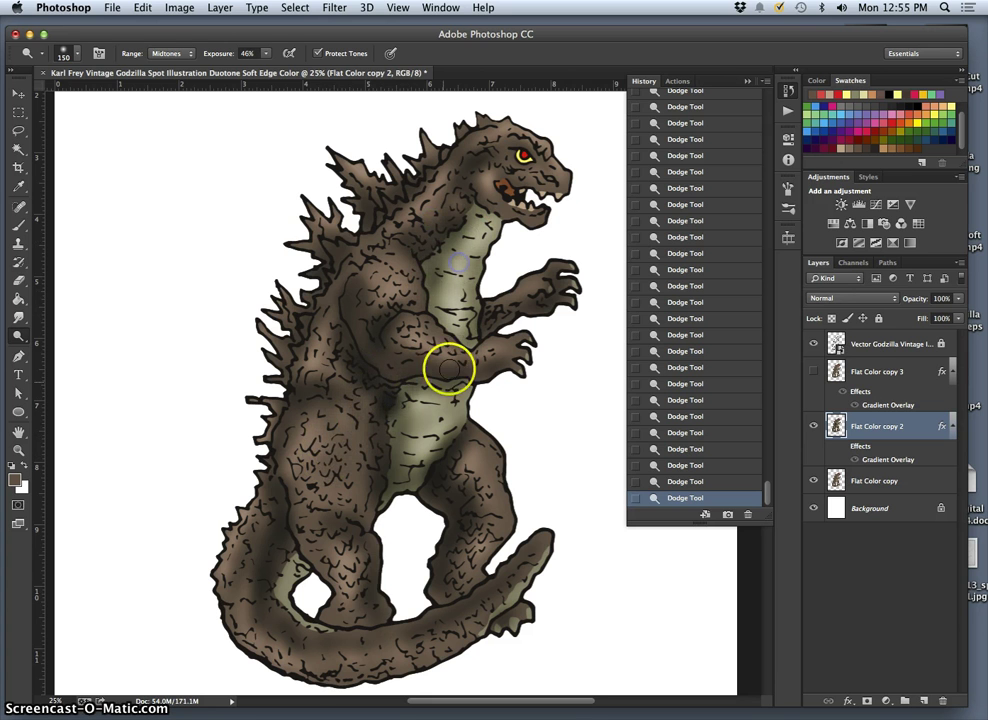
Dodge highlights onto the near foot and along the length of the tail
{"action": "mouse_move", "coordinate": [340, 608]}
{"action": "left_mouse_down"}
{"action": "mouse_move", "coordinate": [351, 602]}
{"action": "mouse_move", "coordinate": [255, 614]}
{"action": "left_mouse_up"}
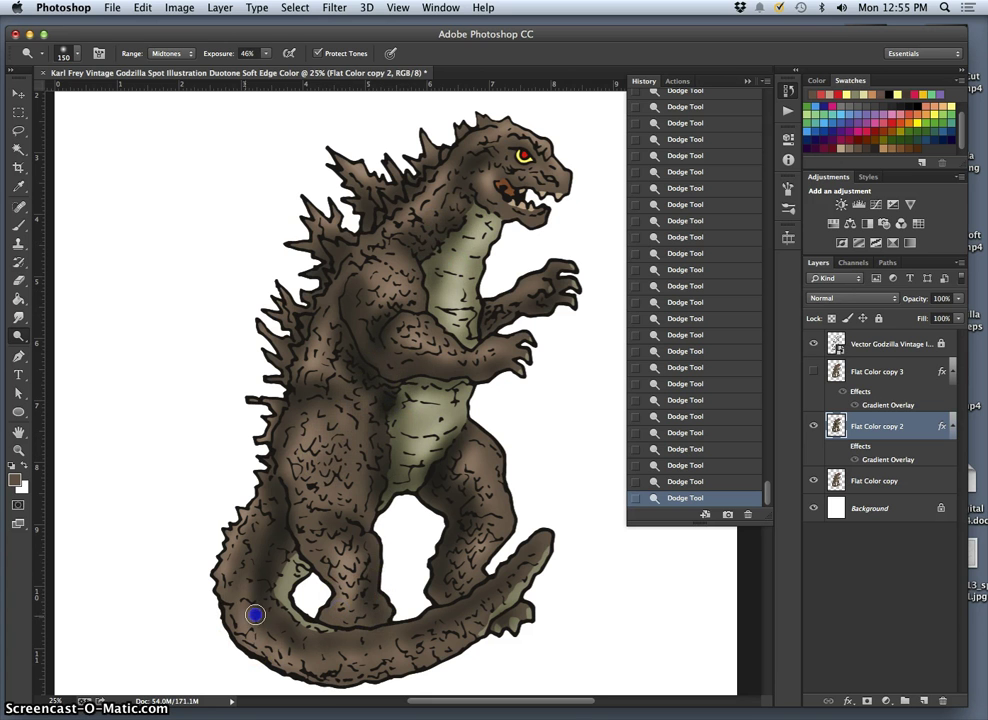
{"action": "left_click_drag", "start_coordinate": [350, 640], "coordinate": [379, 633]}
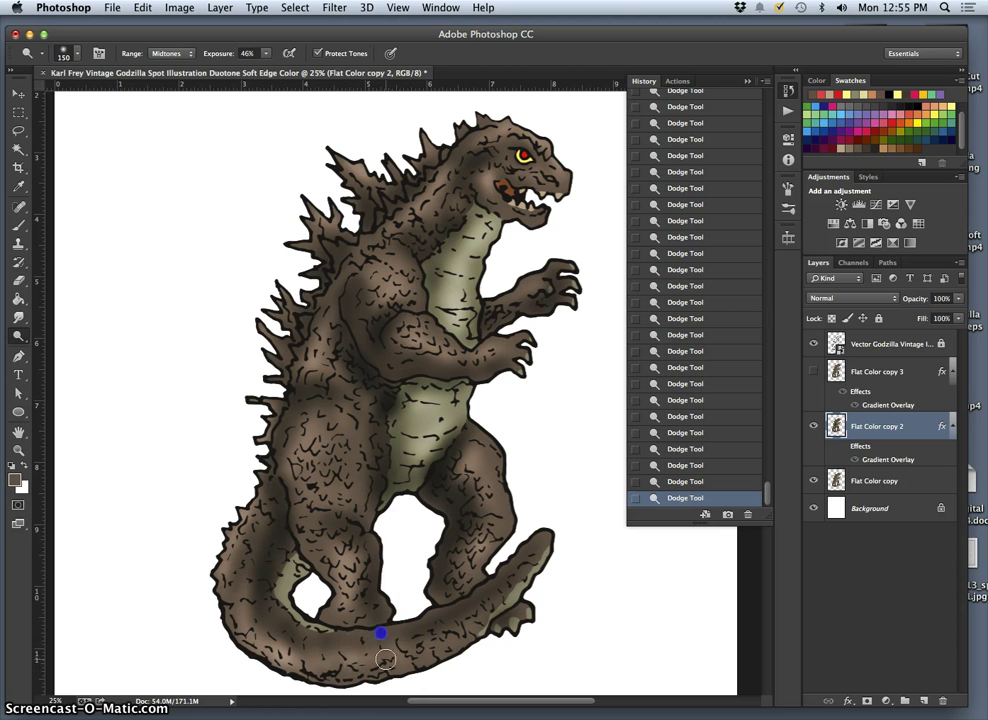
{"action": "mouse_move", "coordinate": [452, 611]}
{"action": "left_mouse_down"}
{"action": "mouse_move", "coordinate": [467, 598]}
{"action": "mouse_move", "coordinate": [451, 629]}
{"action": "left_mouse_up"}
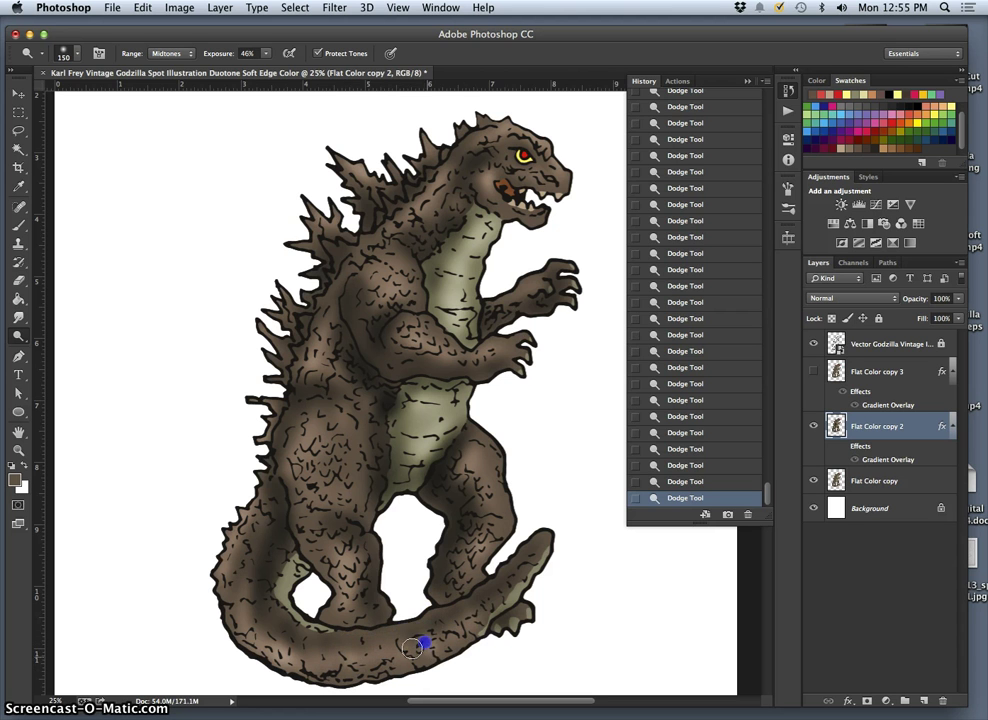
{"action": "mouse_move", "coordinate": [494, 587]}
{"action": "left_mouse_down"}
{"action": "mouse_move", "coordinate": [265, 600]}
{"action": "mouse_move", "coordinate": [248, 572]}
{"action": "mouse_move", "coordinate": [257, 627]}
{"action": "left_mouse_up"}
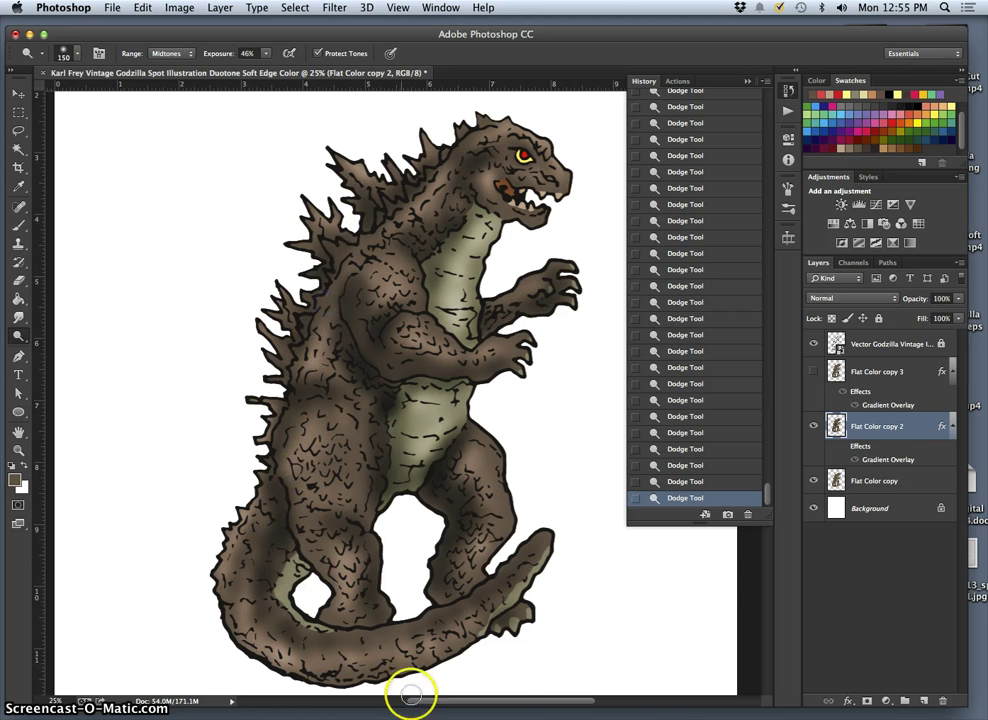
Show the Flat Color copy 3 layer and set its opacity to 44%
{"action": "left_click", "coordinate": [816, 373]}
{"action": "left_click", "coordinate": [901, 383]}
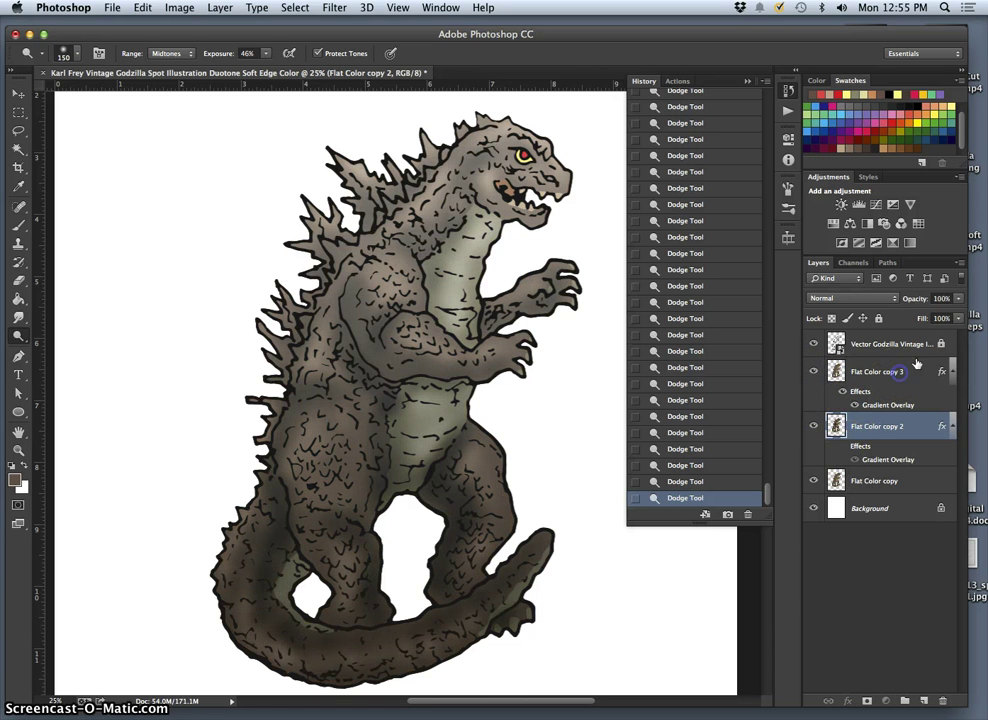
{"action": "left_click_drag", "start_coordinate": [958, 298], "coordinate": [918, 315]}
Apply the purple, green and orange gradient preset to the Flat Color copy 3 layer's Gradient Overlay
{"action": "left_click", "coordinate": [881, 405]}
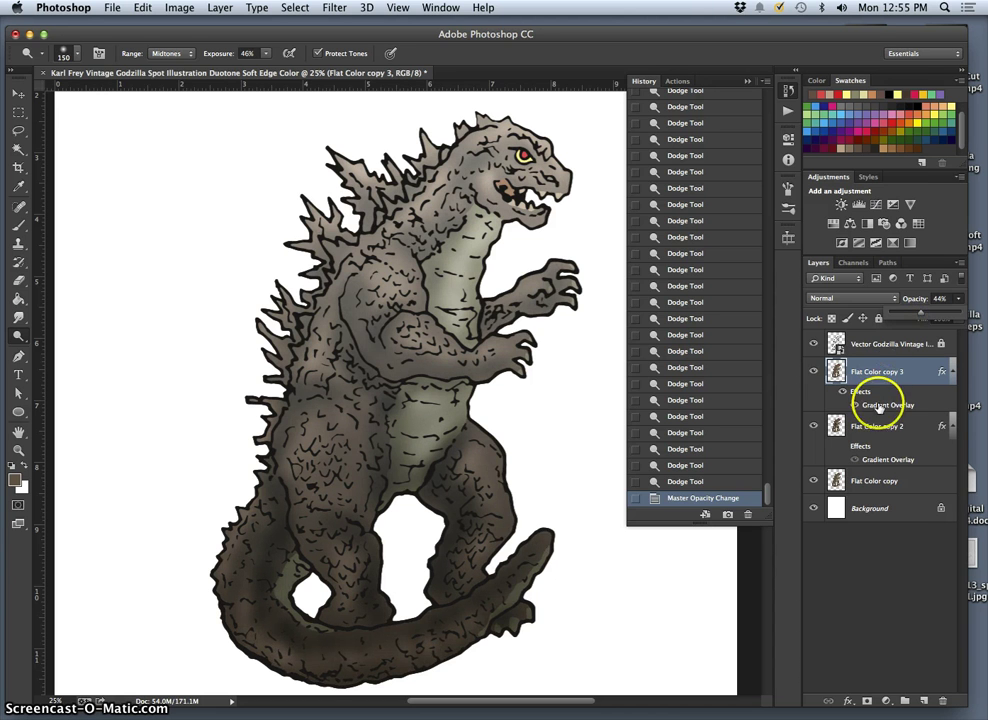
{"action": "double_click", "coordinate": [881, 405]}
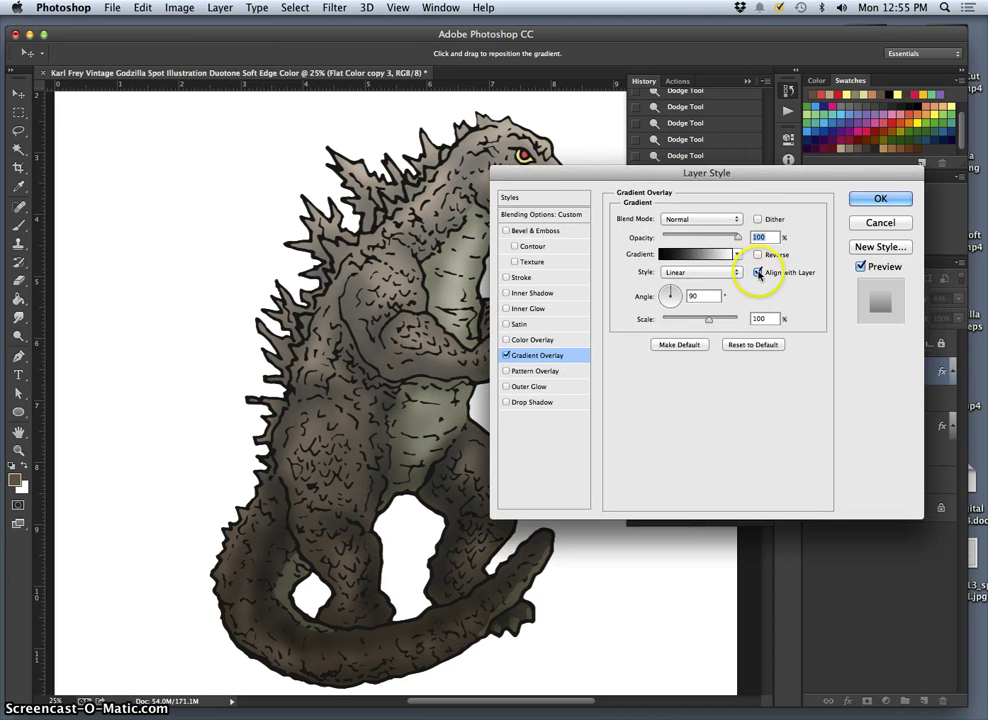
{"action": "left_click", "coordinate": [736, 254]}
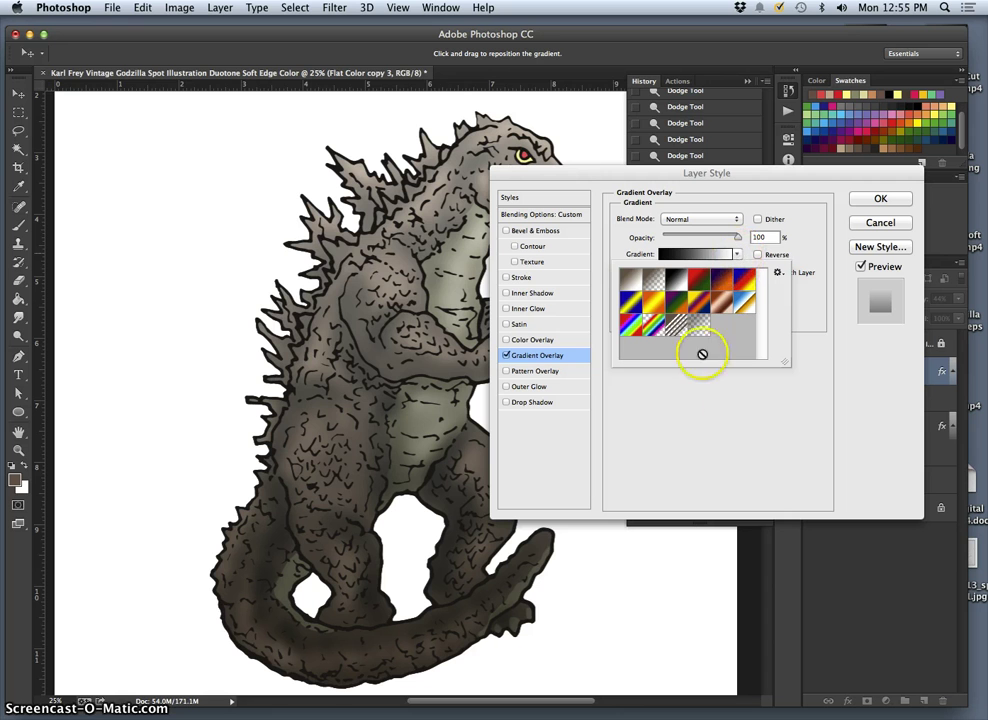
{"action": "left_click", "coordinate": [680, 305]}
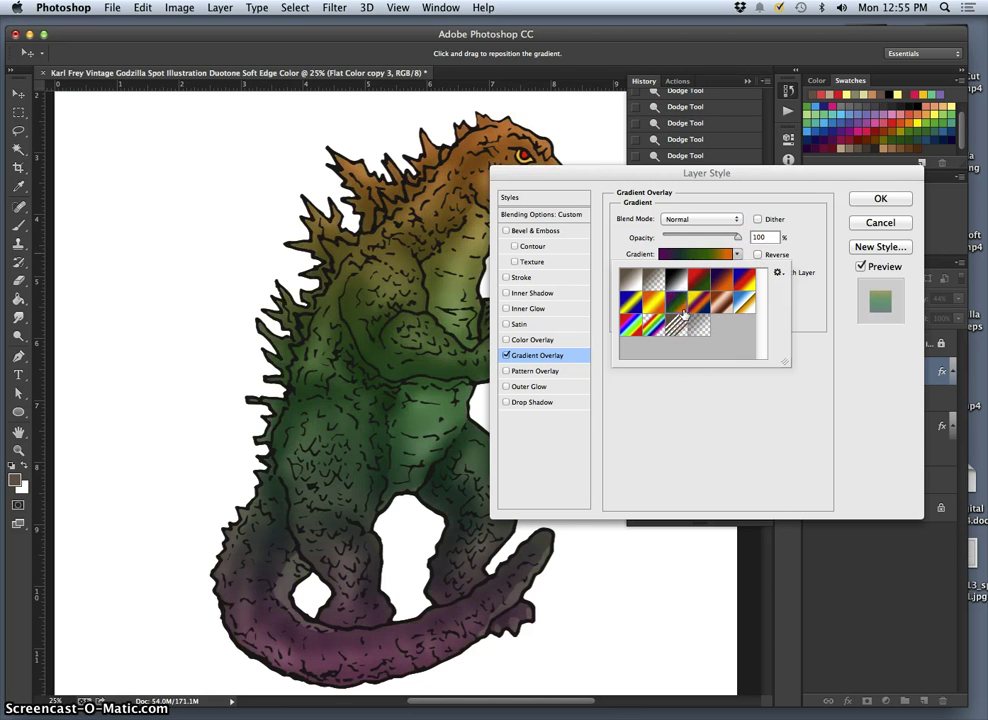
Set the Gradient Overlay scale to 62% and apply the layer style
{"action": "left_click_drag", "start_coordinate": [745, 174], "coordinate": [837, 196]}
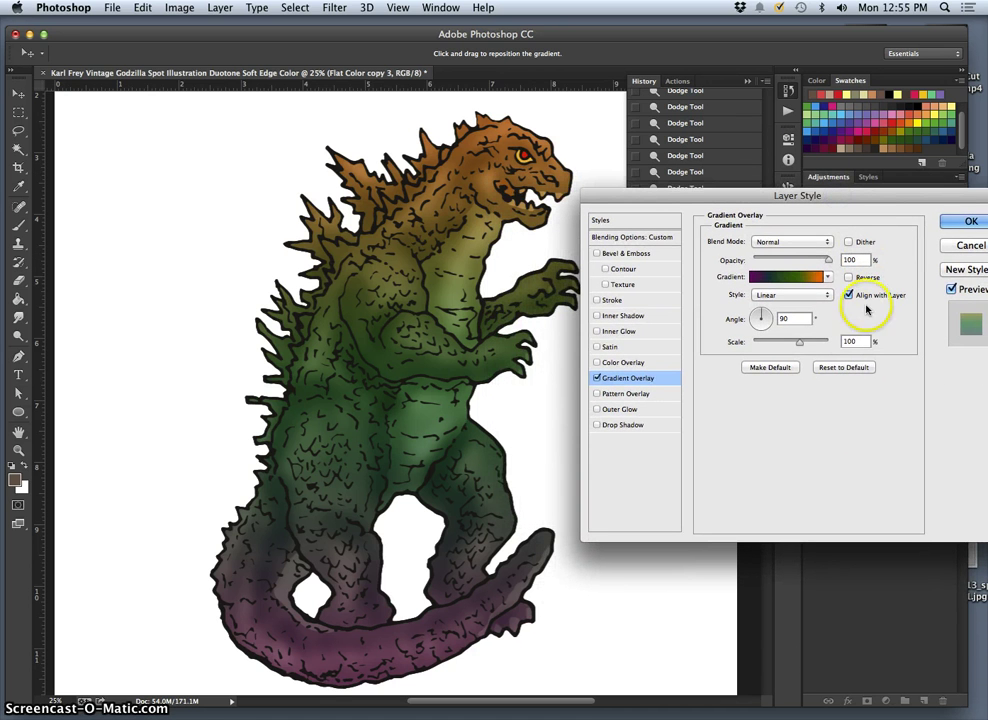
{"action": "left_click_drag", "start_coordinate": [800, 344], "coordinate": [790, 342]}
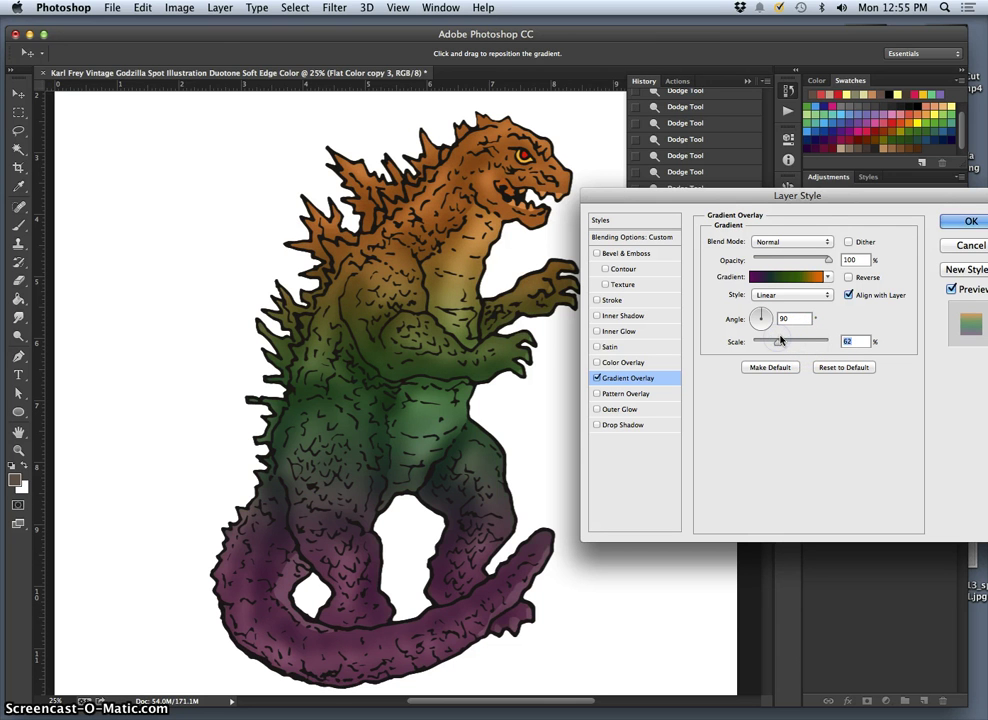
{"action": "left_click_drag", "start_coordinate": [846, 195], "coordinate": [755, 134]}
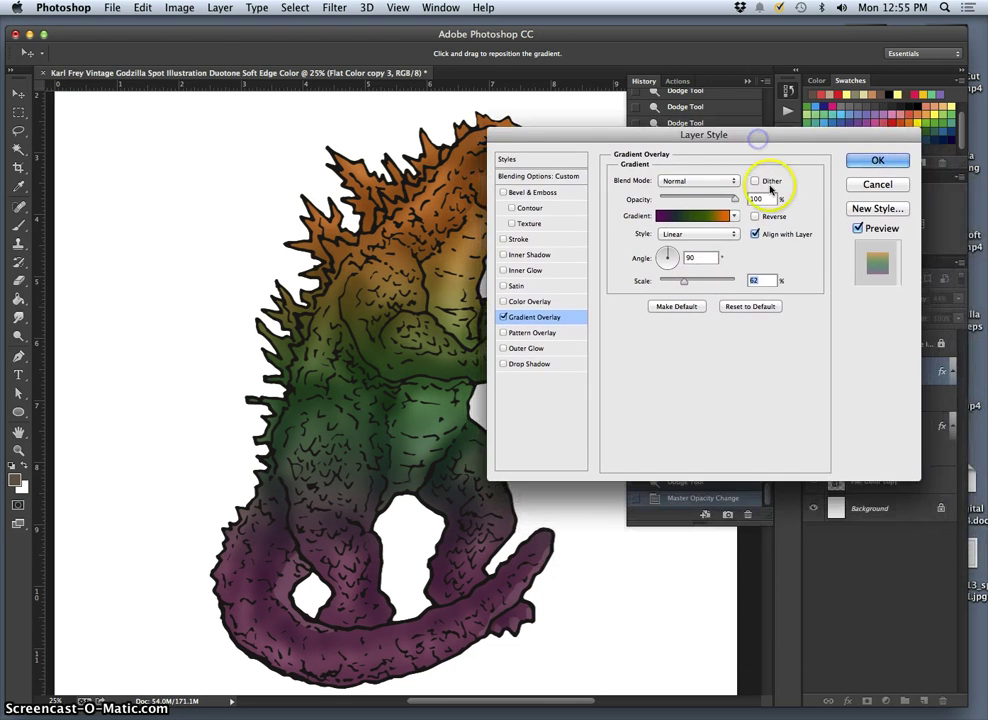
{"action": "left_click", "coordinate": [876, 161]}
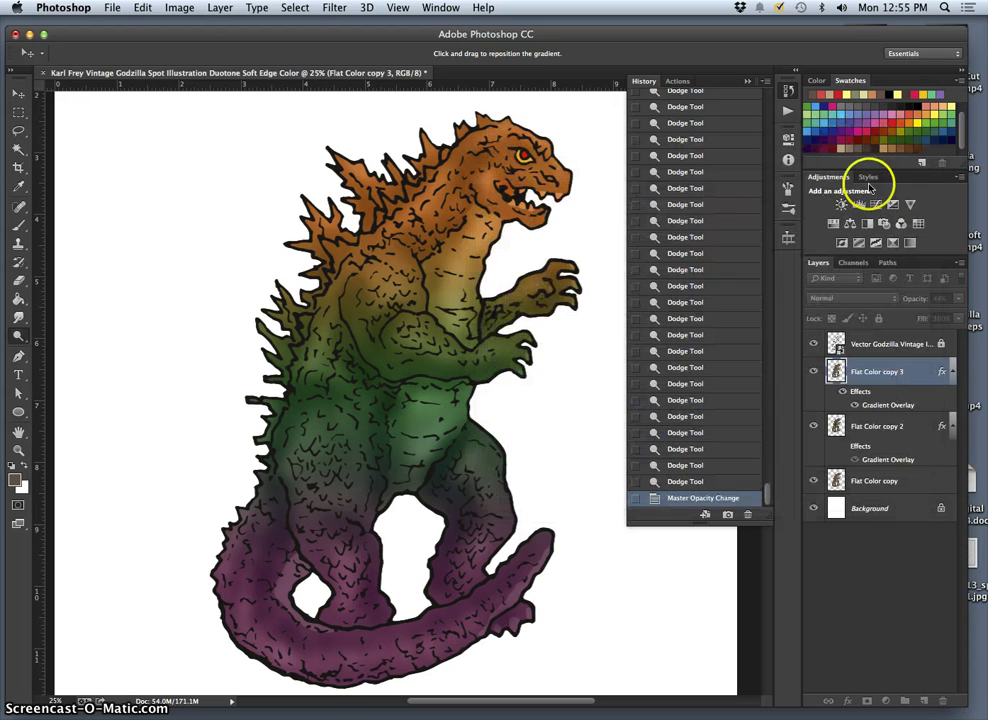
Set the Flat Color copy 3 layer's opacity to 21% and compare the artwork with and without the layer
{"action": "left_click", "coordinate": [955, 297]}
{"action": "left_click_drag", "start_coordinate": [918, 315], "coordinate": [898, 314]}
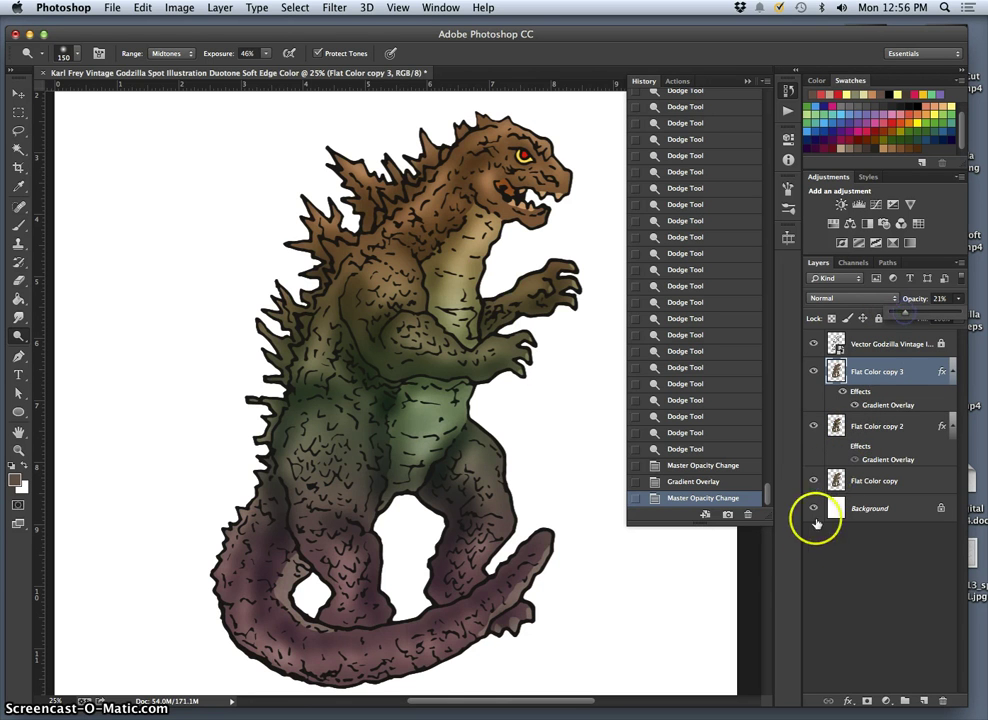
{"action": "left_click_drag", "start_coordinate": [815, 520], "coordinate": [820, 362]}
{"action": "left_click", "coordinate": [815, 370]}
{"action": "left_click", "coordinate": [815, 371]}
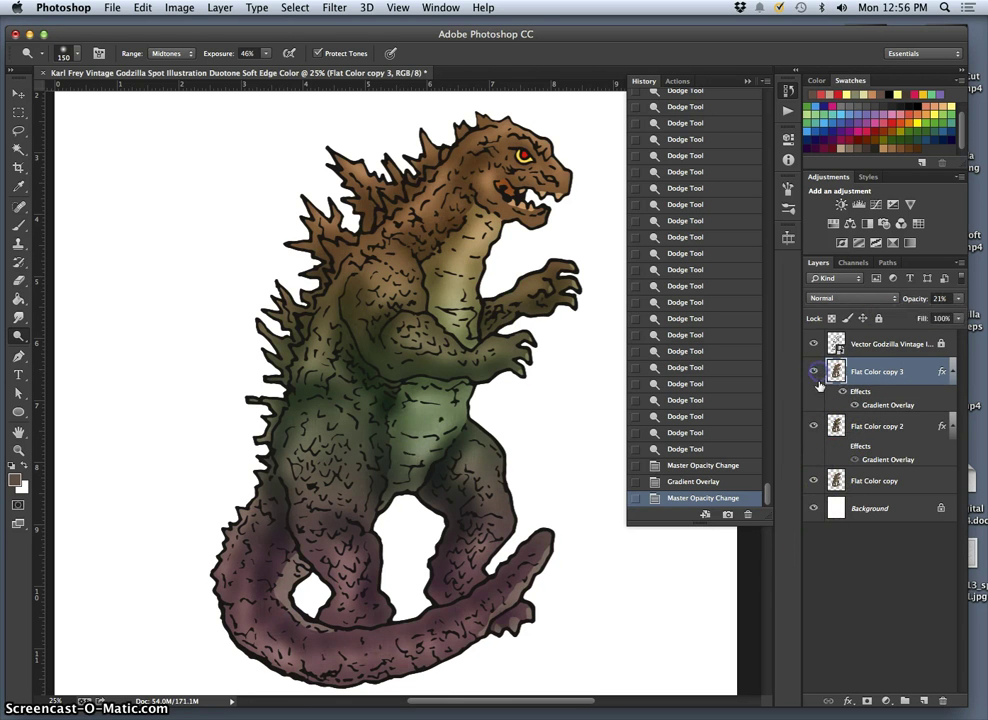
Set the Flat Color copy 3 layer's Gradient Overlay angle to 153°
{"action": "left_click_drag", "start_coordinate": [882, 364], "coordinate": [870, 406]}
{"action": "double_click", "coordinate": [874, 405]}
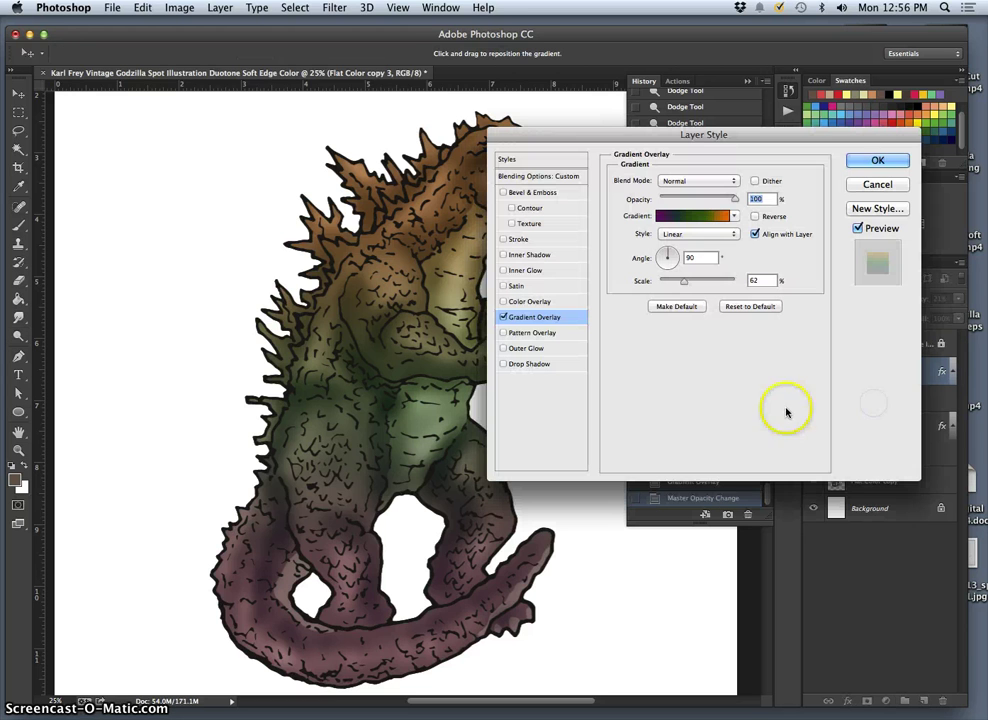
{"action": "left_click_drag", "start_coordinate": [686, 260], "coordinate": [658, 254]}
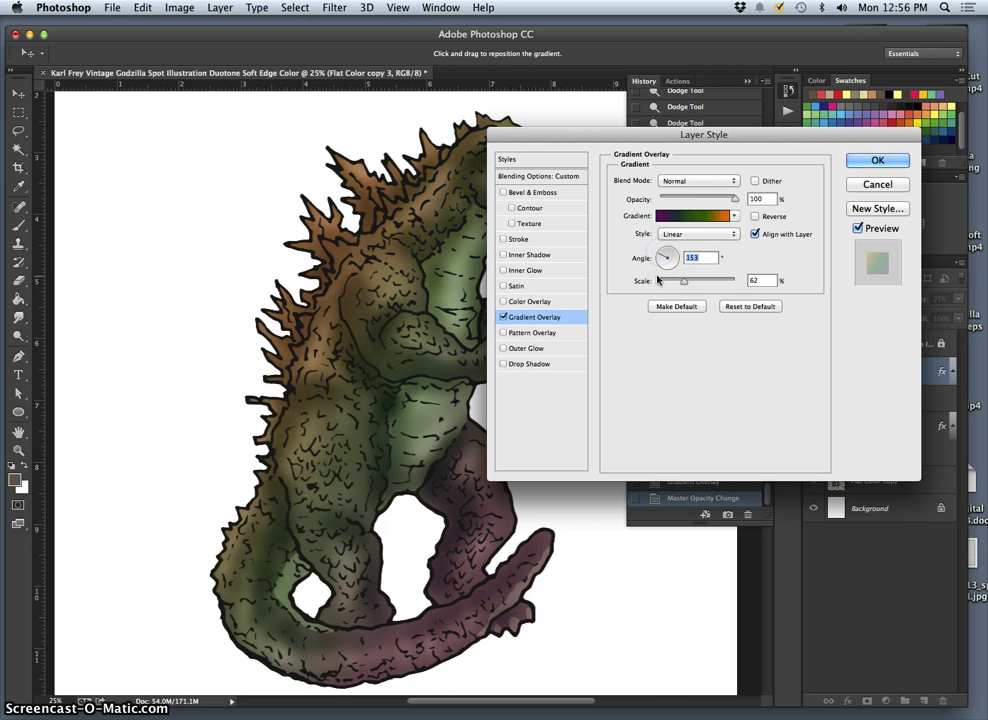
Replace the overlay's gradient with the Foreground to Background preset
{"action": "left_click_drag", "start_coordinate": [701, 140], "coordinate": [751, 245]}
{"action": "left_click", "coordinate": [762, 306]}
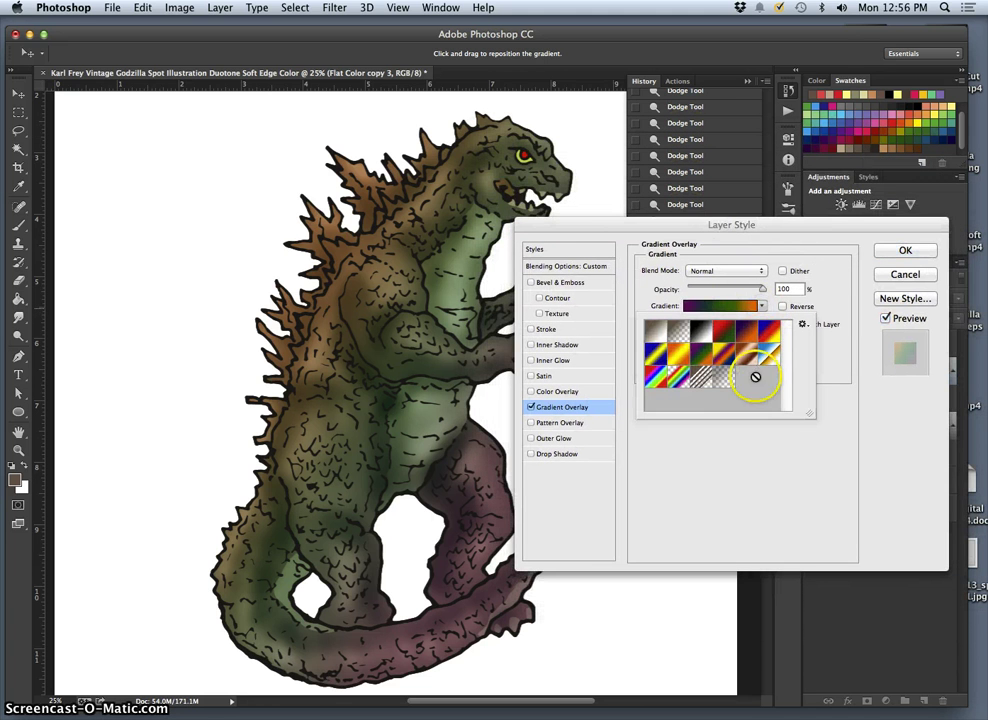
{"action": "left_click", "coordinate": [658, 332]}
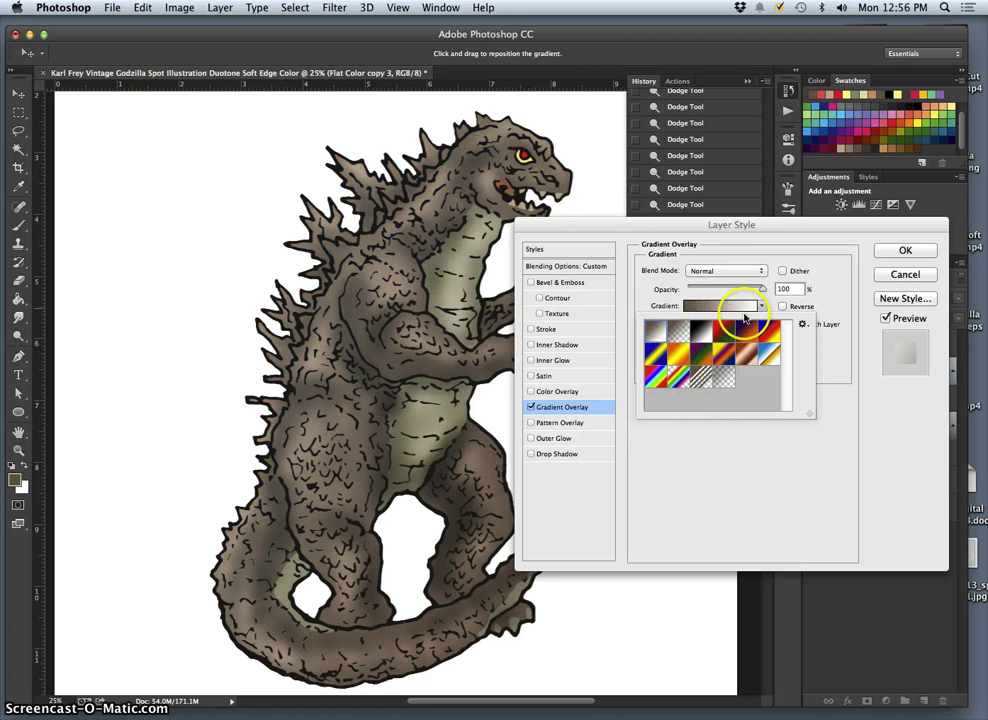
Try orange and green tones for the gradient's starting colour stop, ending on light green 96c99e
{"action": "left_click", "coordinate": [700, 307]}
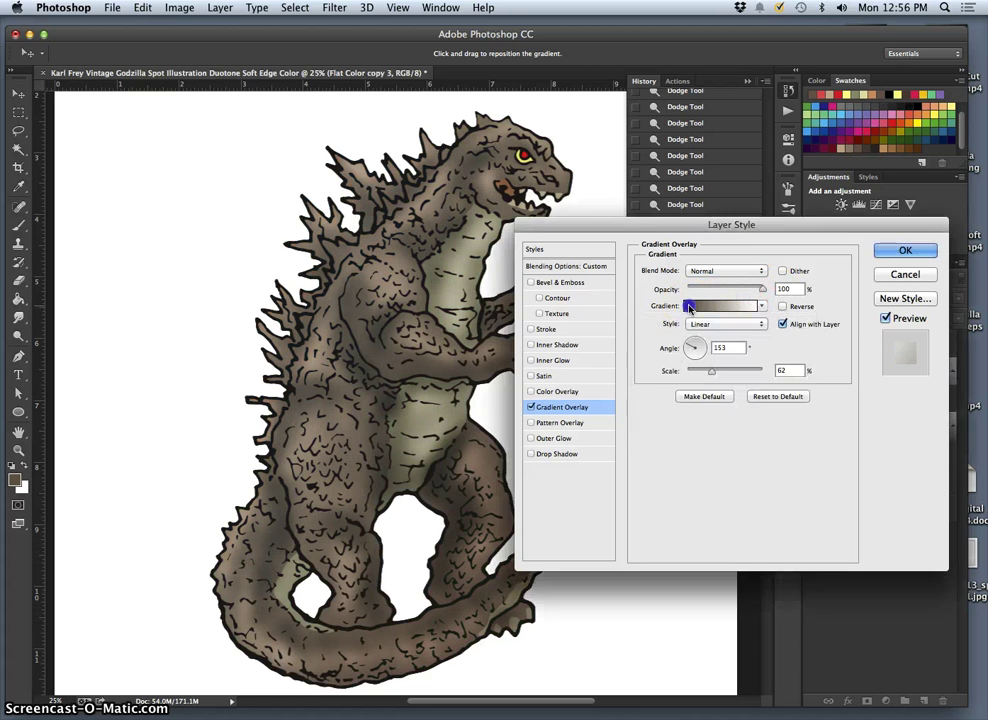
{"action": "left_click", "coordinate": [700, 307]}
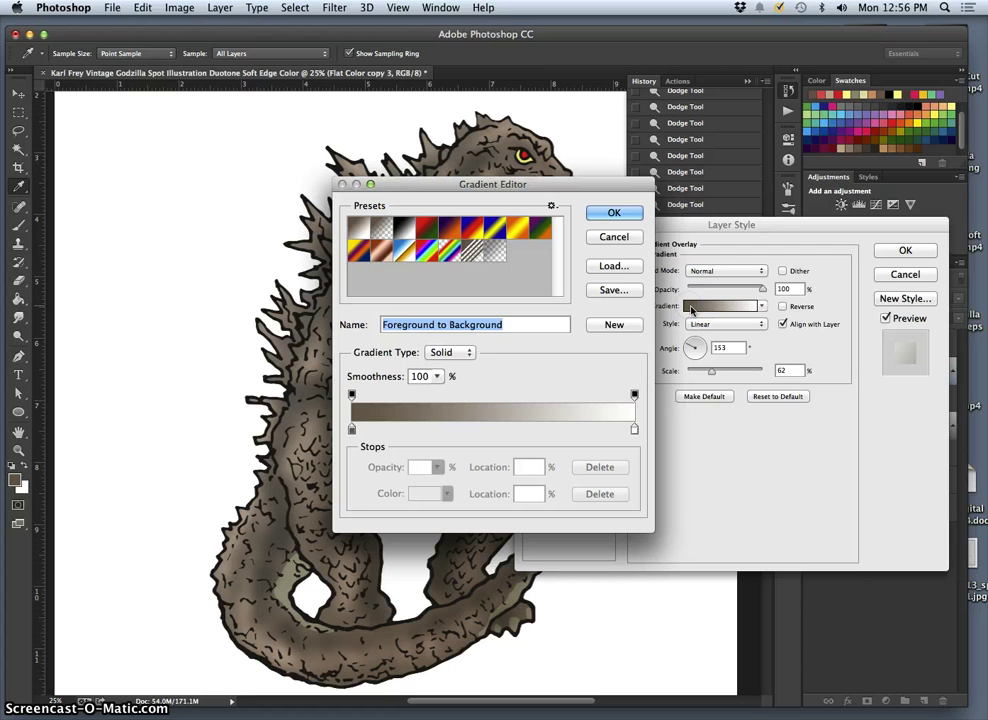
{"action": "double_click", "coordinate": [352, 428]}
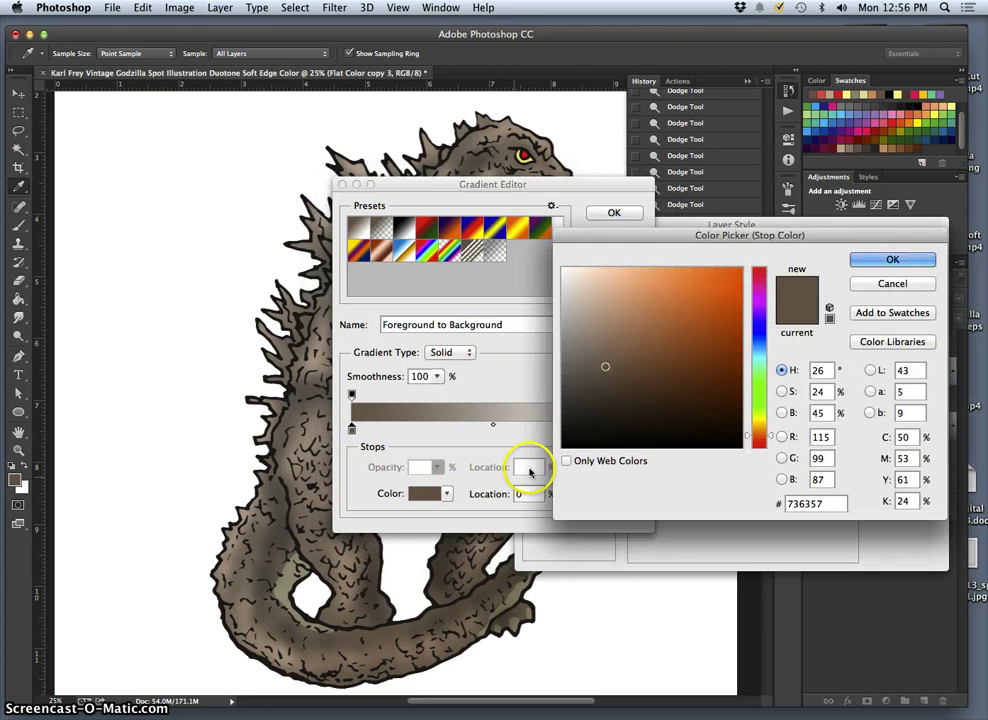
{"action": "left_click", "coordinate": [659, 295]}
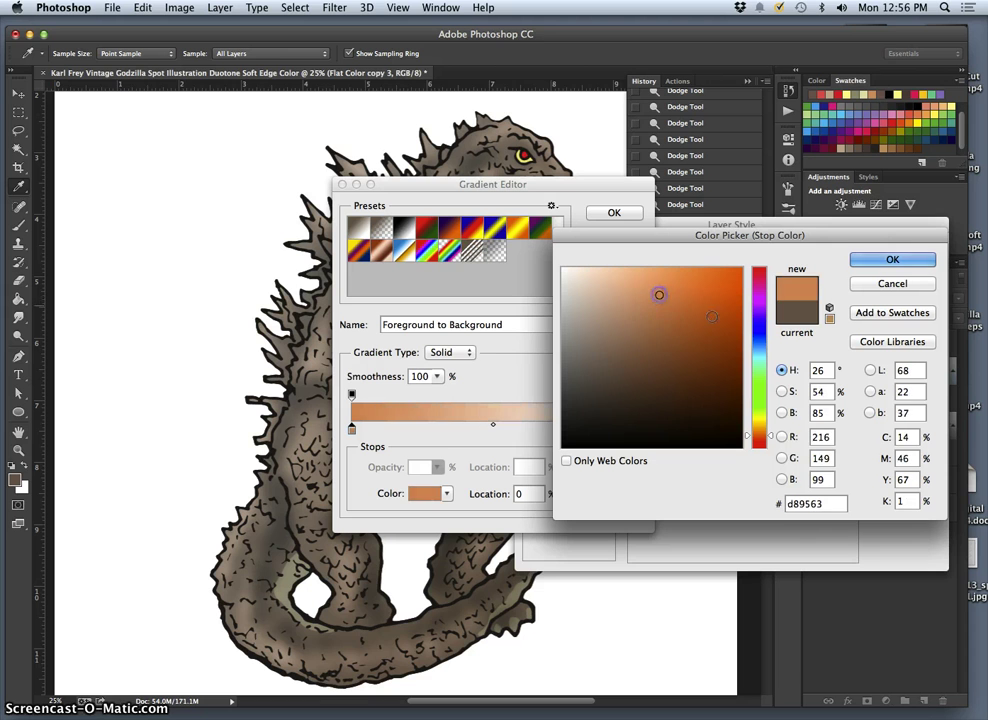
{"action": "left_click", "coordinate": [750, 383]}
{"action": "left_click", "coordinate": [643, 317]}
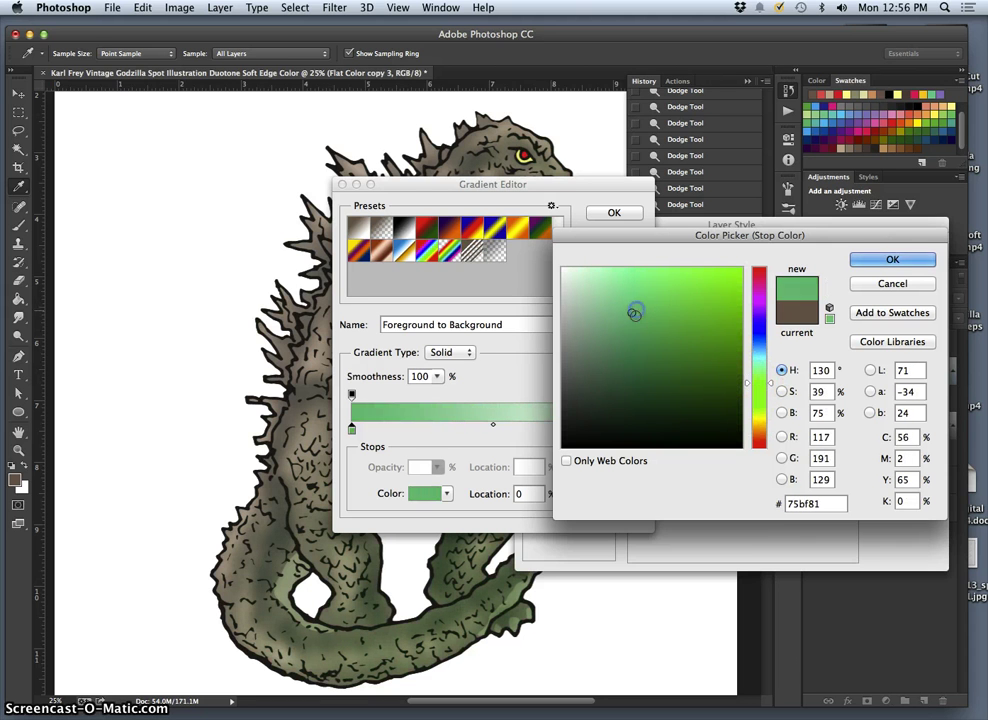
{"action": "left_click", "coordinate": [608, 313]}
{"action": "left_click_drag", "start_coordinate": [608, 313], "coordinate": [608, 304]}
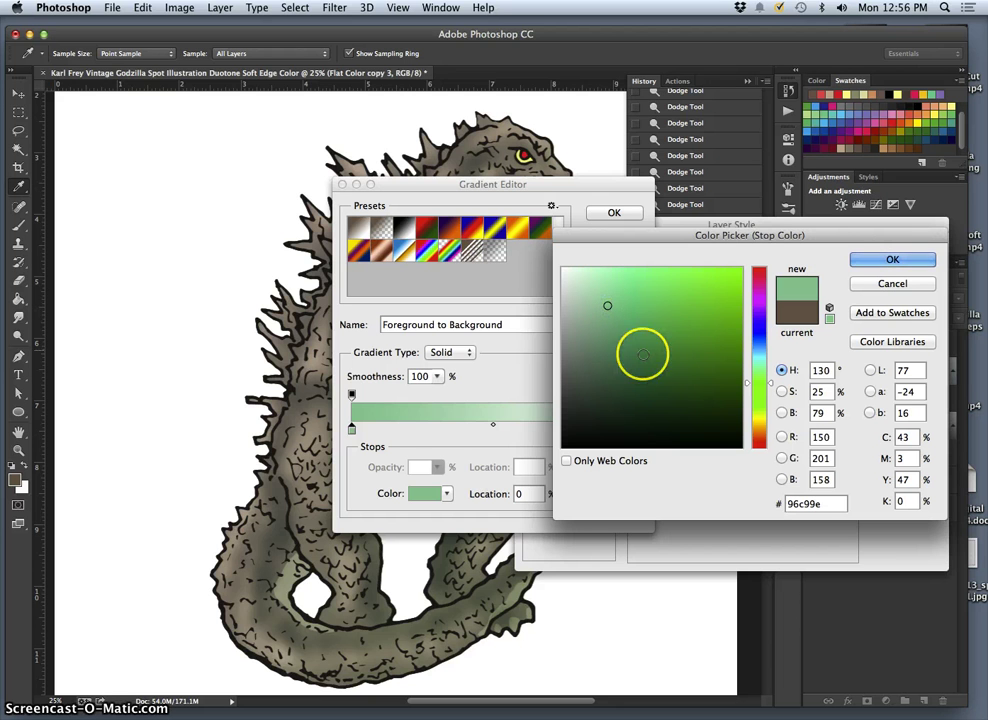
Change the gradient's starting colour stop to muted blue 597b98 and accept the edited gradient
{"action": "left_click", "coordinate": [645, 326]}
{"action": "left_click_drag", "start_coordinate": [770, 376], "coordinate": [760, 345]}
{"action": "left_click_drag", "start_coordinate": [640, 324], "coordinate": [638, 286]}
{"action": "mouse_move", "coordinate": [640, 284]}
{"action": "left_mouse_down"}
{"action": "mouse_move", "coordinate": [655, 289]}
{"action": "mouse_move", "coordinate": [611, 340]}
{"action": "mouse_move", "coordinate": [620, 352]}
{"action": "left_mouse_up"}
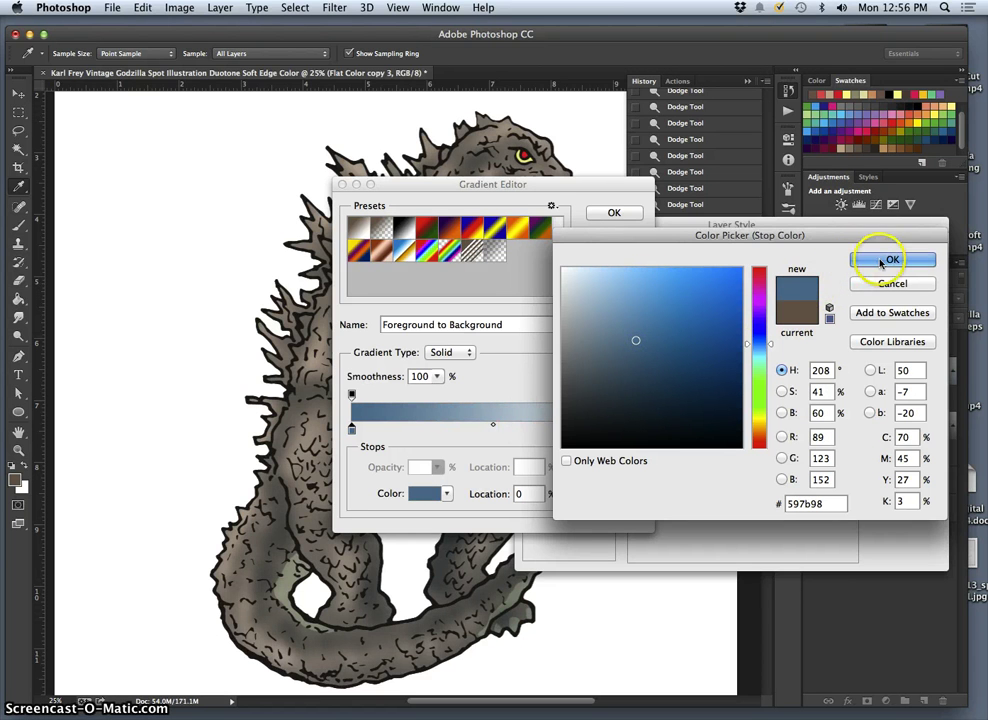
{"action": "left_click", "coordinate": [882, 260]}
{"action": "left_click", "coordinate": [614, 213]}
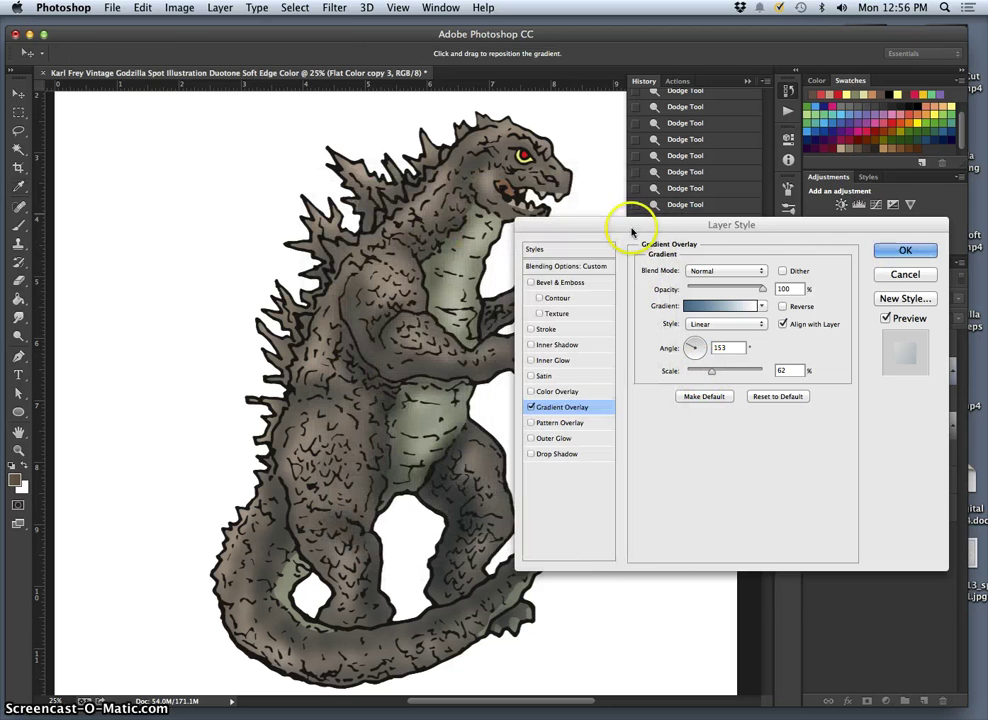
Set the gradient's starting colour stop to dark navy 0c2d49 and apply the Gradient Overlay
{"action": "left_click", "coordinate": [705, 307]}
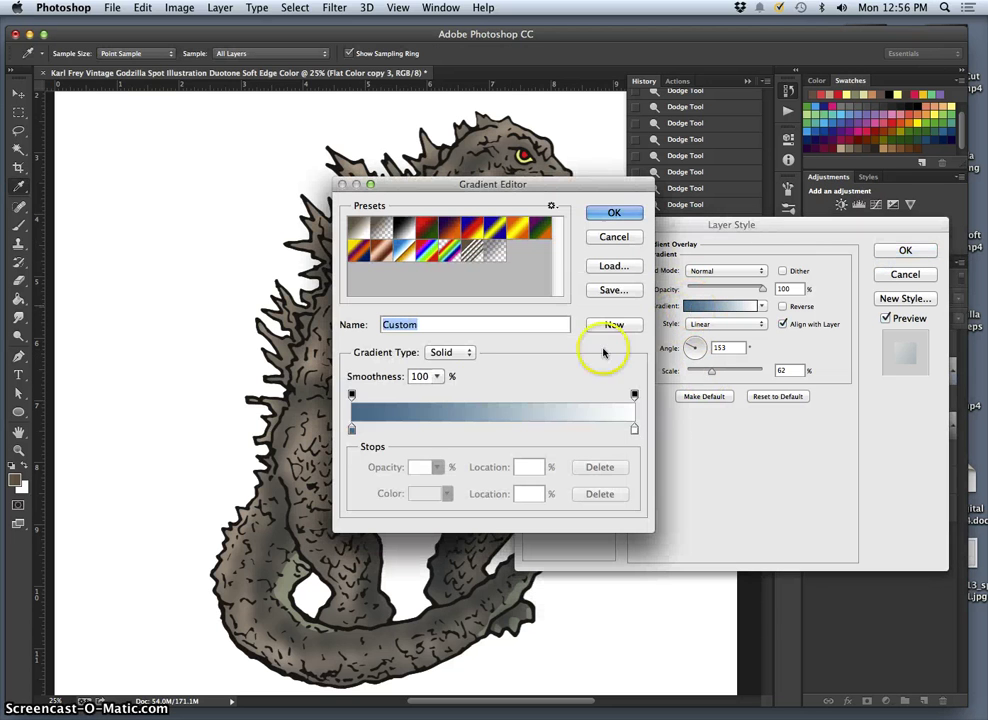
{"action": "left_click", "coordinate": [351, 429]}
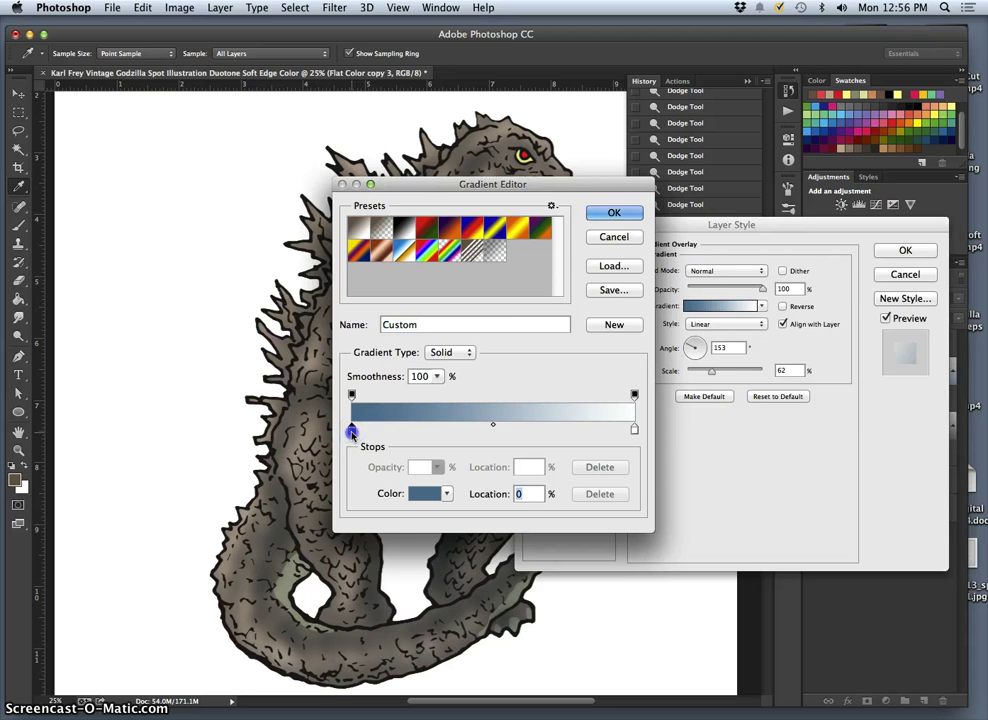
{"action": "double_click", "coordinate": [351, 429]}
{"action": "left_click_drag", "start_coordinate": [639, 353], "coordinate": [712, 397]}
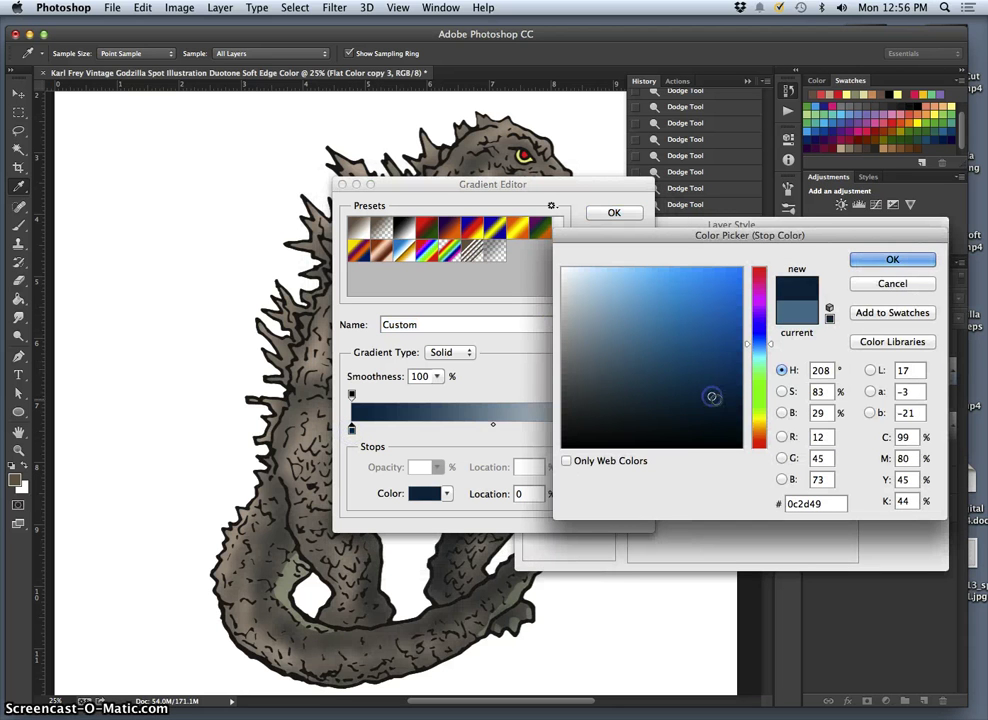
{"action": "left_click", "coordinate": [892, 259]}
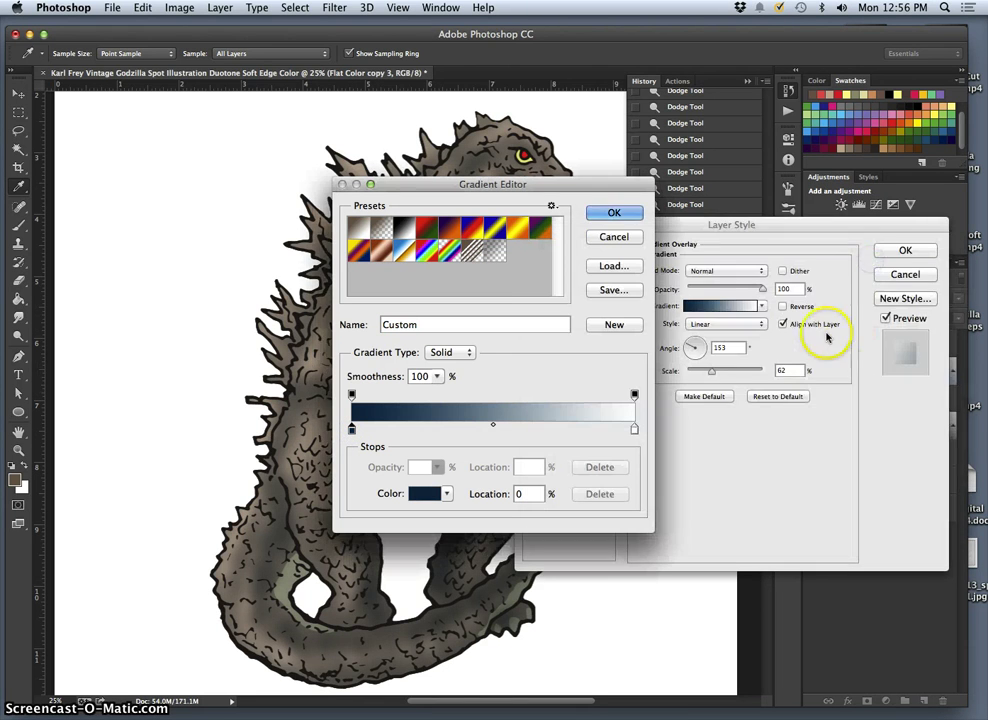
{"action": "left_click", "coordinate": [613, 212]}
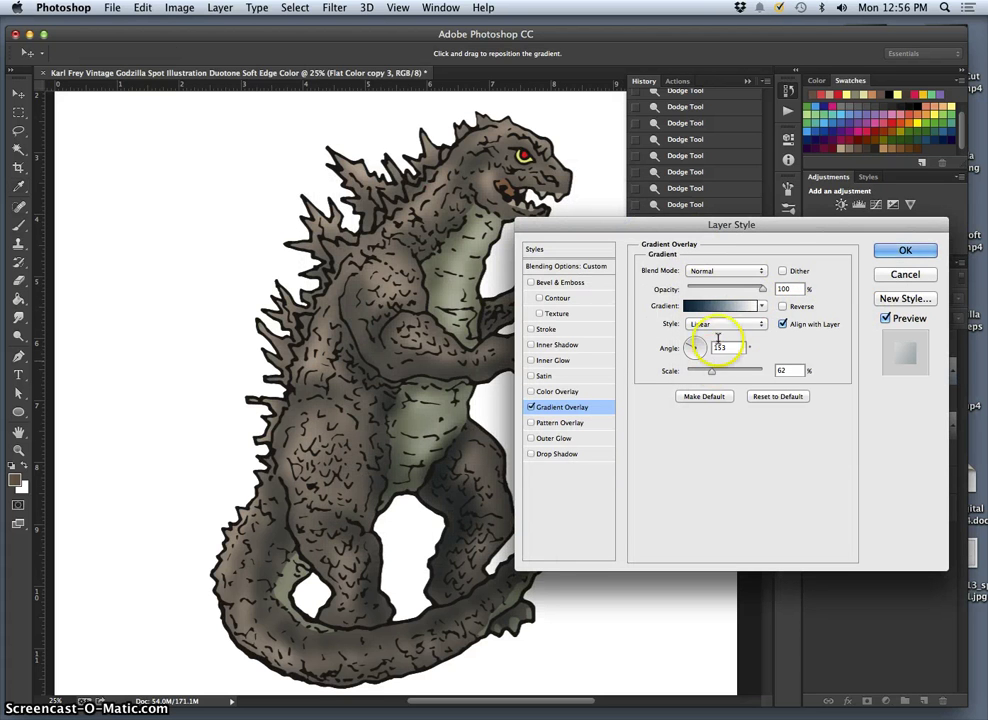
{"action": "left_click", "coordinate": [897, 251]}
Raise the Flat Color copy 3 layer's opacity to 100%
{"action": "left_click", "coordinate": [906, 366]}
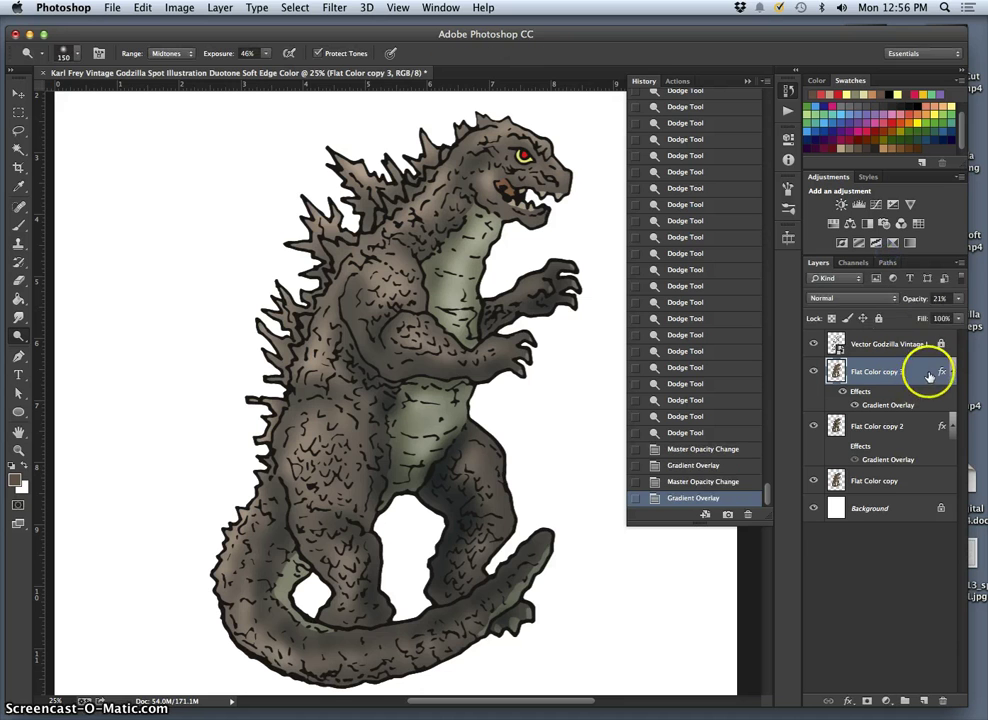
{"action": "left_click", "coordinate": [957, 298]}
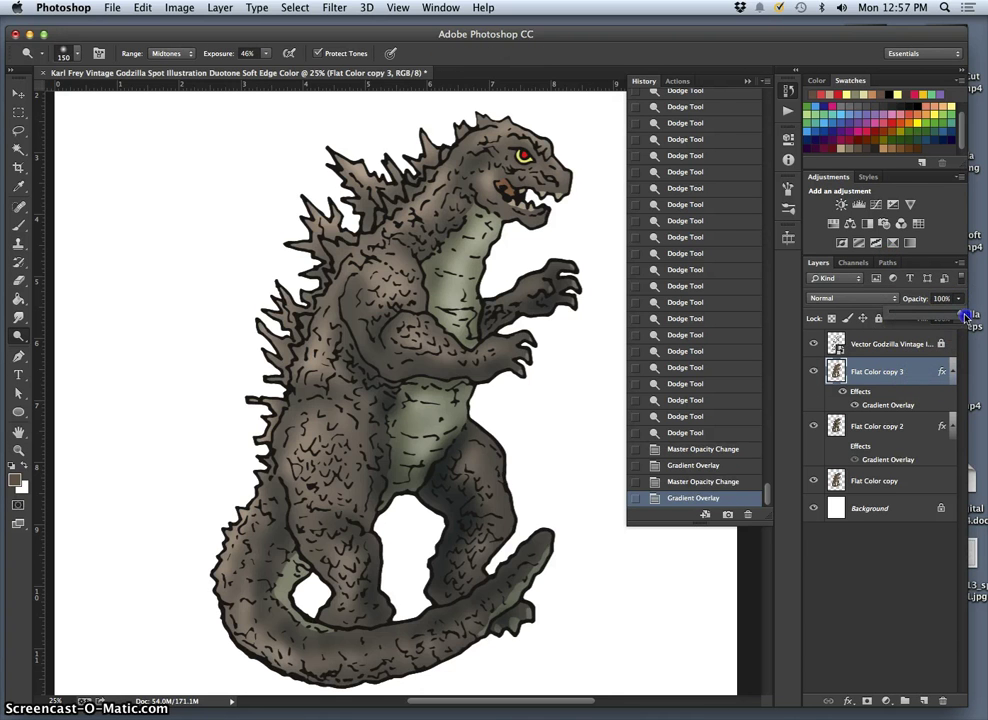
{"action": "left_click_drag", "start_coordinate": [966, 316], "coordinate": [966, 316]}
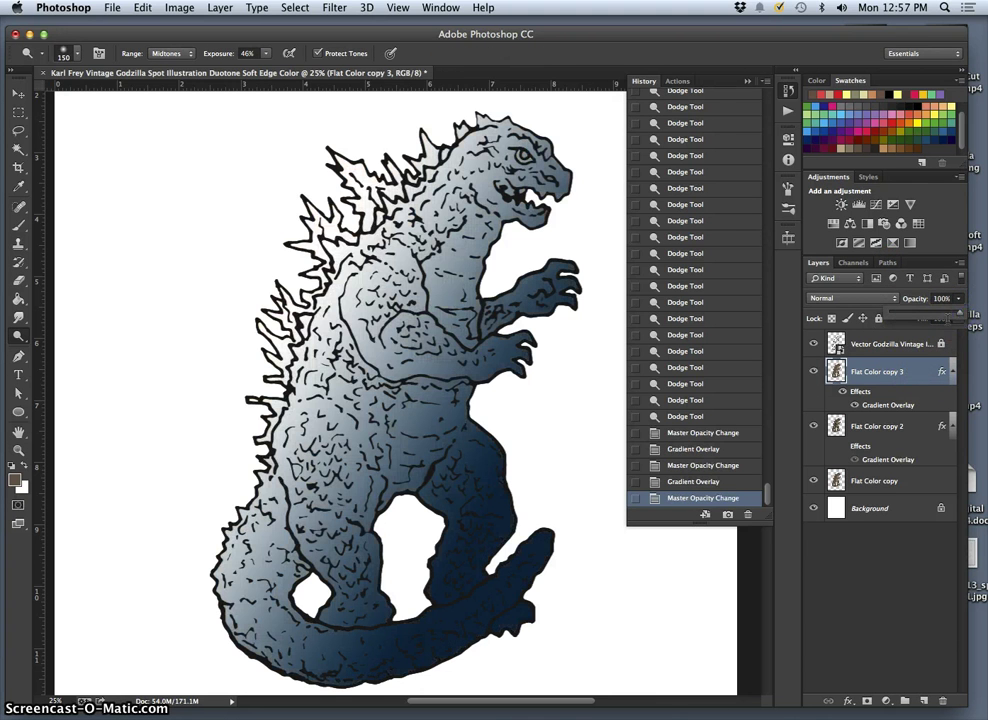
Set the Gradient Overlay angle to -24° and its opacity to 72%, and apply the layer style
{"action": "double_click", "coordinate": [872, 404]}
{"action": "mouse_move", "coordinate": [694, 348]}
{"action": "left_mouse_down"}
{"action": "mouse_move", "coordinate": [703, 343]}
{"action": "mouse_move", "coordinate": [707, 357]}
{"action": "left_mouse_up"}
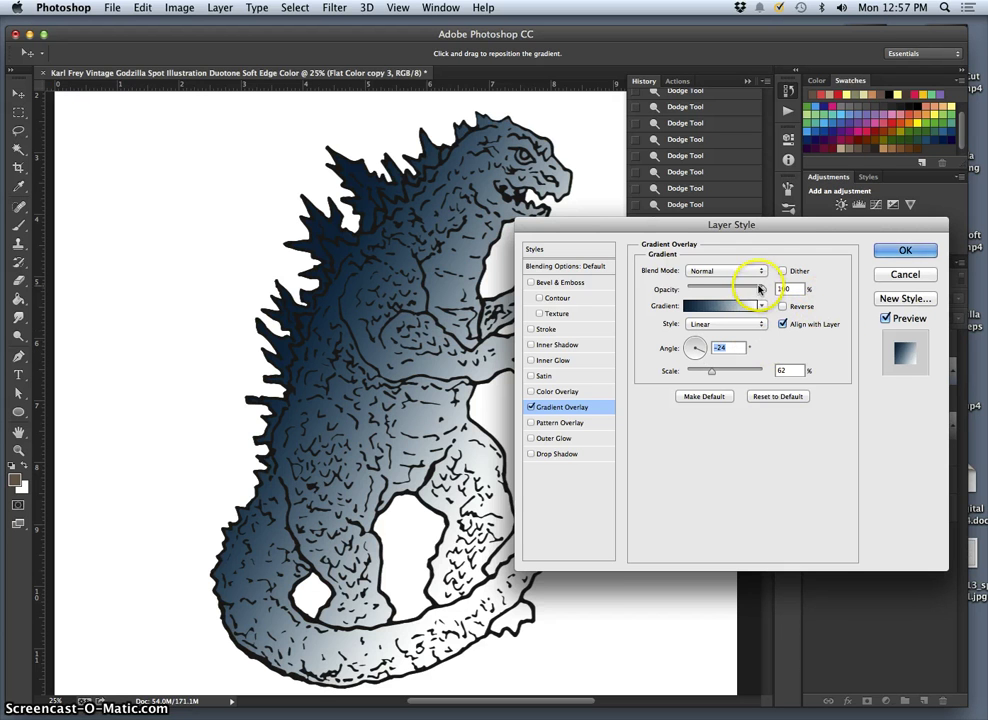
{"action": "mouse_move", "coordinate": [746, 292]}
{"action": "left_mouse_down"}
{"action": "mouse_move", "coordinate": [707, 289]}
{"action": "mouse_move", "coordinate": [743, 290]}
{"action": "left_mouse_up"}
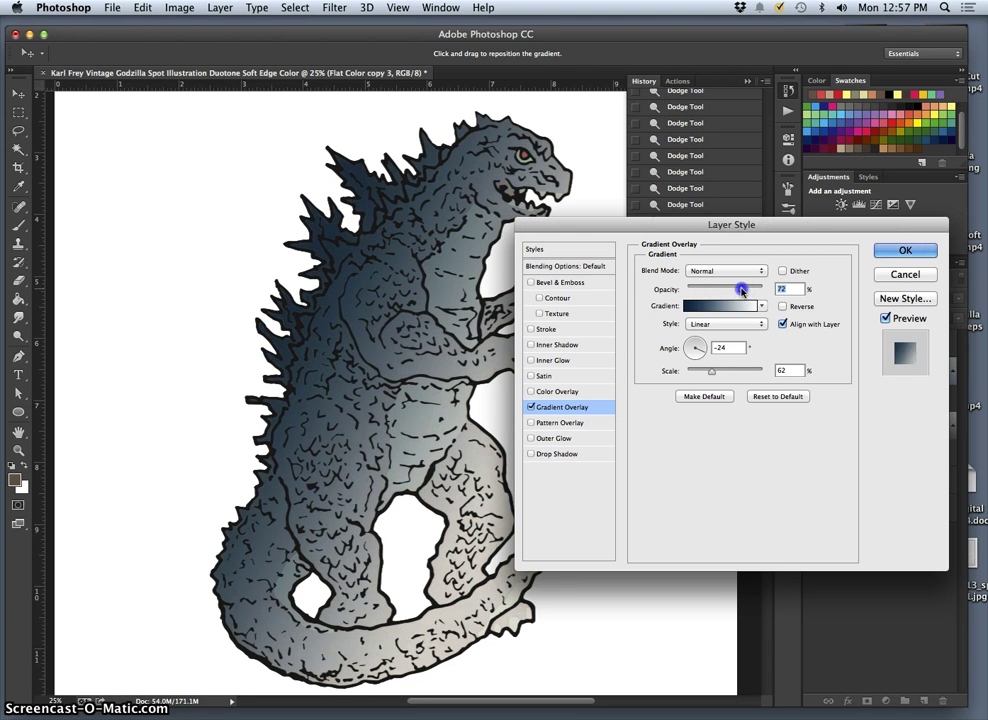
{"action": "left_click", "coordinate": [900, 251]}
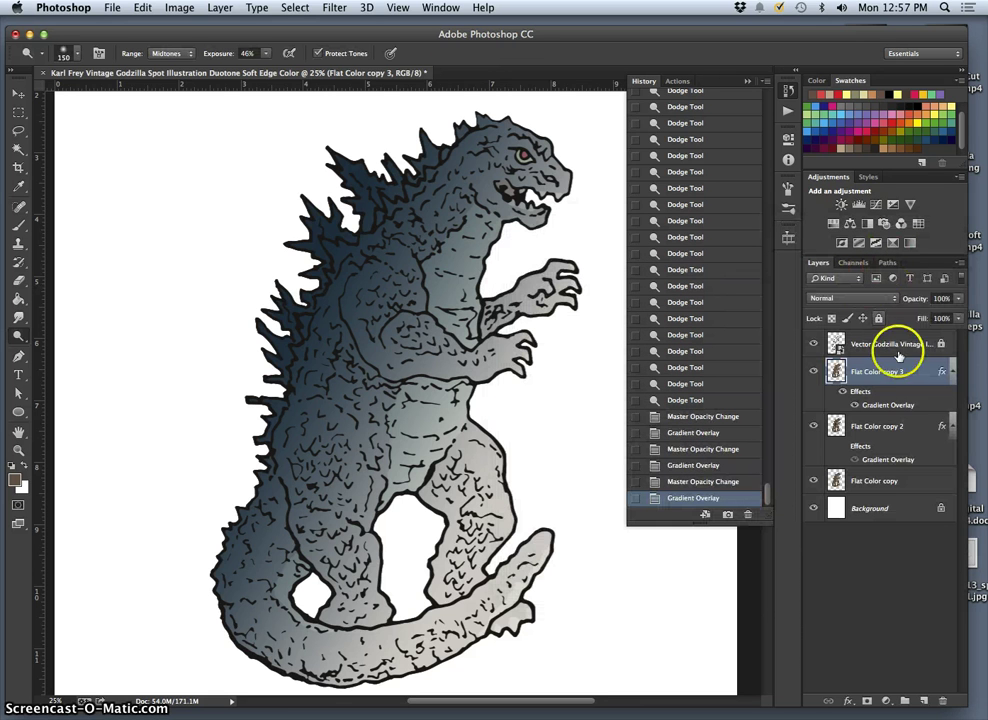
Lower the Flat Color copy 3 layer's opacity to 44%
{"action": "left_click", "coordinate": [958, 298]}
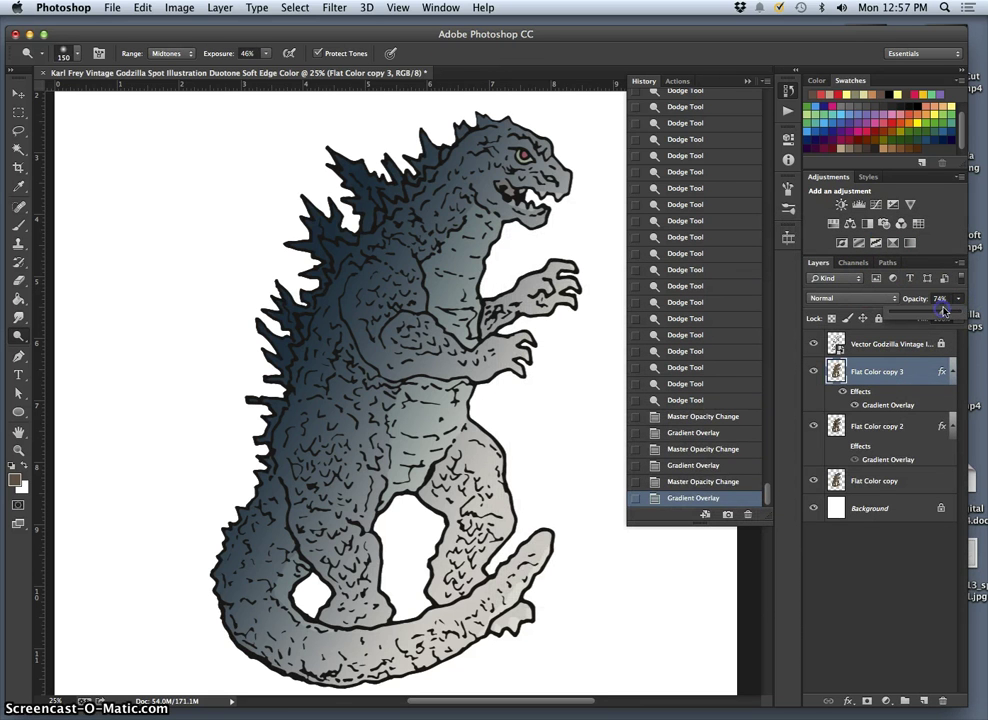
{"action": "mouse_move", "coordinate": [943, 311]}
{"action": "left_mouse_down"}
{"action": "mouse_move", "coordinate": [908, 315]}
{"action": "mouse_move", "coordinate": [922, 316]}
{"action": "left_mouse_up"}
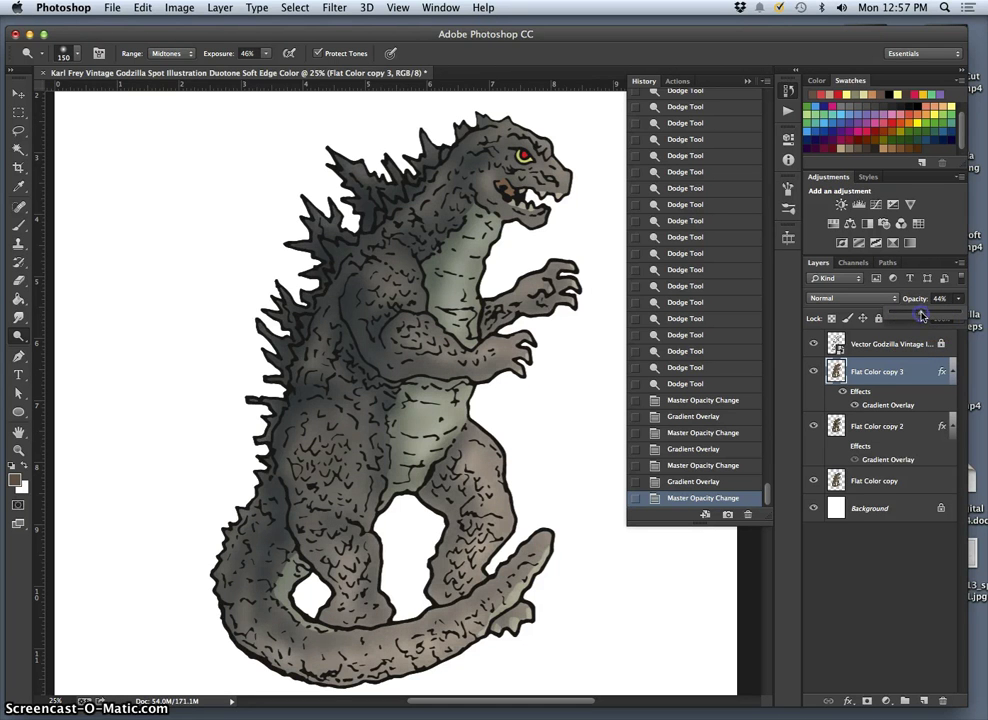
Try the Multiply, Darken and Soft Light blend modes on the Flat Color copy 3 layer, and set it to Pin Light
{"action": "left_click", "coordinate": [907, 376]}
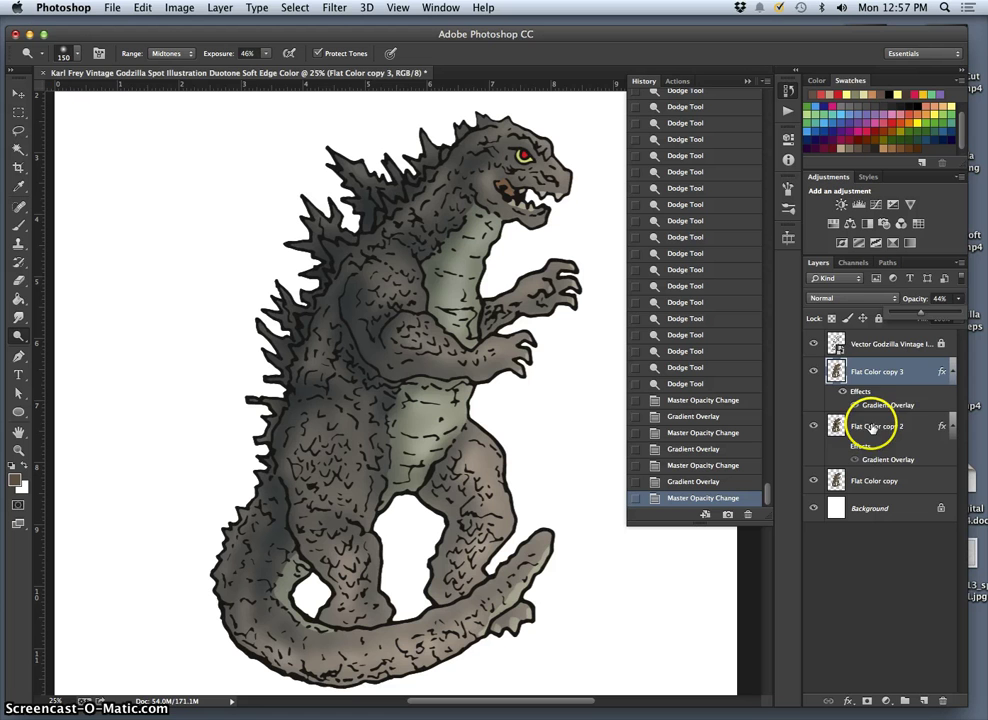
{"action": "left_click", "coordinate": [853, 300]}
{"action": "left_click", "coordinate": [838, 331]}
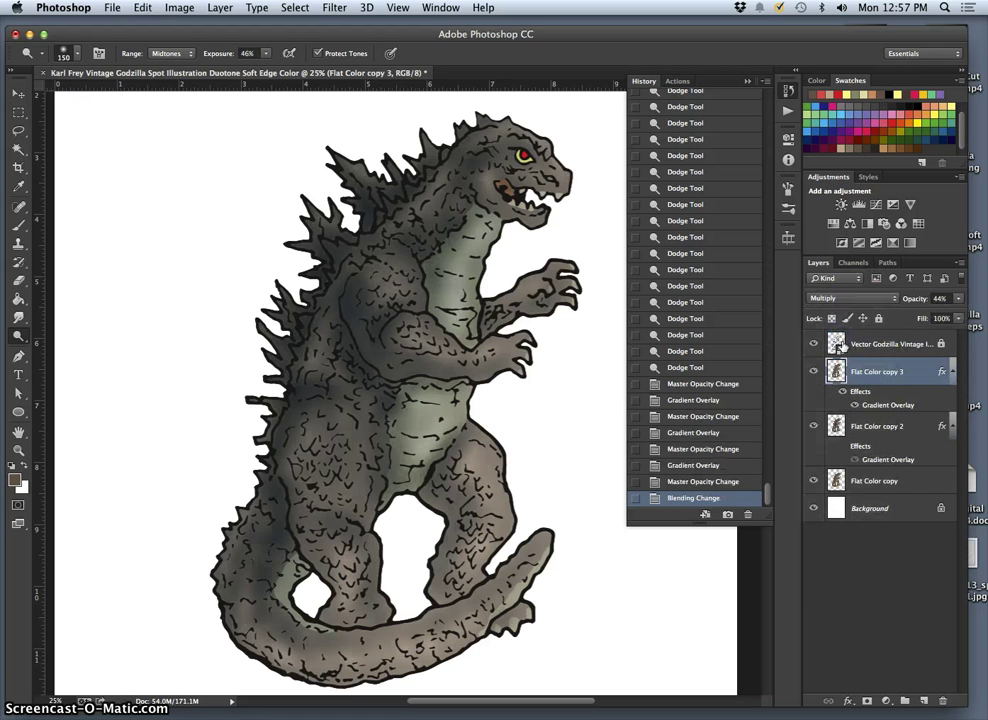
{"action": "left_click", "coordinate": [851, 298]}
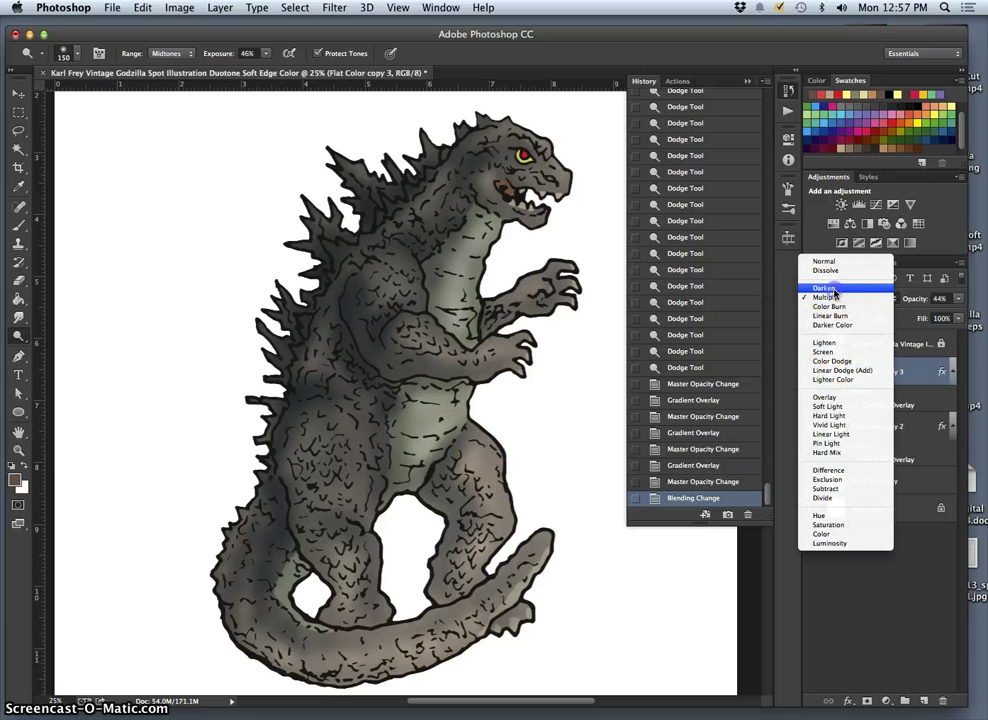
{"action": "left_click", "coordinate": [830, 289]}
{"action": "left_click", "coordinate": [837, 298]}
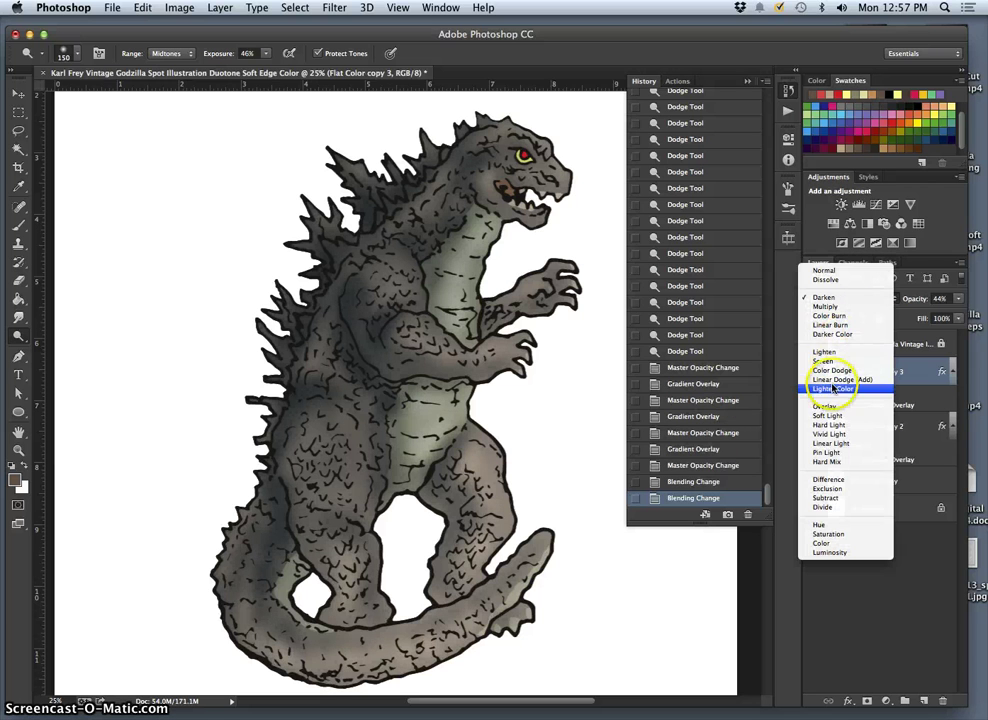
{"action": "left_click", "coordinate": [829, 416]}
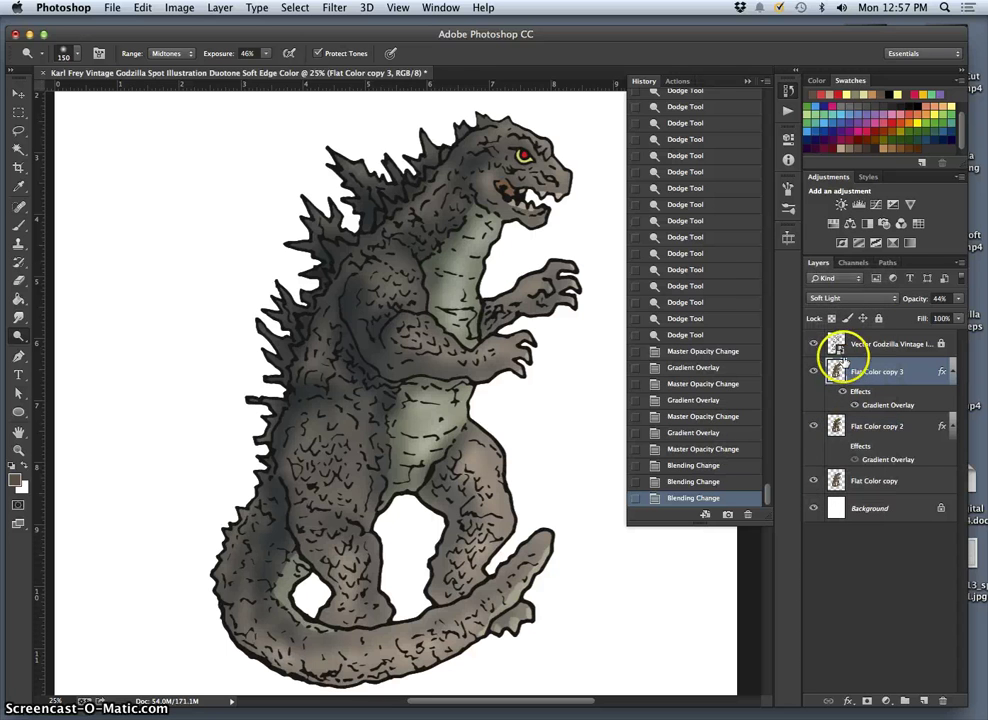
{"action": "left_click", "coordinate": [835, 298]}
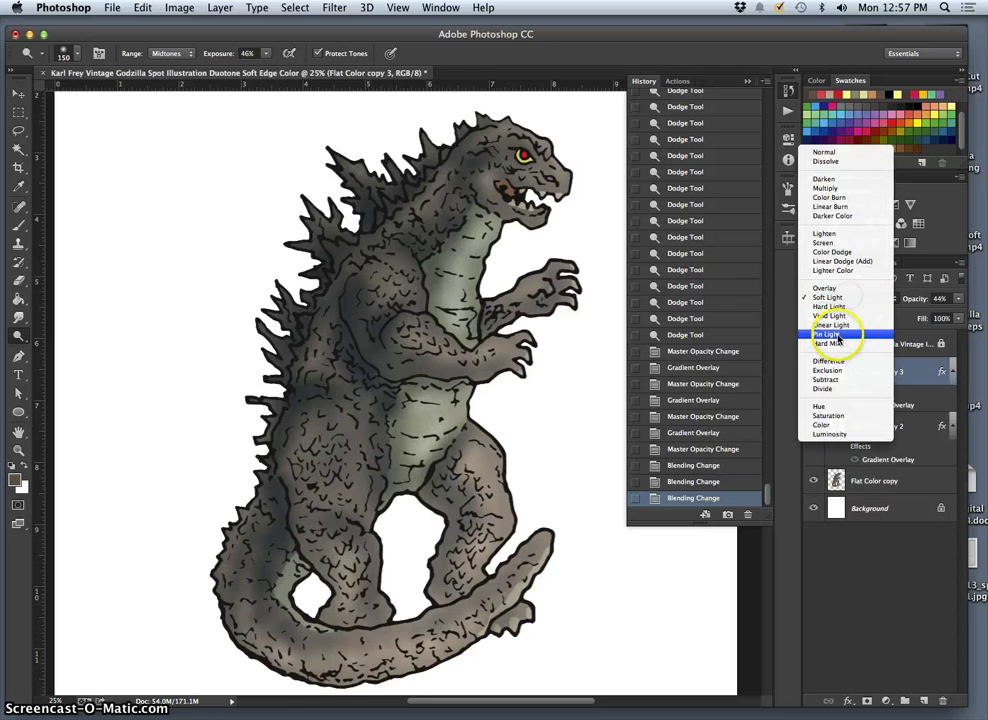
{"action": "left_click", "coordinate": [838, 396]}
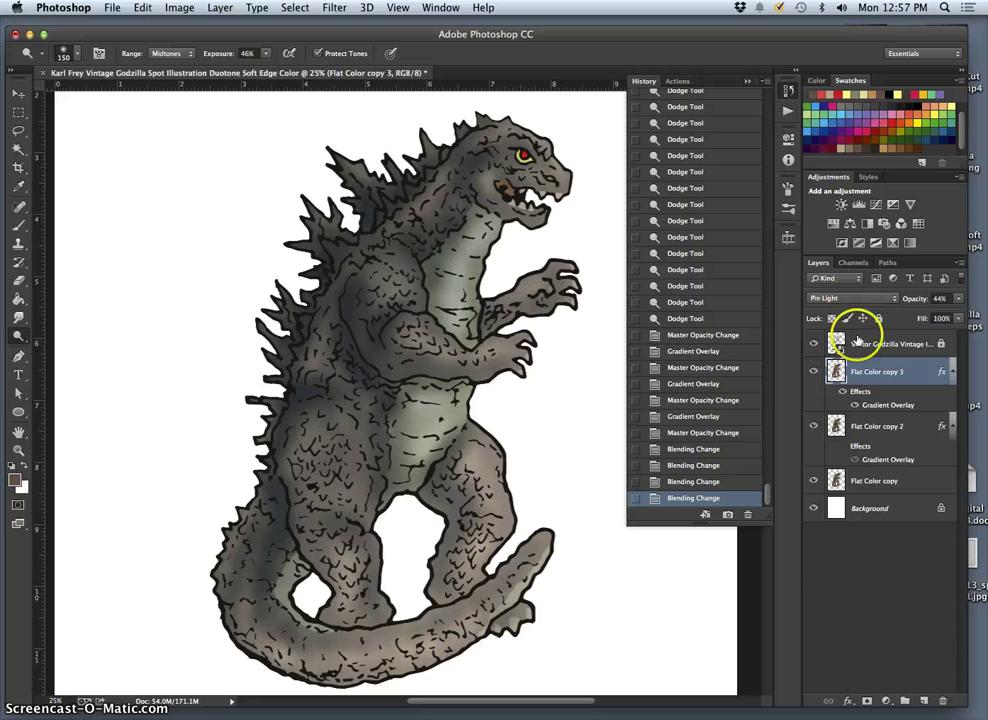
Duplicate the Flat Color copy 2 layer and replace the duplicate's Gradient Overlay with an enabled red Color Overlay at 99% opacity
{"action": "left_click", "coordinate": [858, 424]}
{"action": "key", "text": "ctrl+j"}
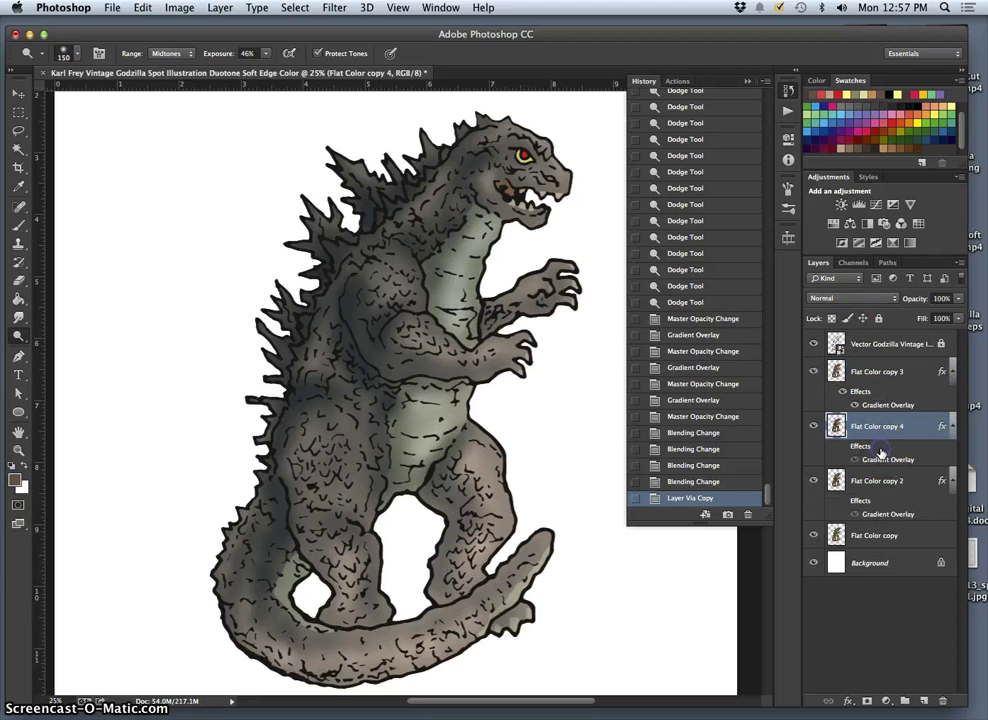
{"action": "double_click", "coordinate": [873, 450]}
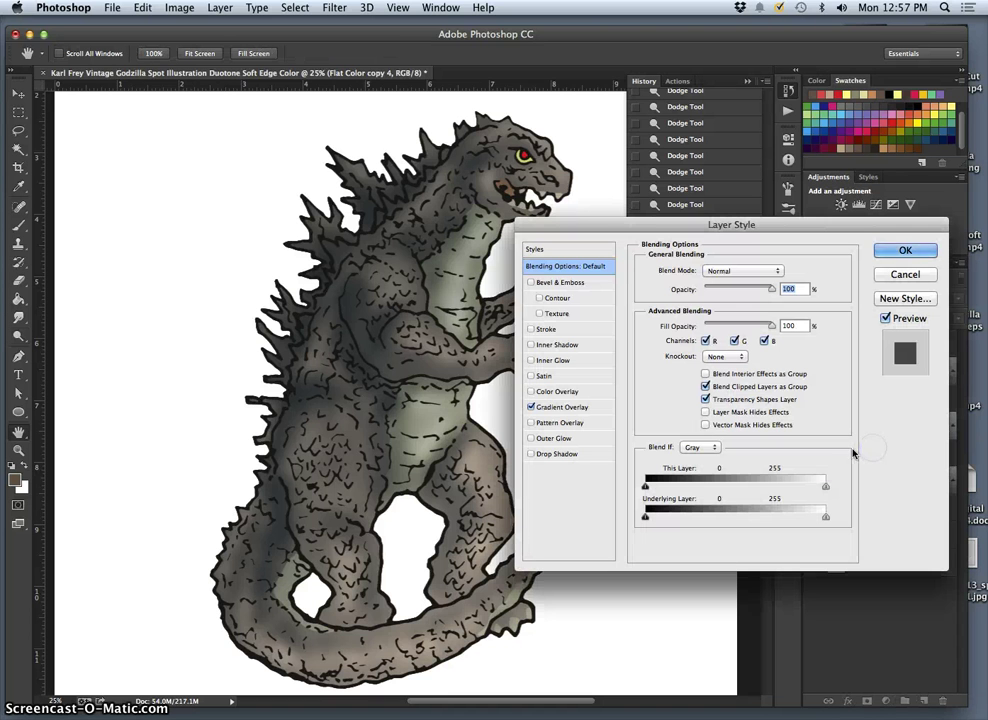
{"action": "left_click", "coordinate": [531, 407]}
{"action": "left_click", "coordinate": [550, 391]}
{"action": "left_click_drag", "start_coordinate": [756, 288], "coordinate": [754, 290]}
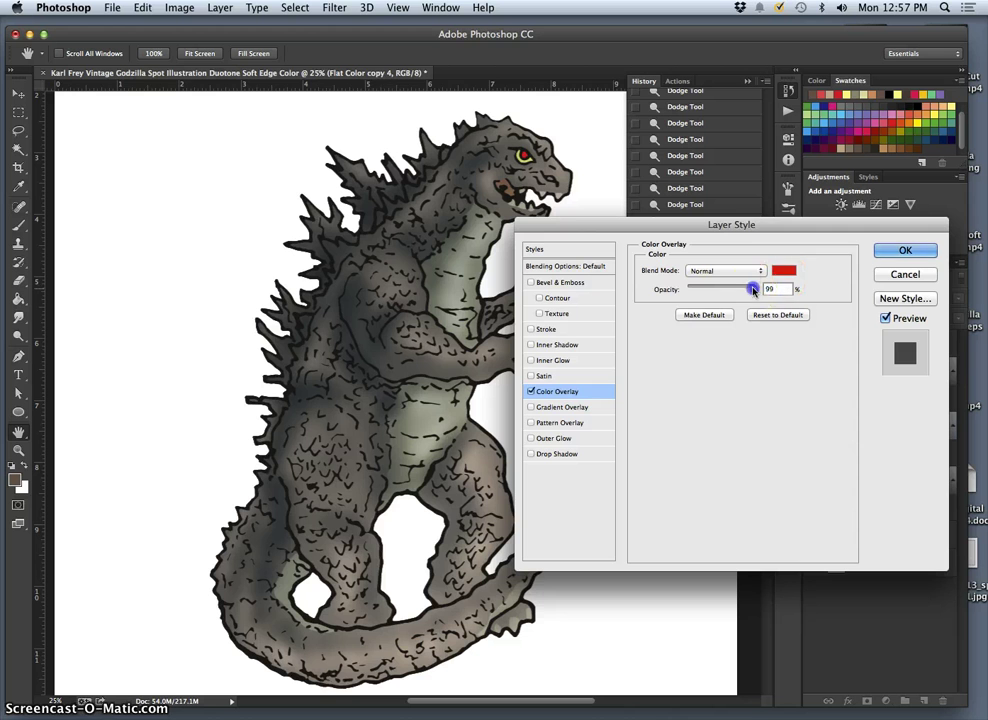
{"action": "left_click", "coordinate": [896, 253]}
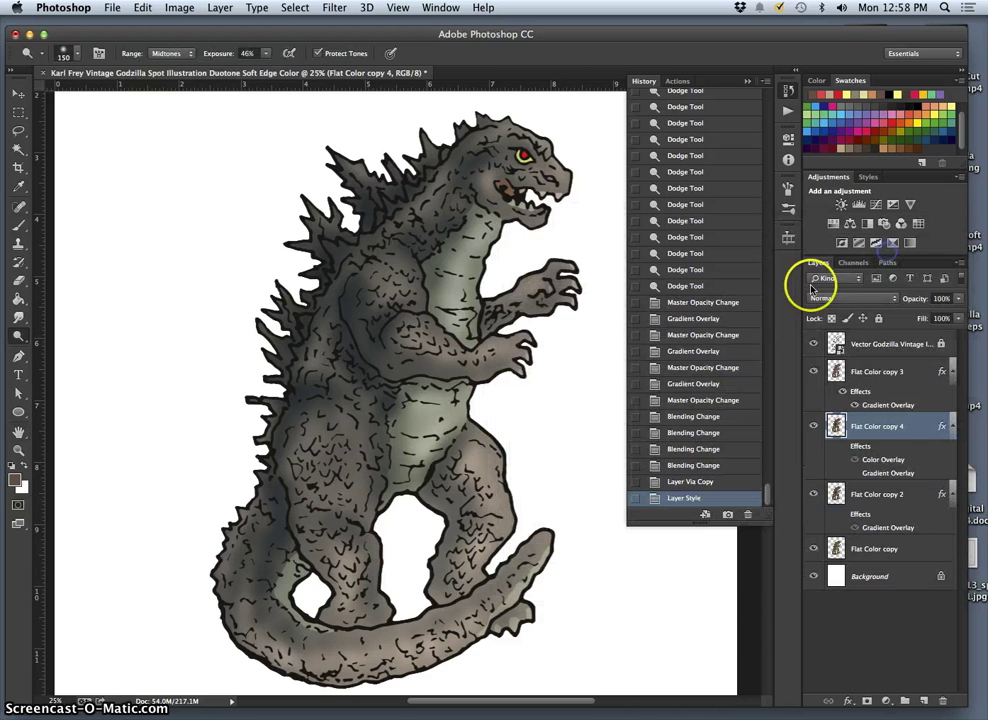
{"action": "left_click", "coordinate": [842, 447]}
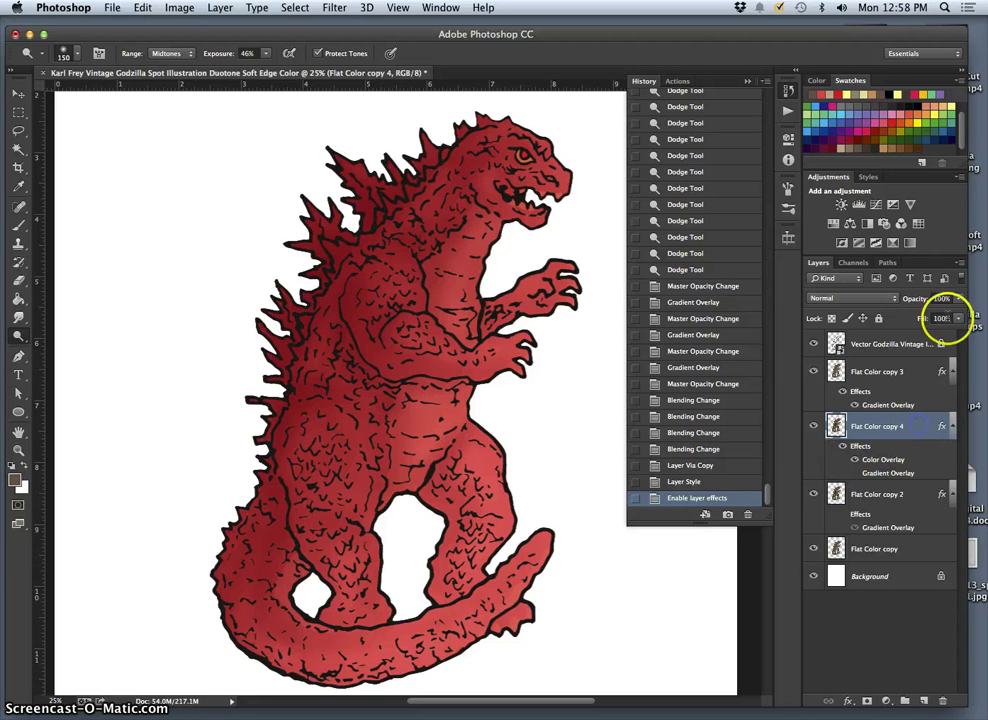
Lower the Flat Color copy 4 layer's opacity to 16%
{"action": "left_click", "coordinate": [957, 298]}
{"action": "left_click_drag", "start_coordinate": [953, 310], "coordinate": [903, 313]}
{"action": "left_click", "coordinate": [913, 317]}
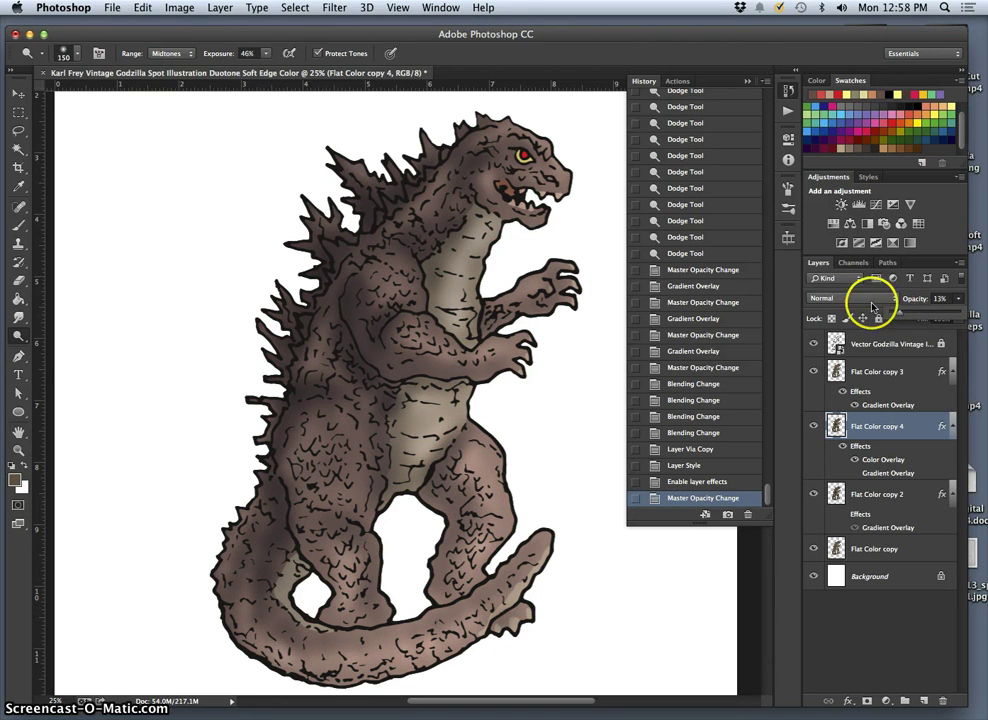
{"action": "left_click", "coordinate": [902, 314]}
Try the Overlay blend mode on the Flat Color copy 4 layer, and set it to Difference
{"action": "left_click", "coordinate": [851, 300]}
{"action": "left_click", "coordinate": [851, 301]}
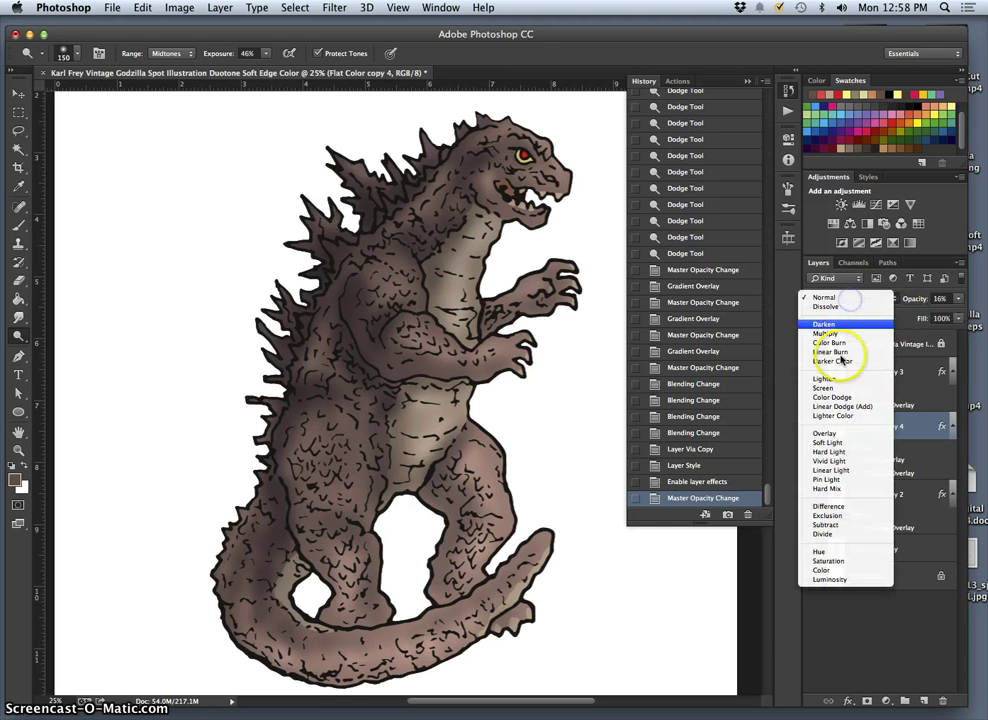
{"action": "left_click", "coordinate": [835, 413]}
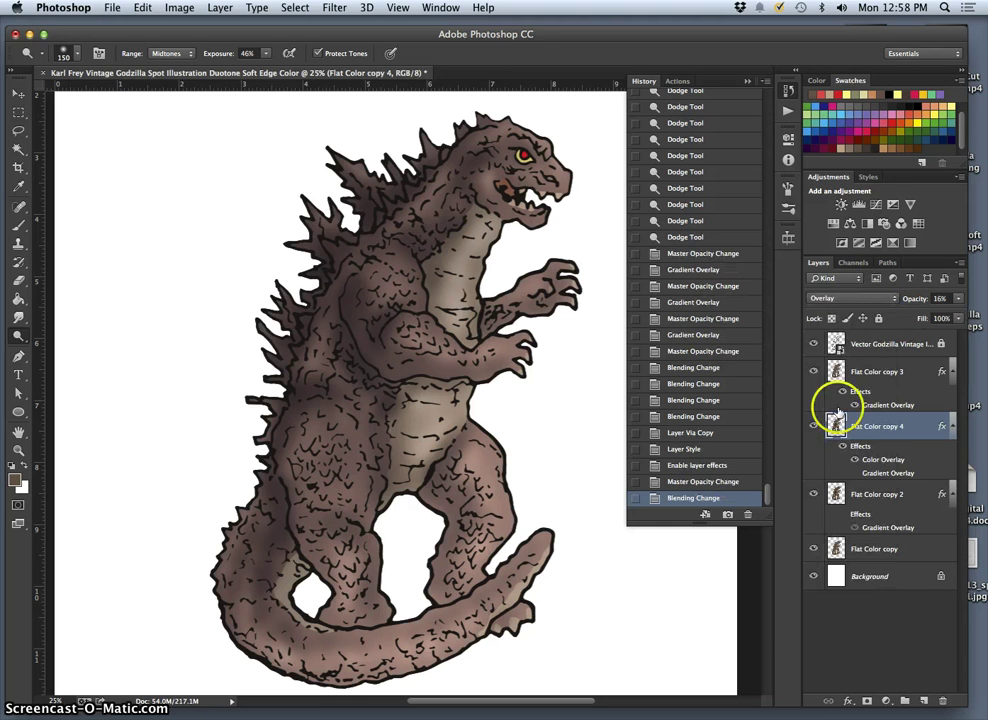
{"action": "left_click", "coordinate": [840, 298]}
{"action": "left_click", "coordinate": [830, 372]}
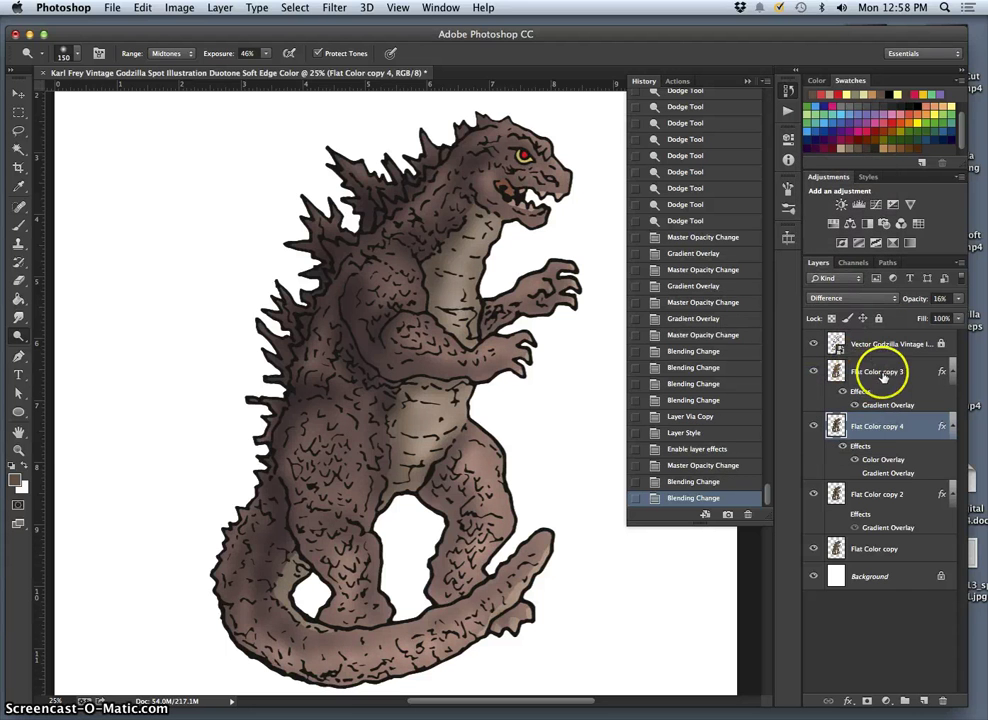
Set the Flat Color copy 3 layer's opacity to 52%
{"action": "left_click", "coordinate": [897, 369]}
{"action": "left_click", "coordinate": [958, 298]}
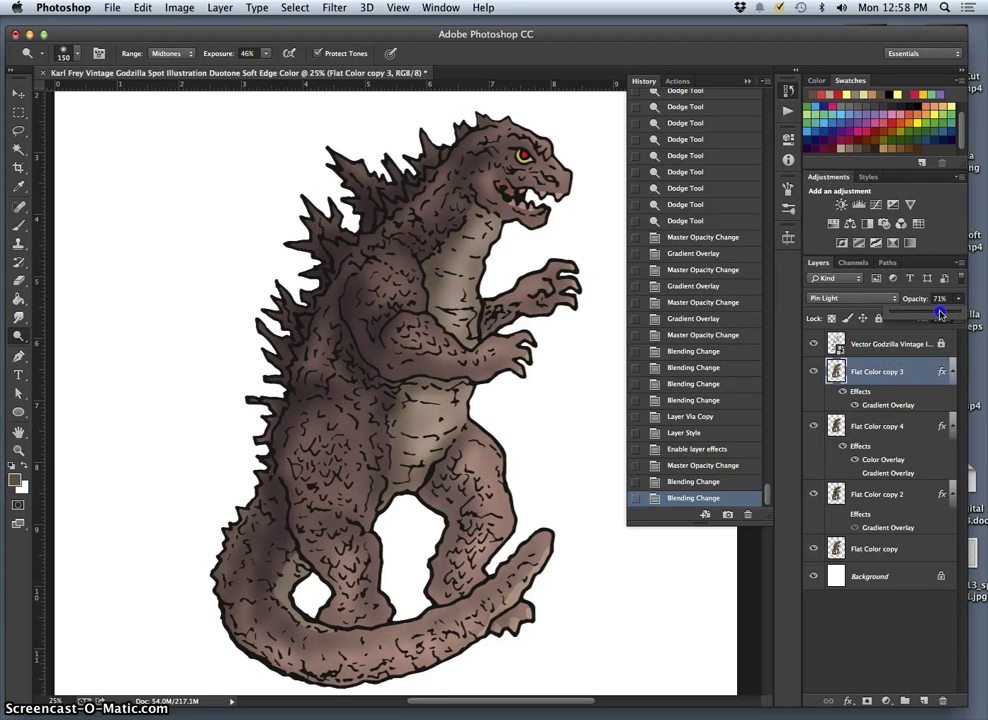
{"action": "left_click_drag", "start_coordinate": [940, 314], "coordinate": [926, 316]}
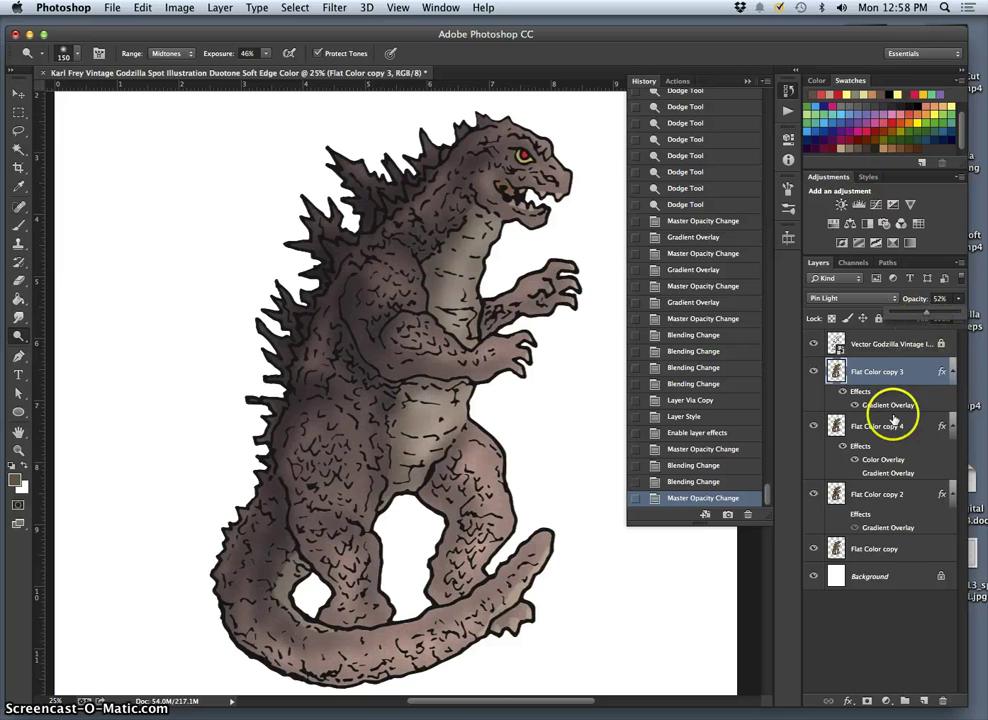
Move the Flat Color copy 2 layer above Flat Color copy 3 and set its opacity to 73%
{"action": "left_click_drag", "start_coordinate": [858, 485], "coordinate": [874, 379]}
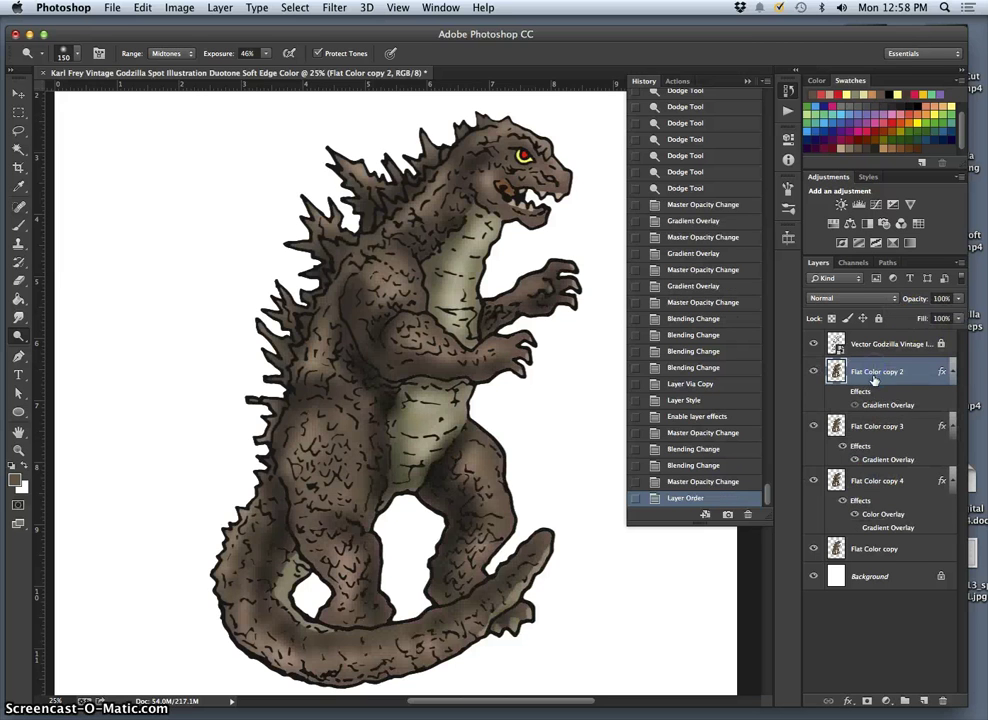
{"action": "left_click", "coordinate": [958, 298]}
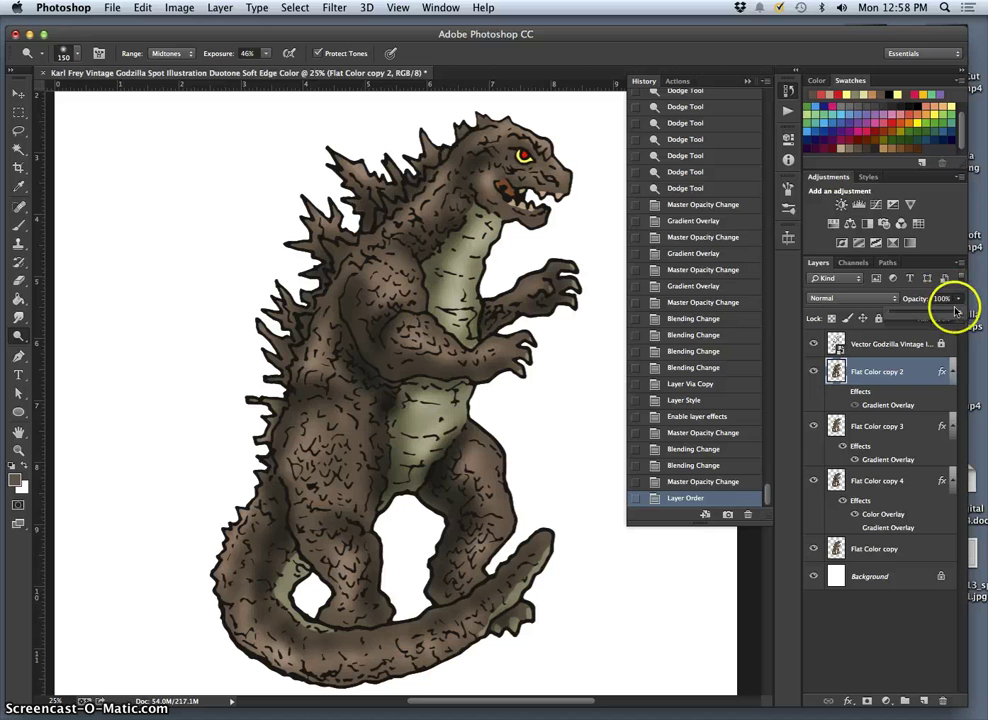
{"action": "left_click_drag", "start_coordinate": [959, 314], "coordinate": [929, 316]}
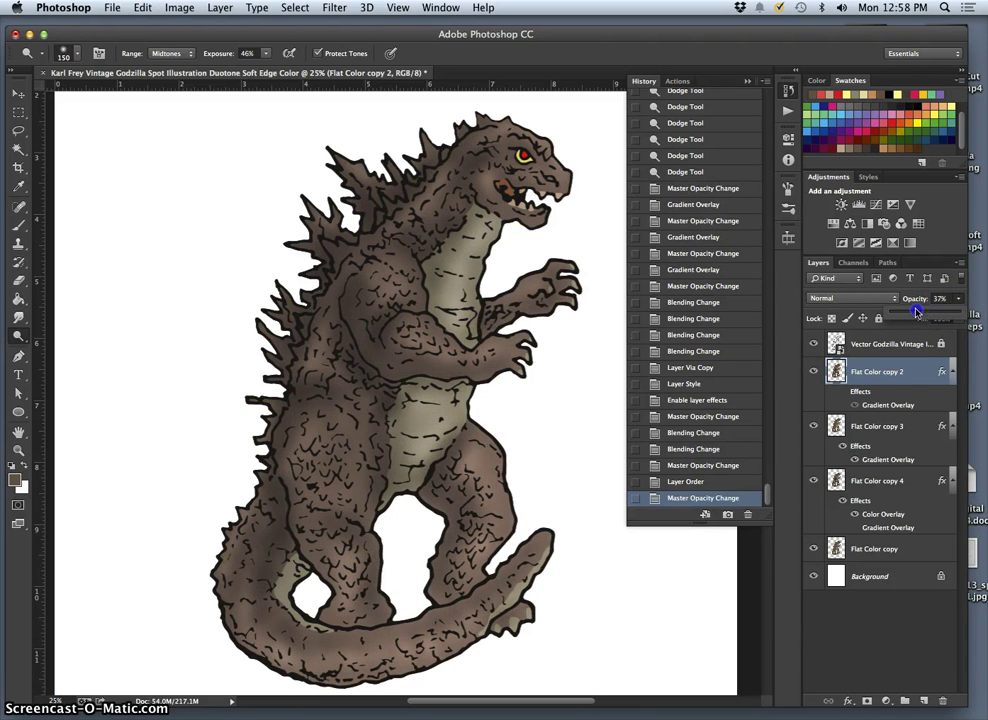
{"action": "left_click_drag", "start_coordinate": [917, 312], "coordinate": [928, 315]}
{"action": "left_click_drag", "start_coordinate": [940, 316], "coordinate": [941, 316]}
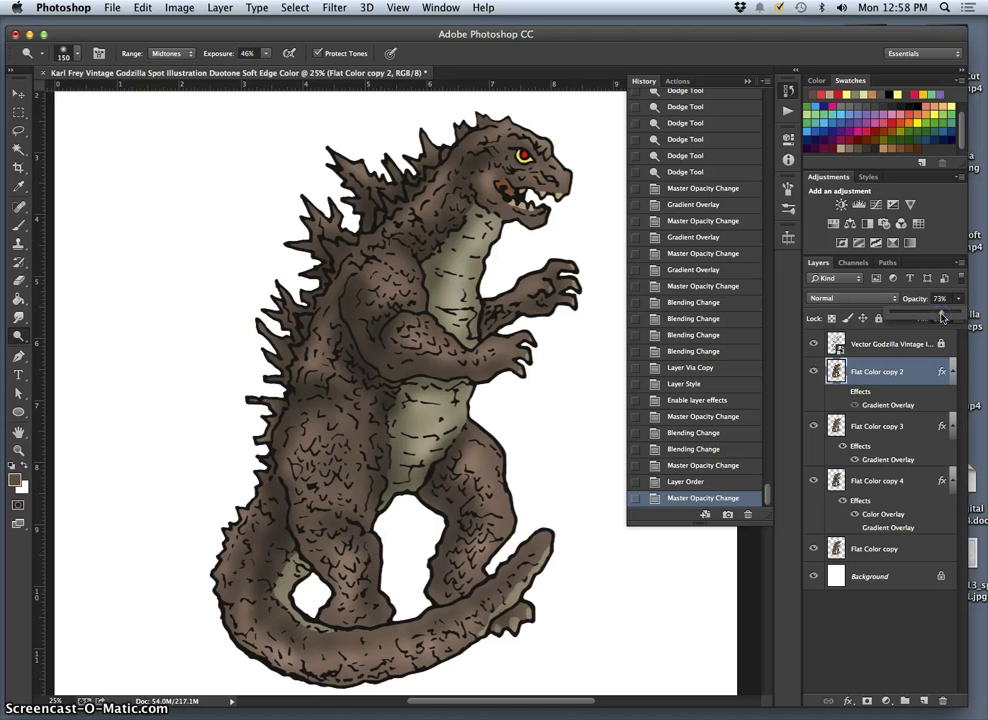
Compare the artwork with and without the Flat Color copy 3 layer and review the whole illustration
{"action": "left_click", "coordinate": [815, 428]}
{"action": "left_click", "coordinate": [816, 430]}
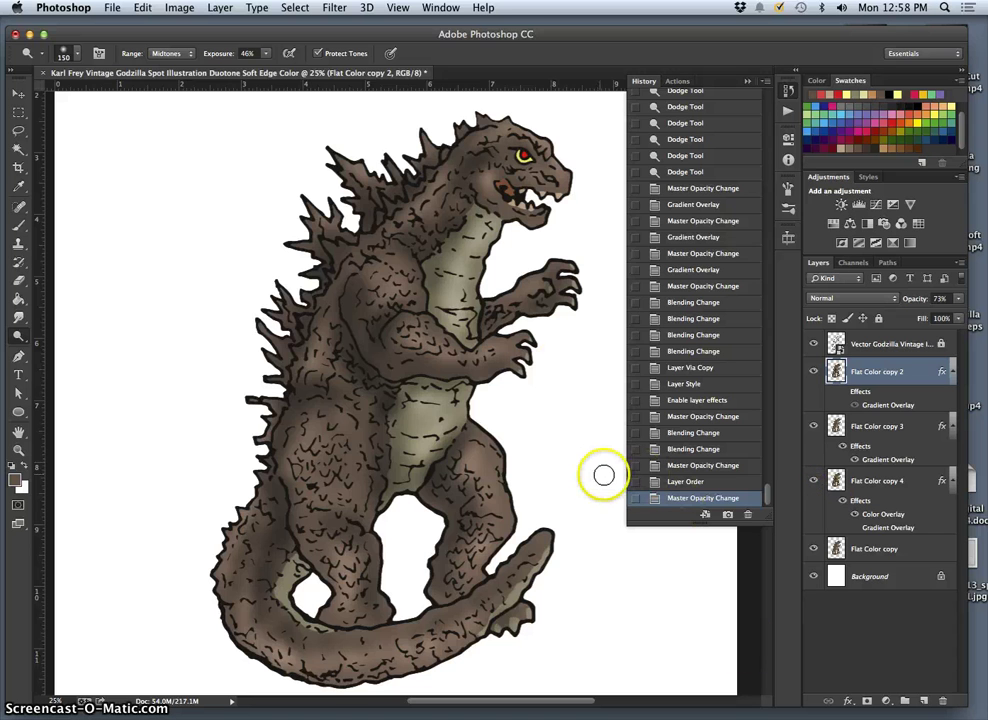
{"action": "key", "text": "super+minus"}
{"action": "key", "text": "super+minus"}
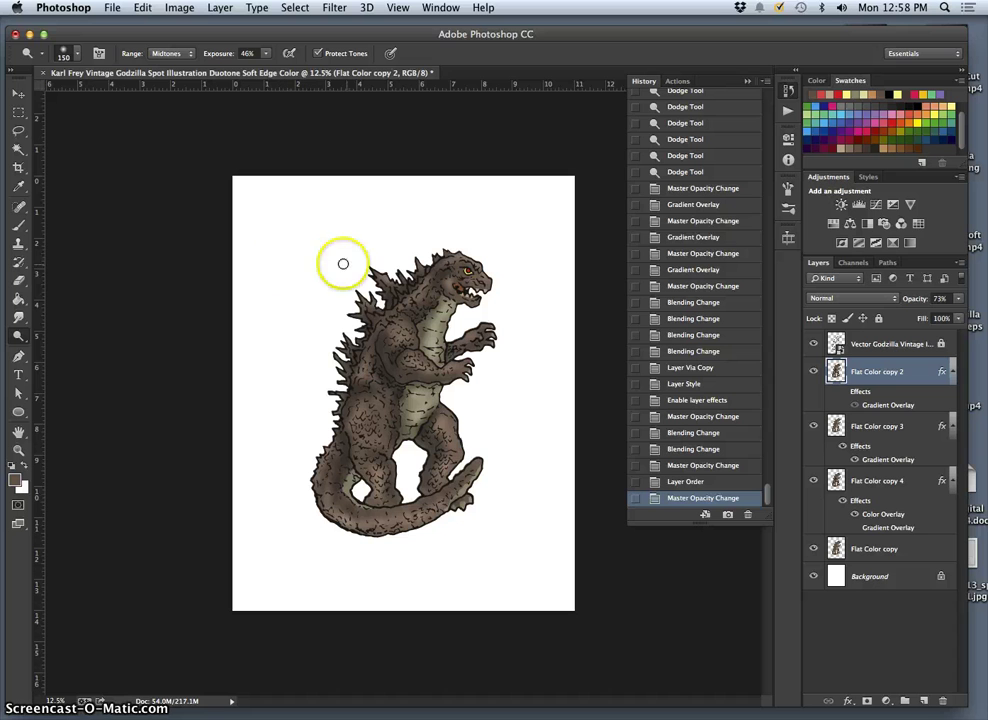
{"action": "key", "text": "super+plus"}
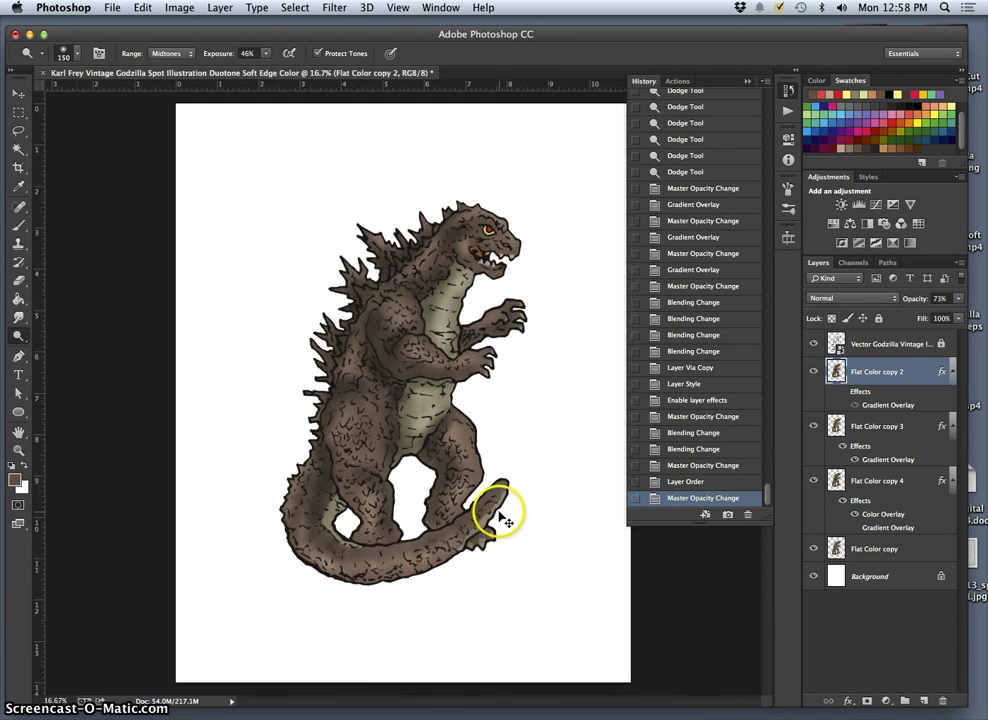
{"action": "key", "text": "super+plus"}
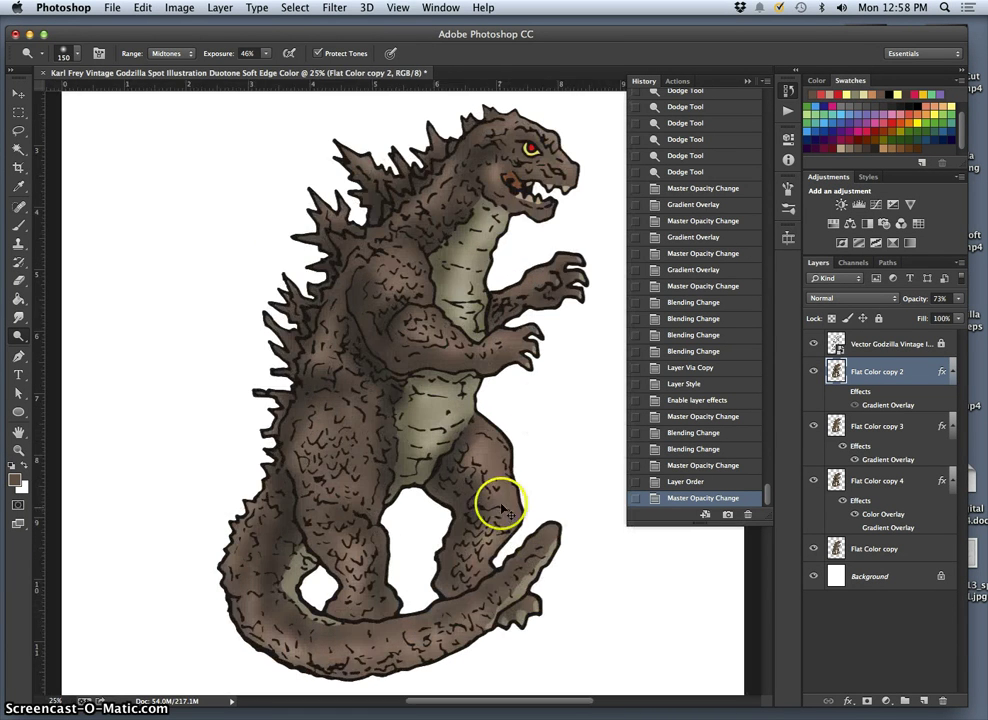
Add a new layer above Flat Color copy 2 and set up a tan 60 px brush with 0% hardness for the eye
{"action": "left_click_drag", "start_coordinate": [538, 243], "coordinate": [498, 312]}
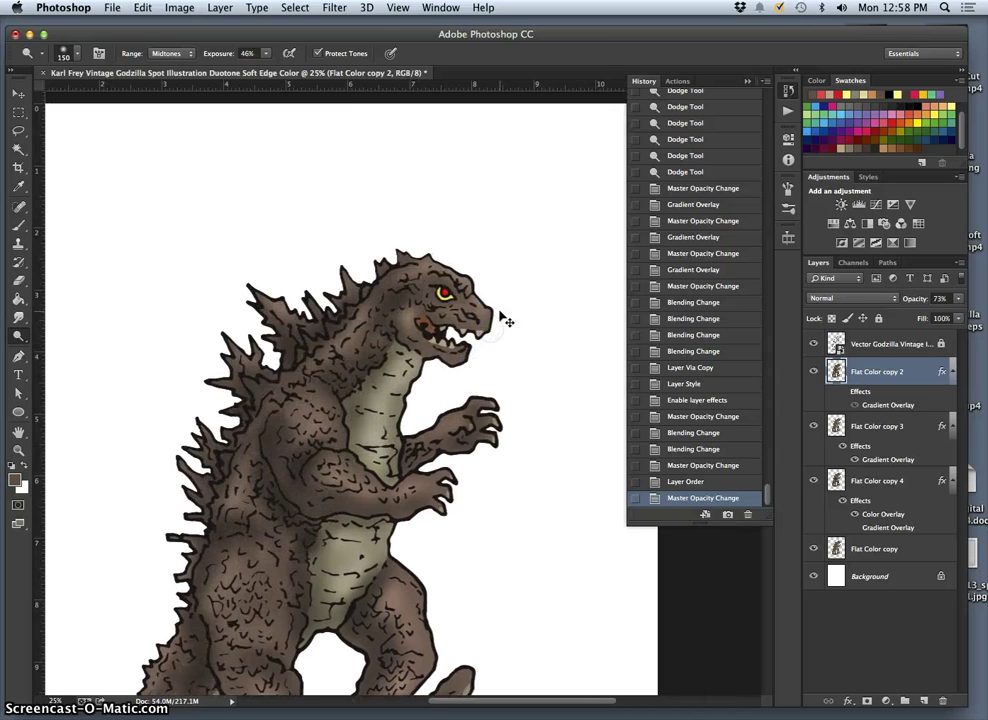
{"action": "left_click", "coordinate": [507, 321], "text": "super"}
{"action": "left_click", "coordinate": [520, 287], "text": "super"}
{"action": "left_click", "coordinate": [545, 161], "text": "super"}
{"action": "left_click", "coordinate": [512, 194], "text": "super"}
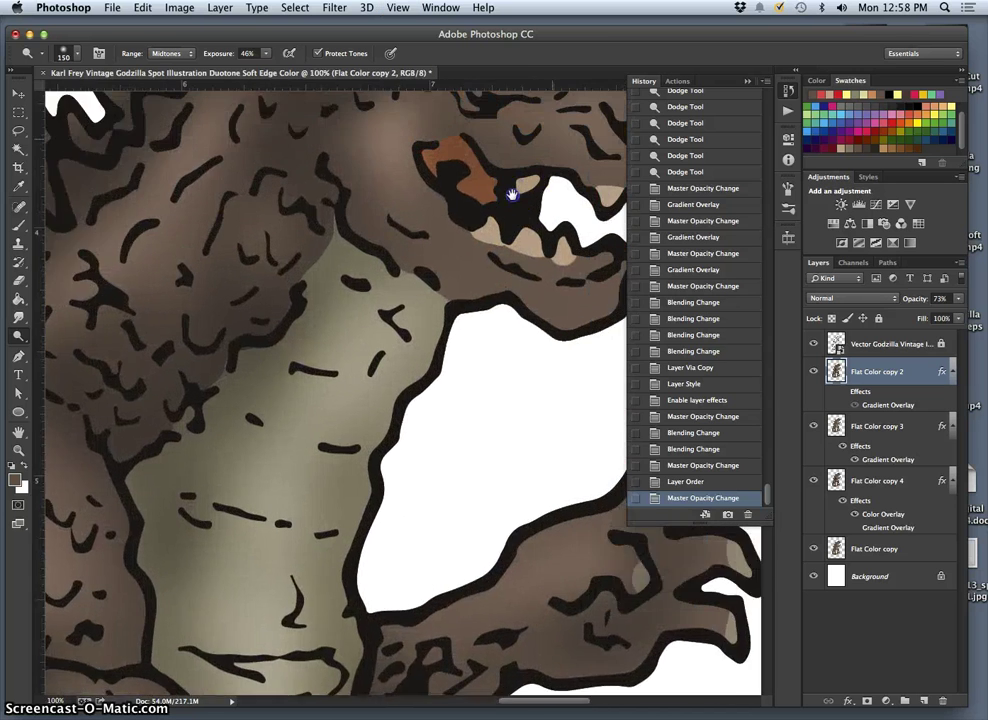
{"action": "left_click_drag", "start_coordinate": [512, 194], "coordinate": [399, 352]}
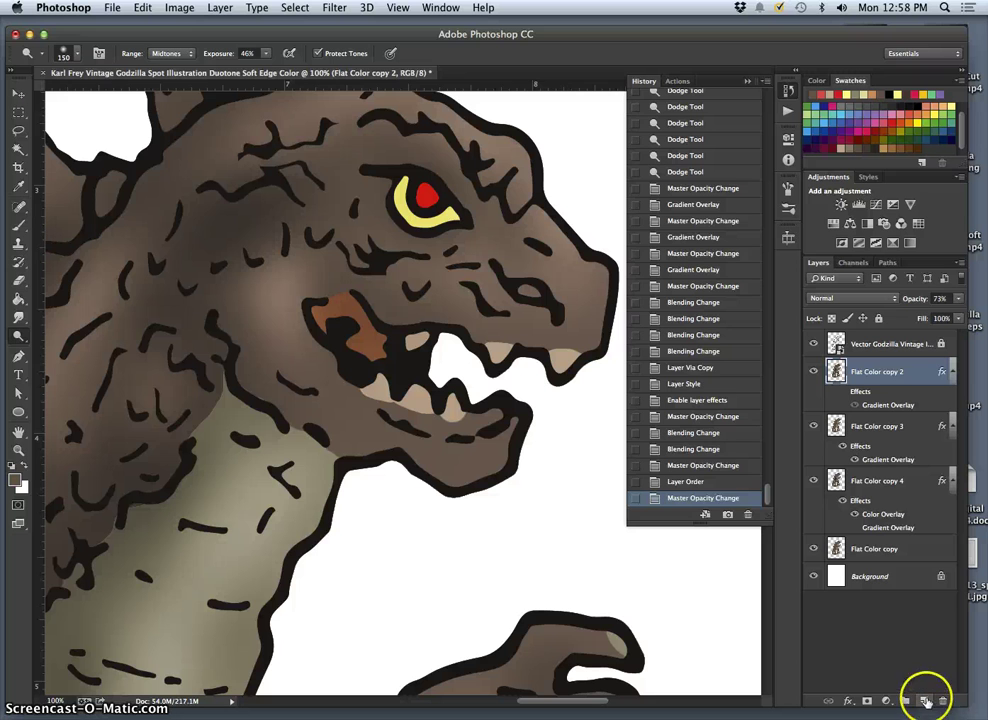
{"action": "left_click", "coordinate": [925, 700]}
{"action": "left_click", "coordinate": [20, 224]}
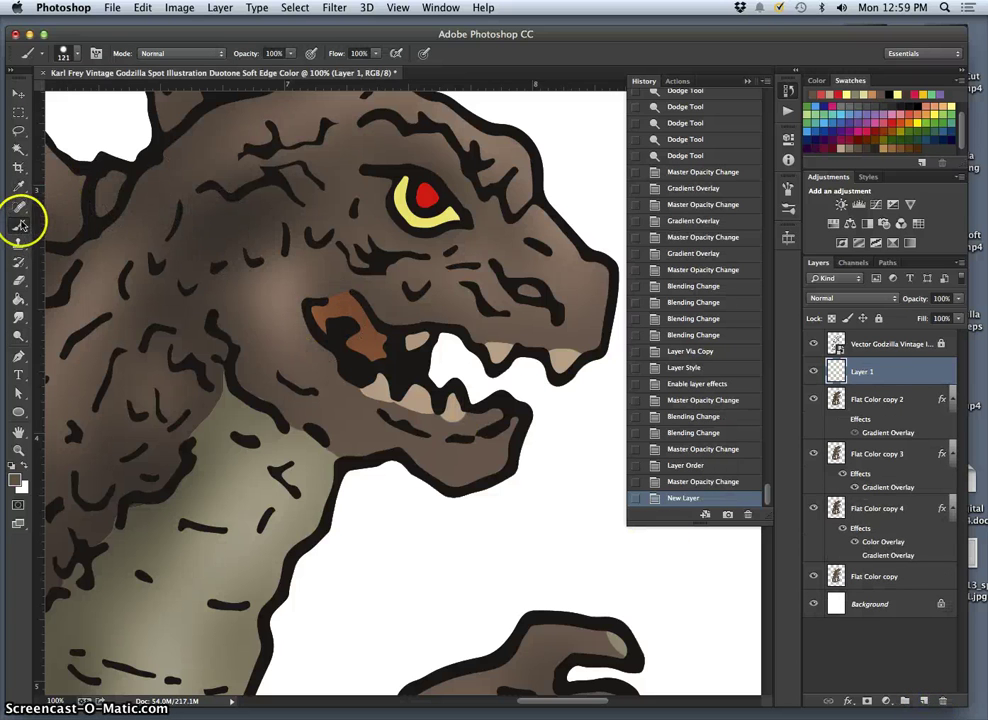
{"action": "left_click", "coordinate": [821, 149]}
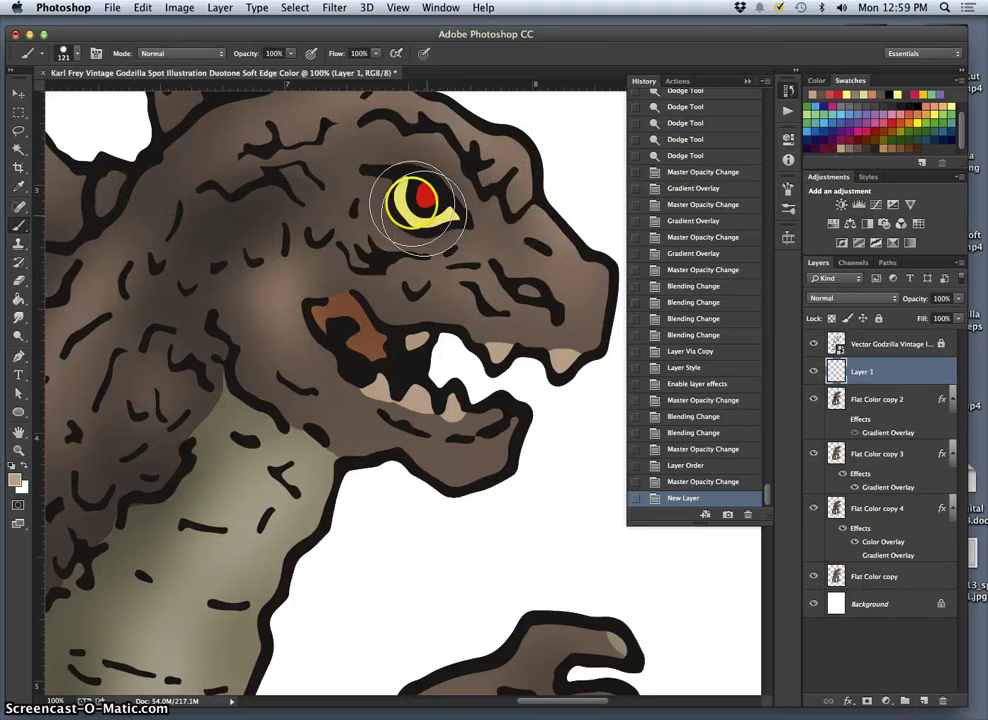
{"action": "left_click", "coordinate": [79, 55]}
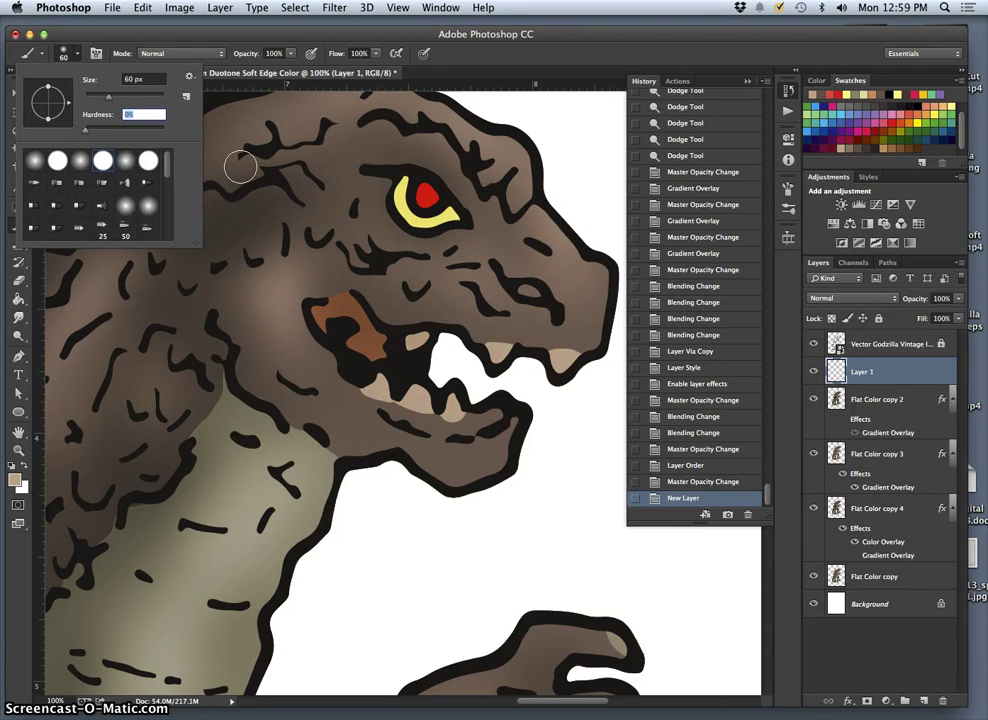
{"action": "left_click", "coordinate": [313, 154]}
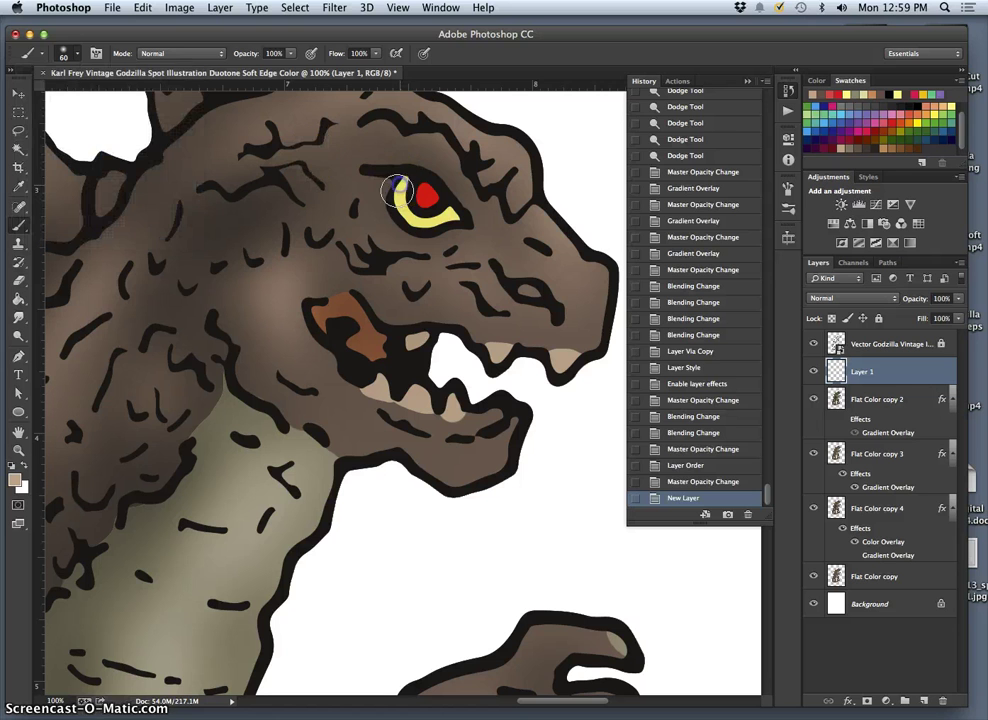
Paint soft tan shading over the upper rear part of the yellow iris, and swap the foreground colour to white
{"action": "left_click", "coordinate": [401, 180]}
{"action": "left_click", "coordinate": [401, 180]}
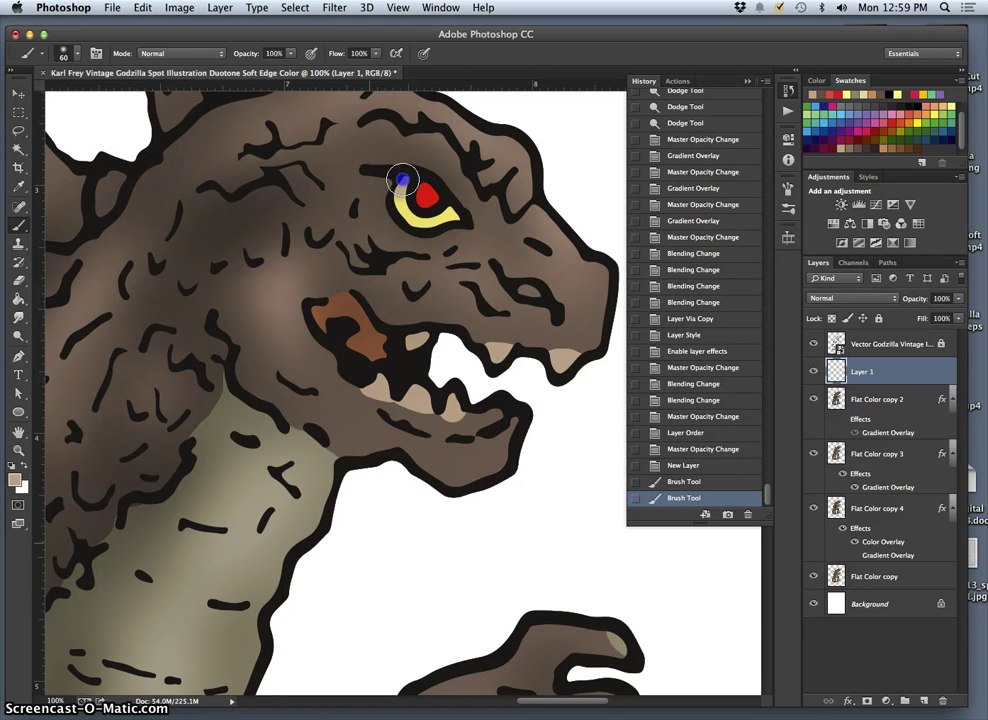
{"action": "left_click", "coordinate": [406, 192]}
{"action": "left_click", "coordinate": [408, 194]}
{"action": "left_click", "coordinate": [24, 472]}
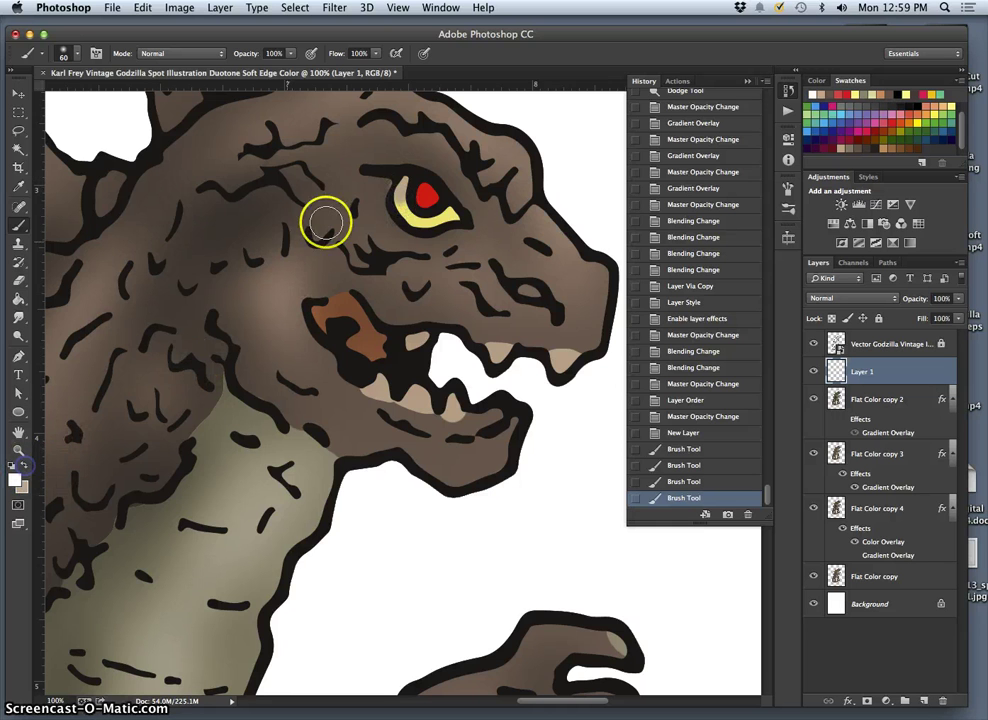
Undo the tan eye strokes and the added layer, going back to the Flat Color copy 2 layer
{"action": "left_click", "coordinate": [404, 188]}
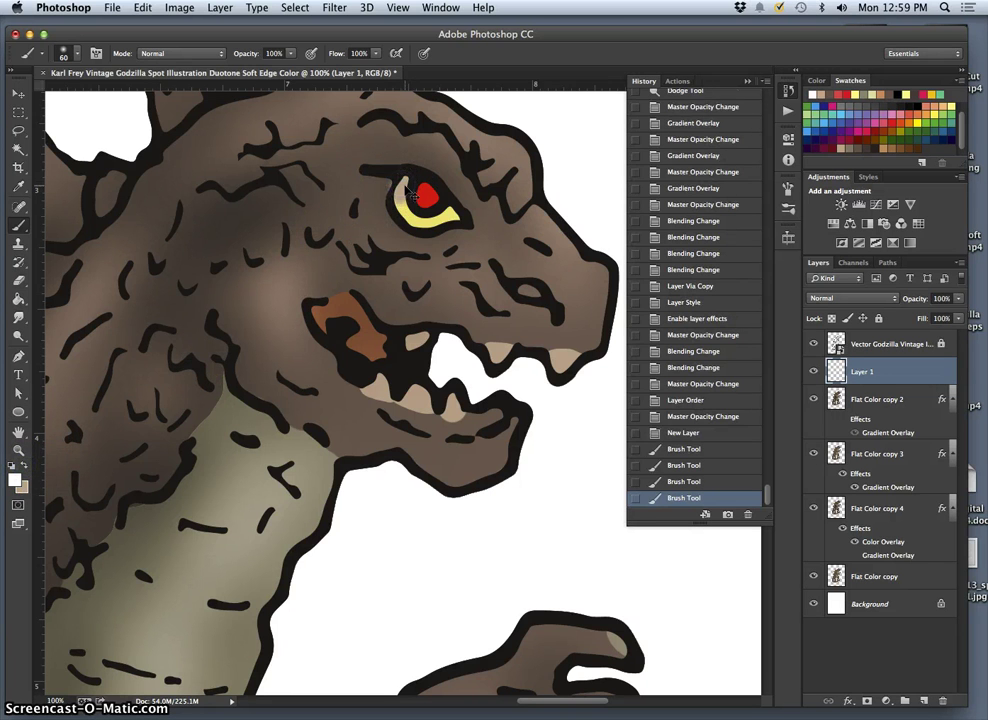
{"action": "key", "text": "ctrl+alt+z"}
{"action": "key", "text": "ctrl+alt+z"}
{"action": "key", "text": "ctrl+alt+z"}
{"action": "key", "text": "ctrl+alt+z"}
{"action": "key", "text": "ctrl+alt+z"}
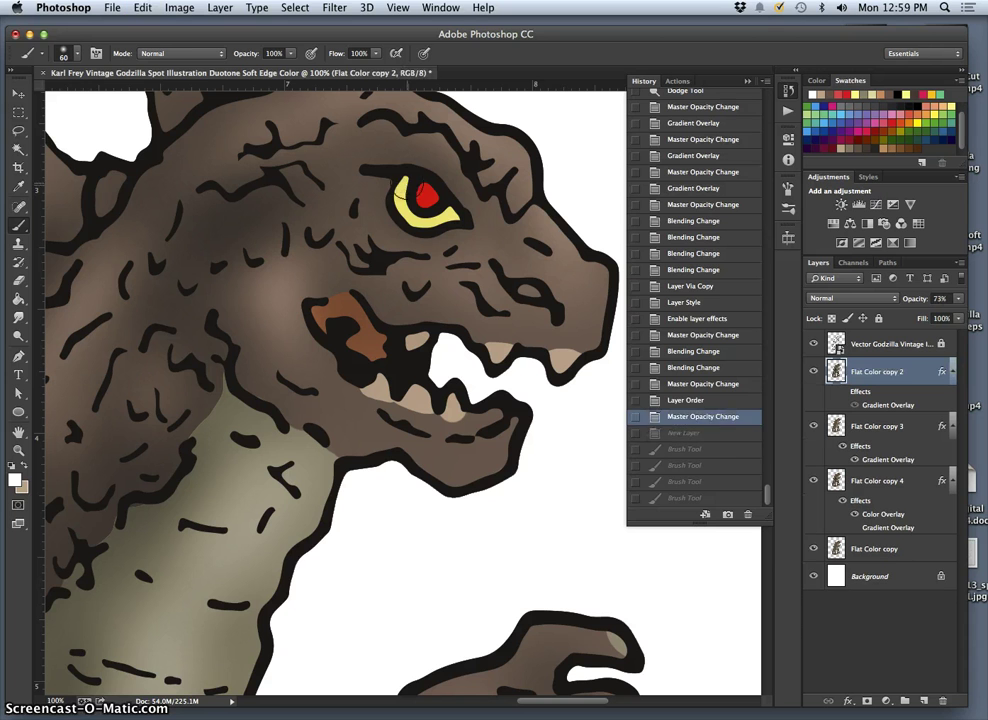
Paint soft white highlights along the yellow iris on Flat Color copy 2, from its upper rear tip to its front corner
{"action": "left_click", "coordinate": [407, 184]}
{"action": "left_click", "coordinate": [404, 200]}
{"action": "left_click", "coordinate": [410, 210]}
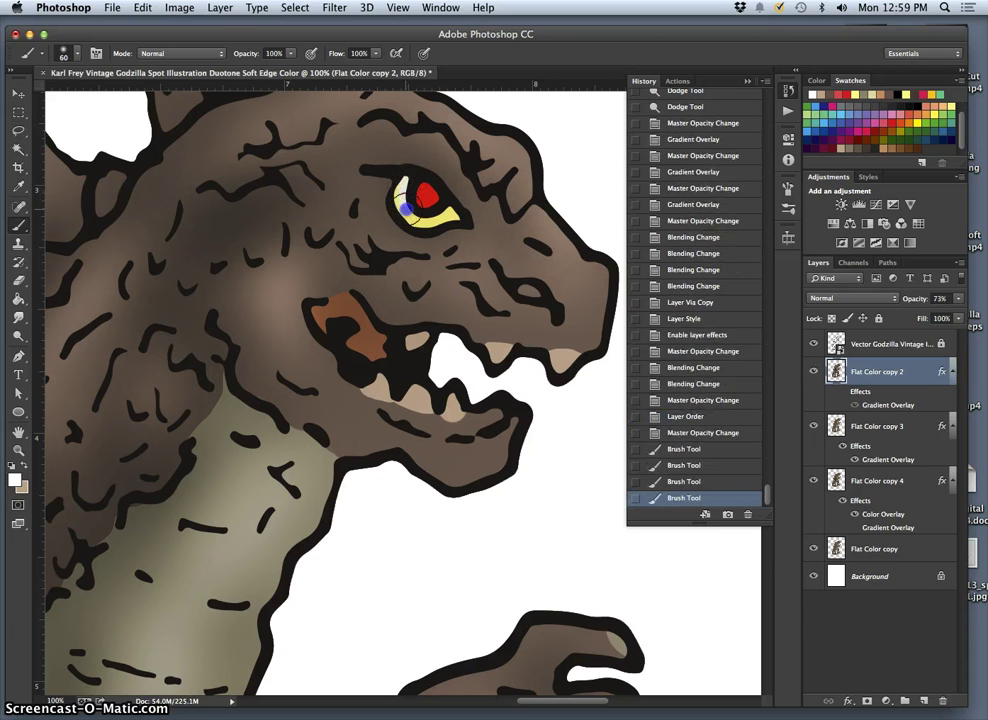
{"action": "left_click", "coordinate": [418, 214]}
{"action": "left_click", "coordinate": [426, 216]}
{"action": "left_click", "coordinate": [433, 215]}
{"action": "left_click", "coordinate": [440, 213]}
{"action": "left_click", "coordinate": [447, 212]}
{"action": "left_click", "coordinate": [440, 210]}
{"action": "left_click", "coordinate": [443, 211]}
{"action": "left_click", "coordinate": [446, 212]}
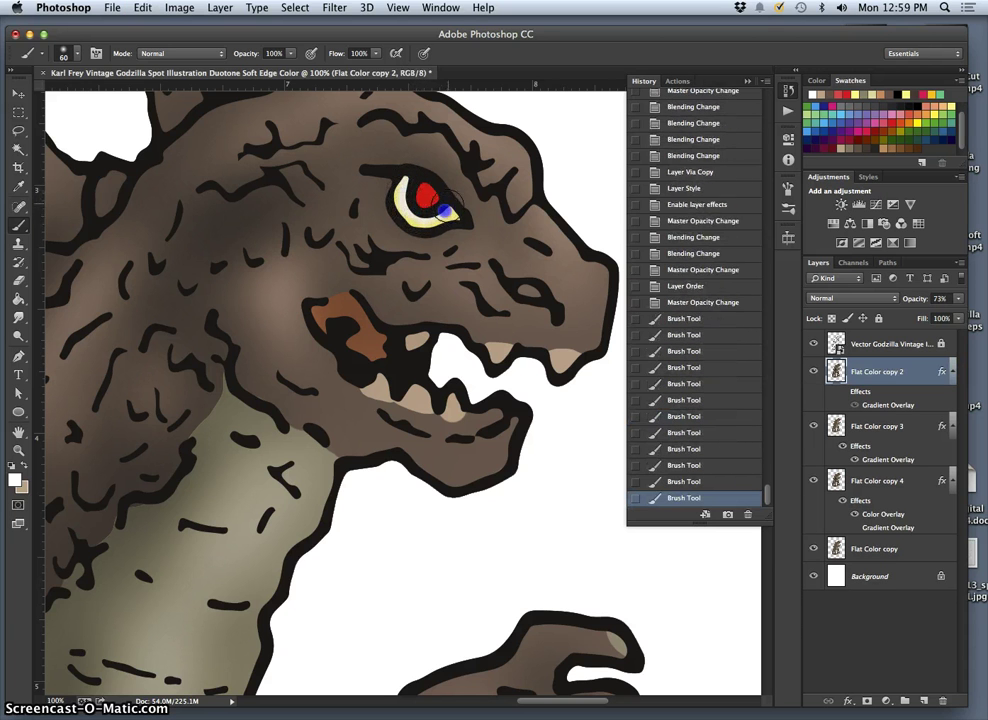
{"action": "left_click", "coordinate": [444, 209]}
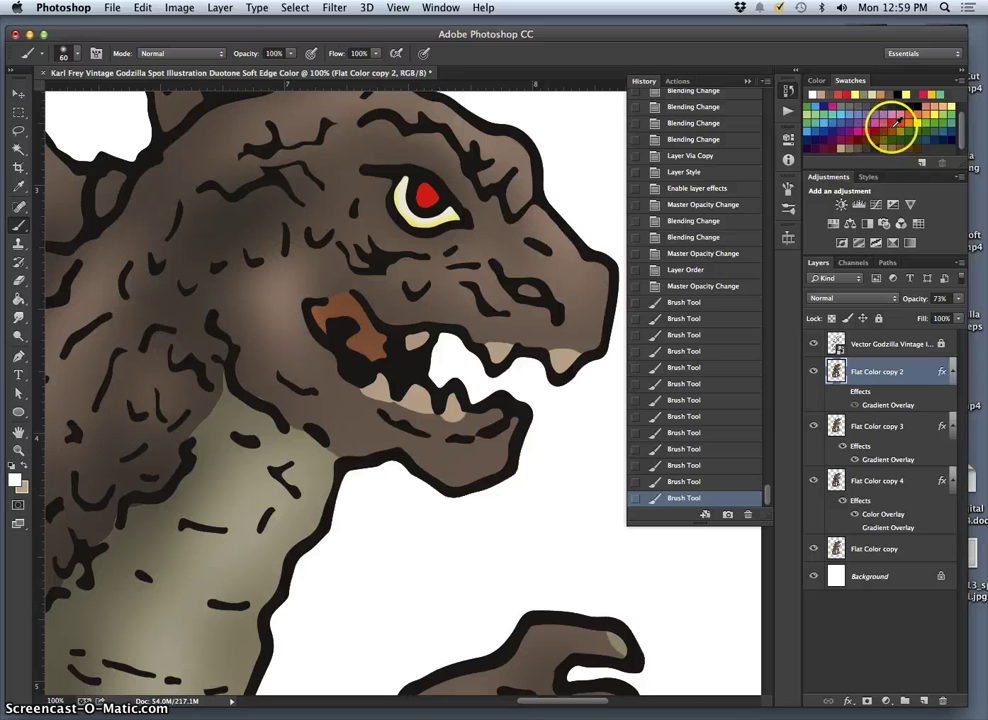
Choose a dark red swatch and shade the lower part of the bright red pupil with soft strokes
{"action": "left_click", "coordinate": [862, 135]}
{"action": "left_click", "coordinate": [428, 194]}
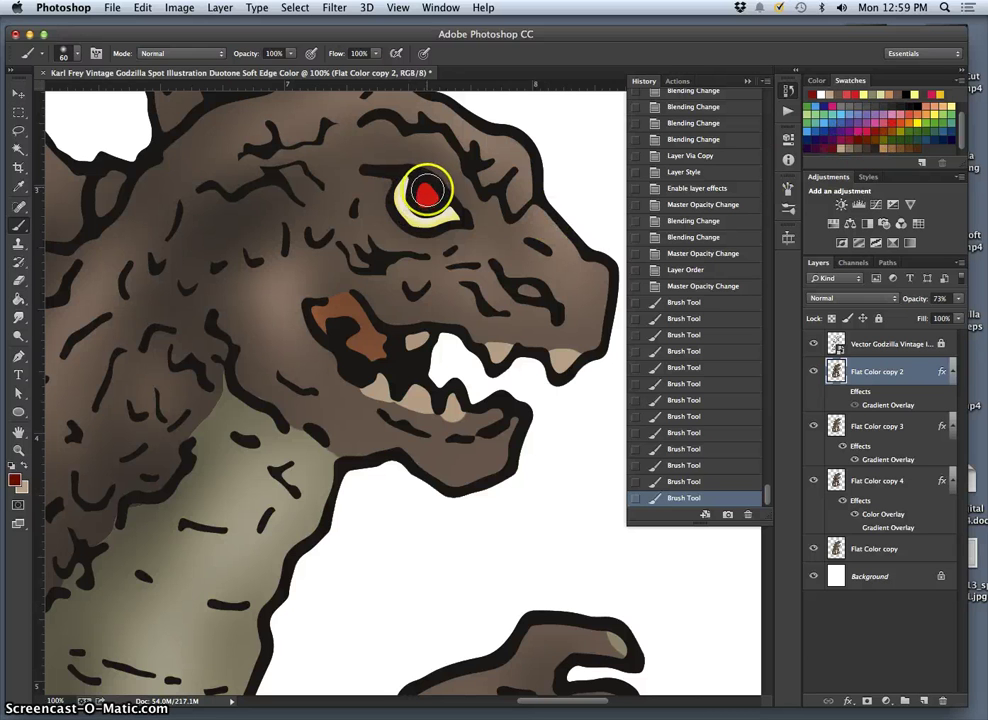
{"action": "left_click", "coordinate": [430, 194]}
{"action": "left_click", "coordinate": [430, 194]}
{"action": "left_click", "coordinate": [430, 194]}
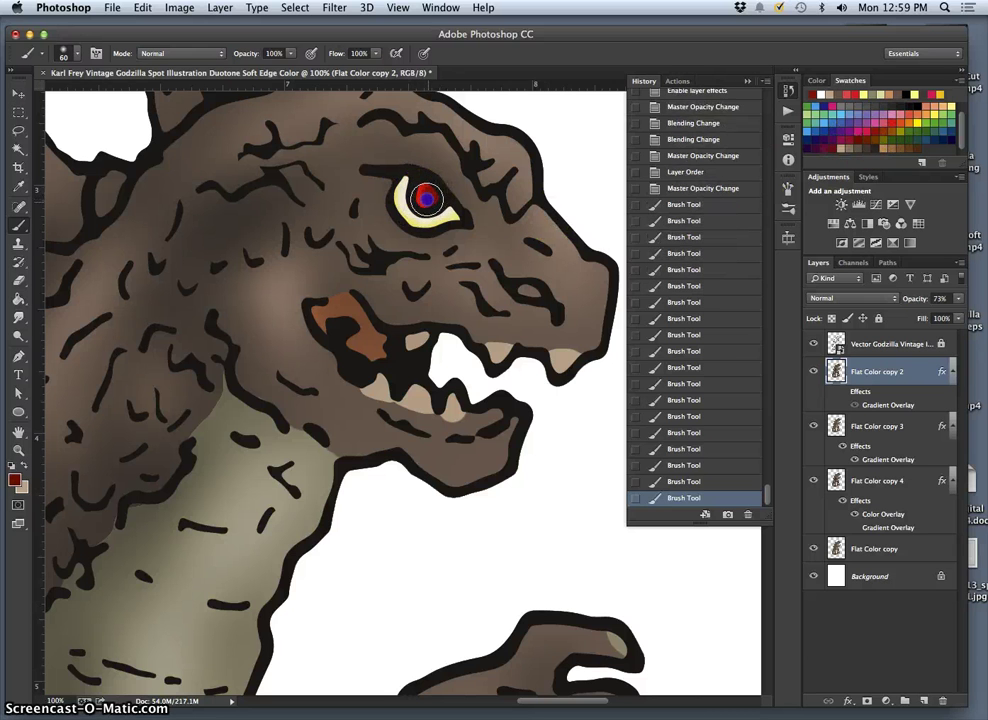
{"action": "left_click", "coordinate": [430, 195]}
{"action": "left_click", "coordinate": [429, 195]}
{"action": "left_click", "coordinate": [429, 195]}
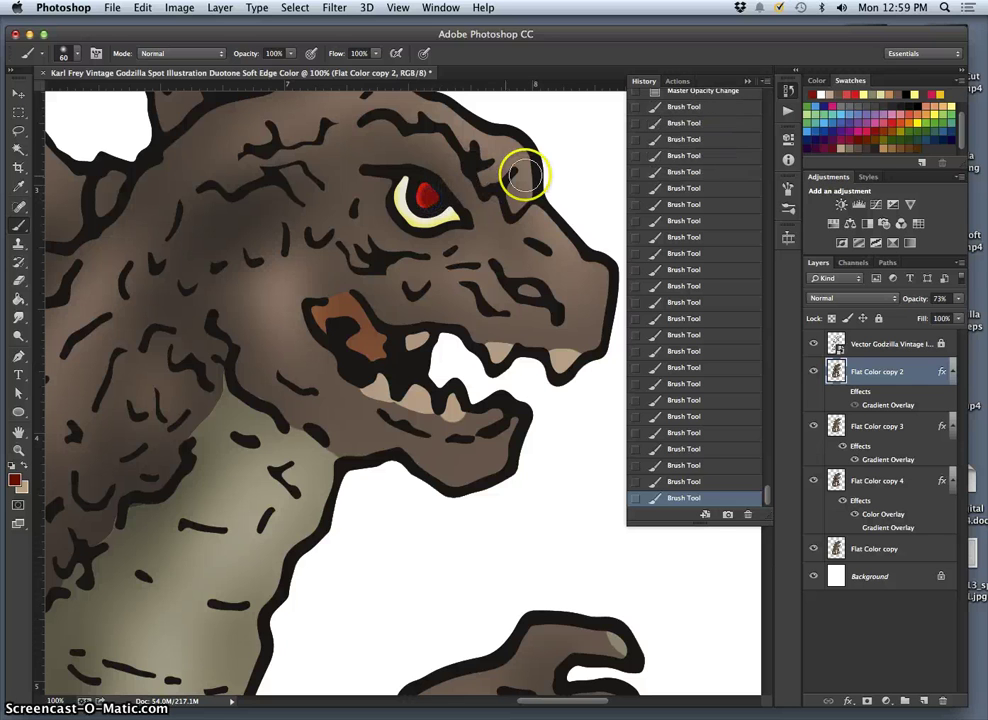
Blend the pupil shading with sampled bright and dark reds, lowering the brush opacity to 59%
{"action": "left_click", "coordinate": [423, 190]}
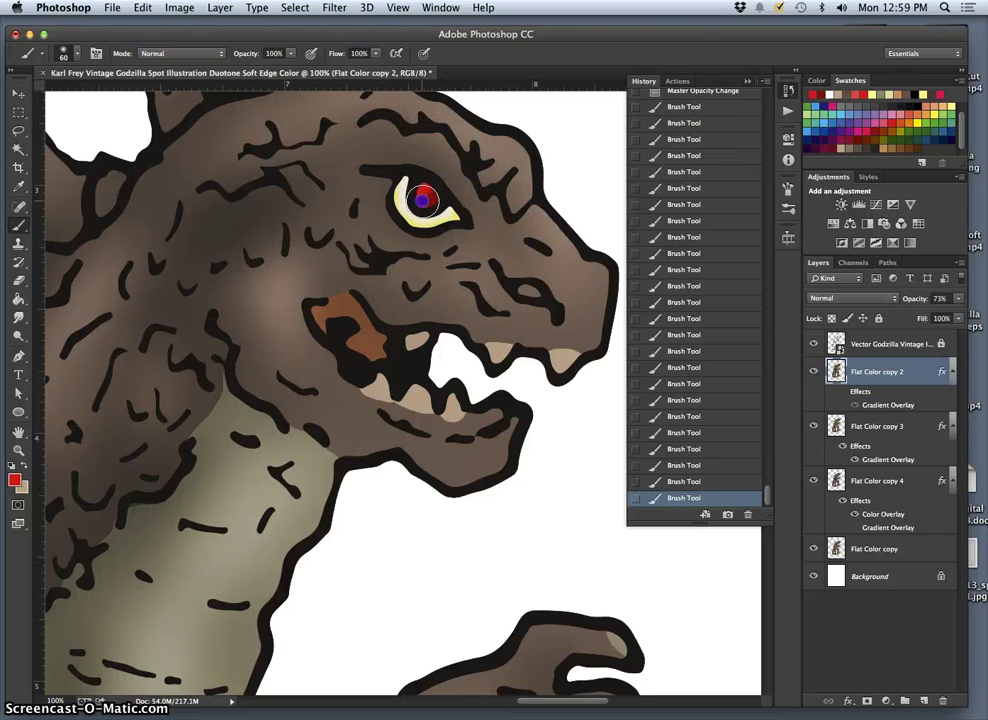
{"action": "left_click", "coordinate": [425, 194]}
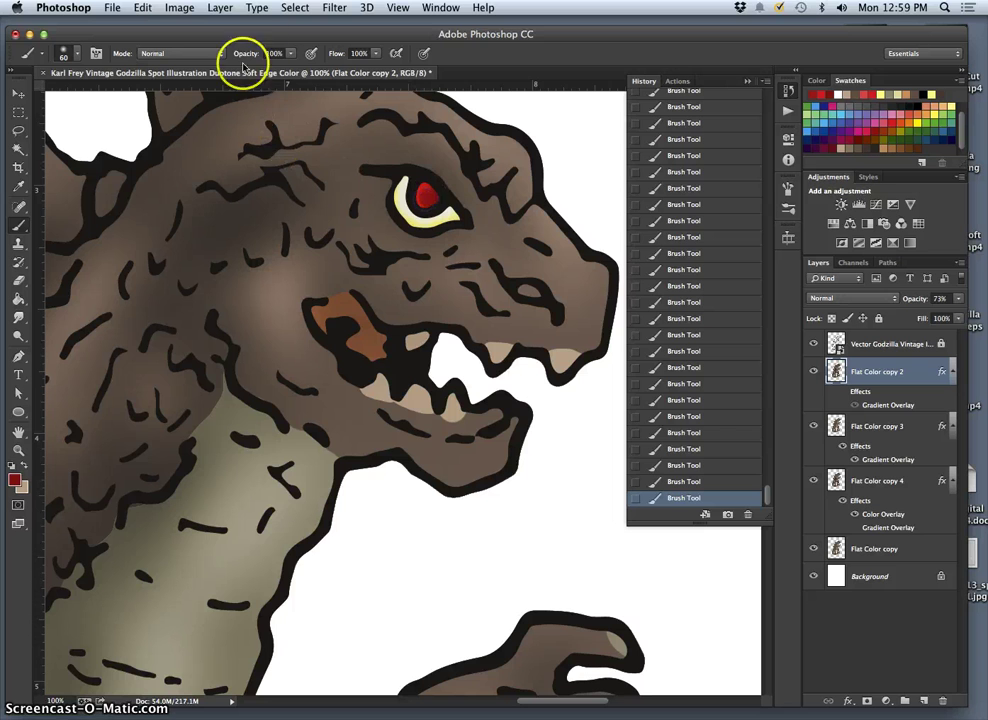
{"action": "left_click", "coordinate": [288, 53]}
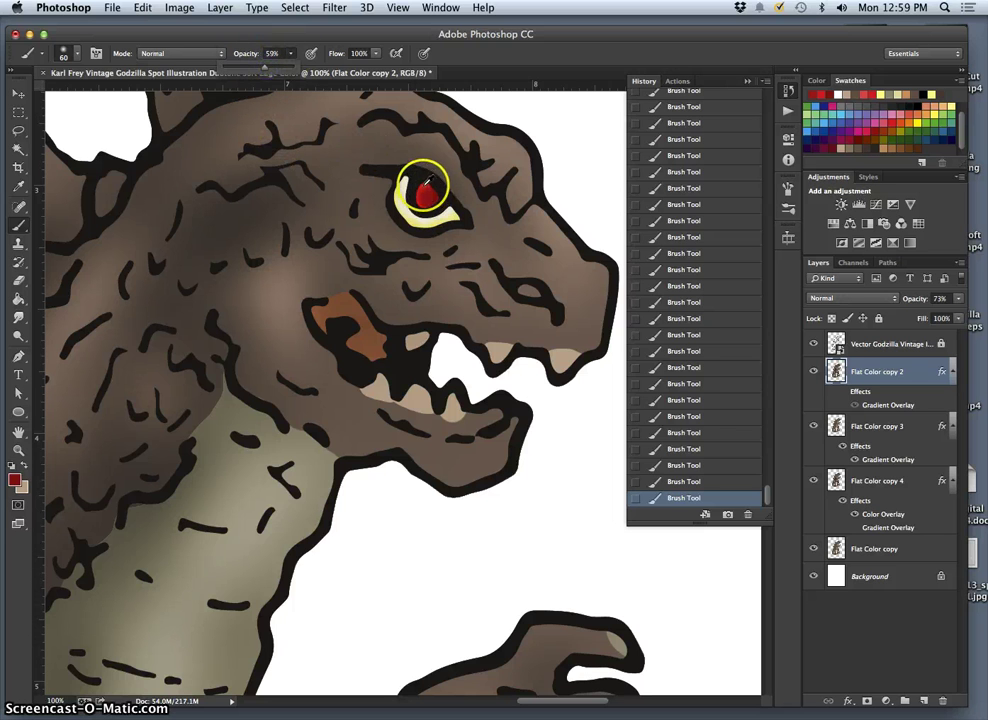
{"action": "left_click", "coordinate": [425, 186]}
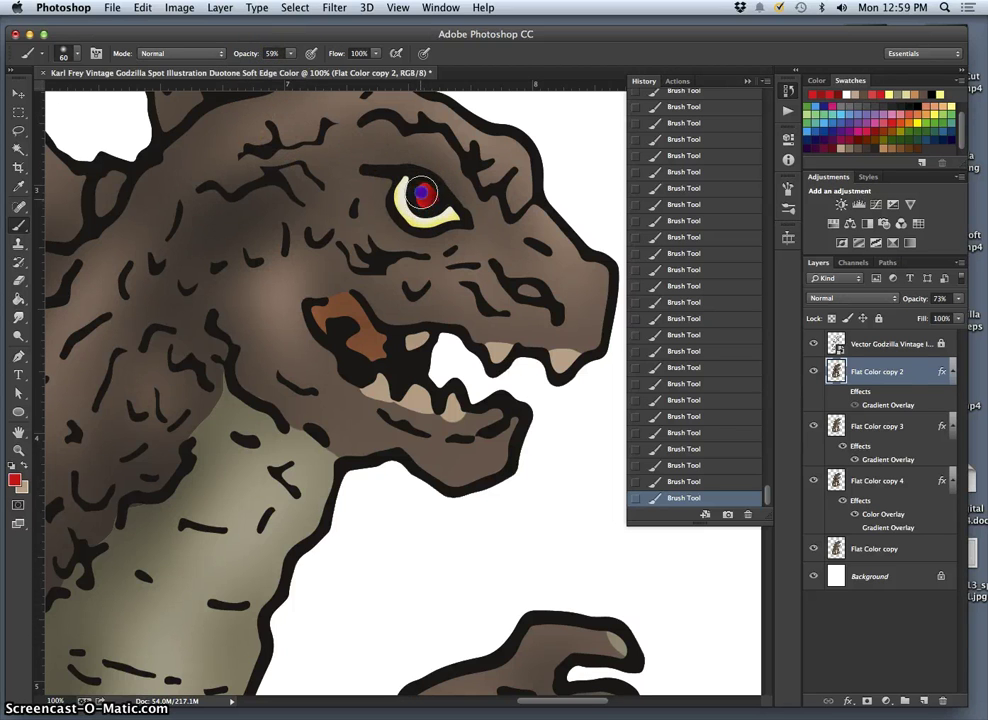
{"action": "left_click", "coordinate": [430, 196]}
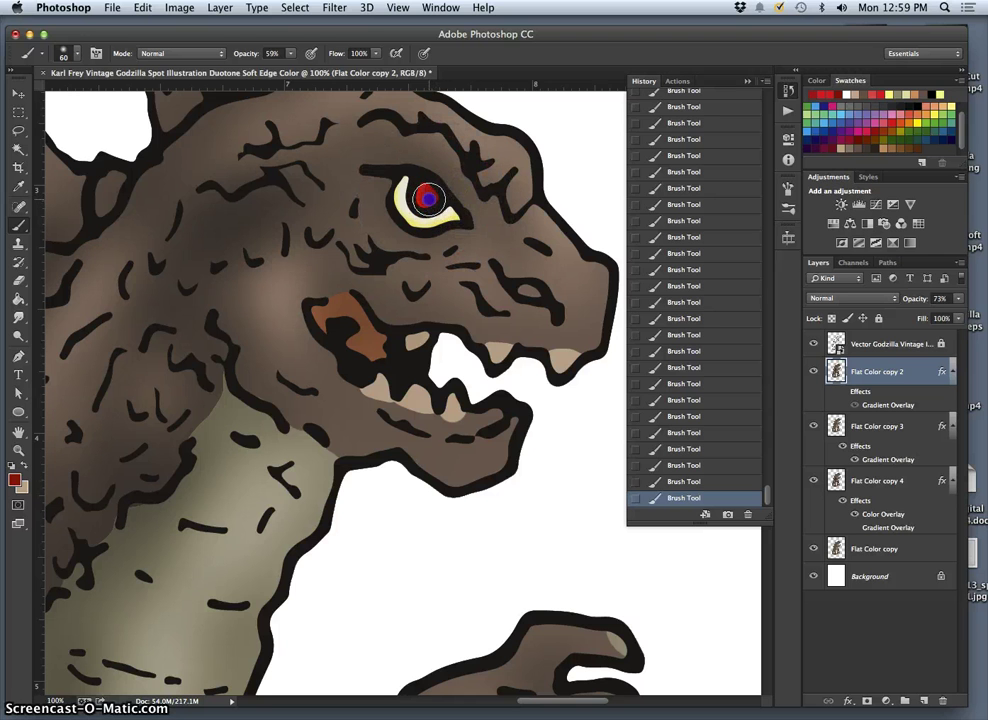
{"action": "left_click", "coordinate": [456, 205]}
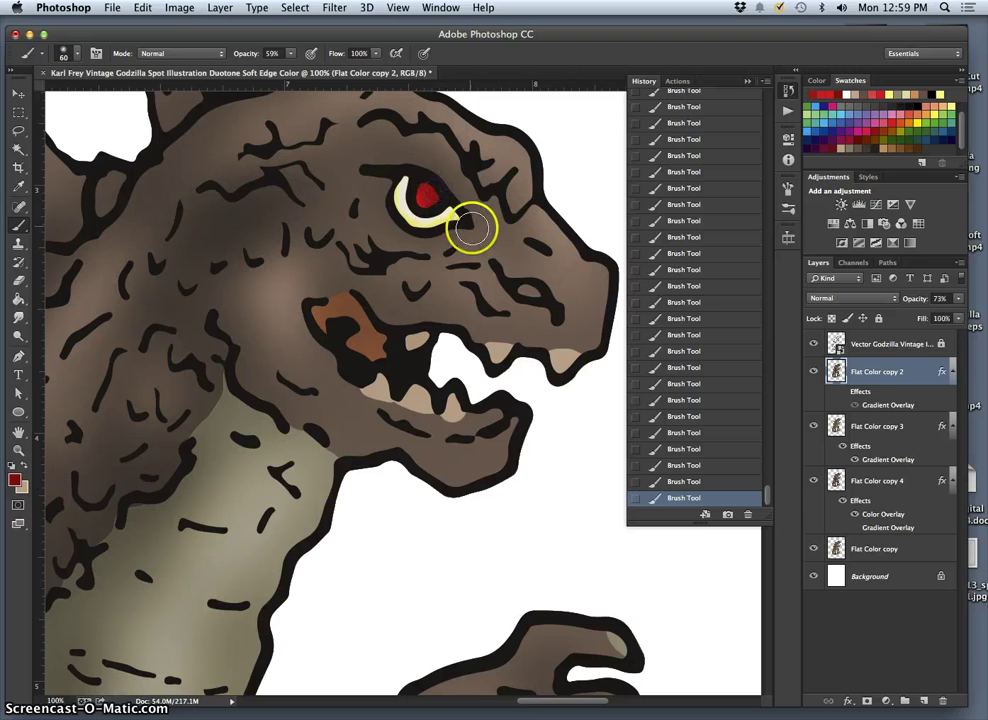
Paint dark red over the upper rear part of the orange mouth interior and undo the last two strokes
{"action": "left_click_drag", "start_coordinate": [368, 335], "coordinate": [342, 294]}
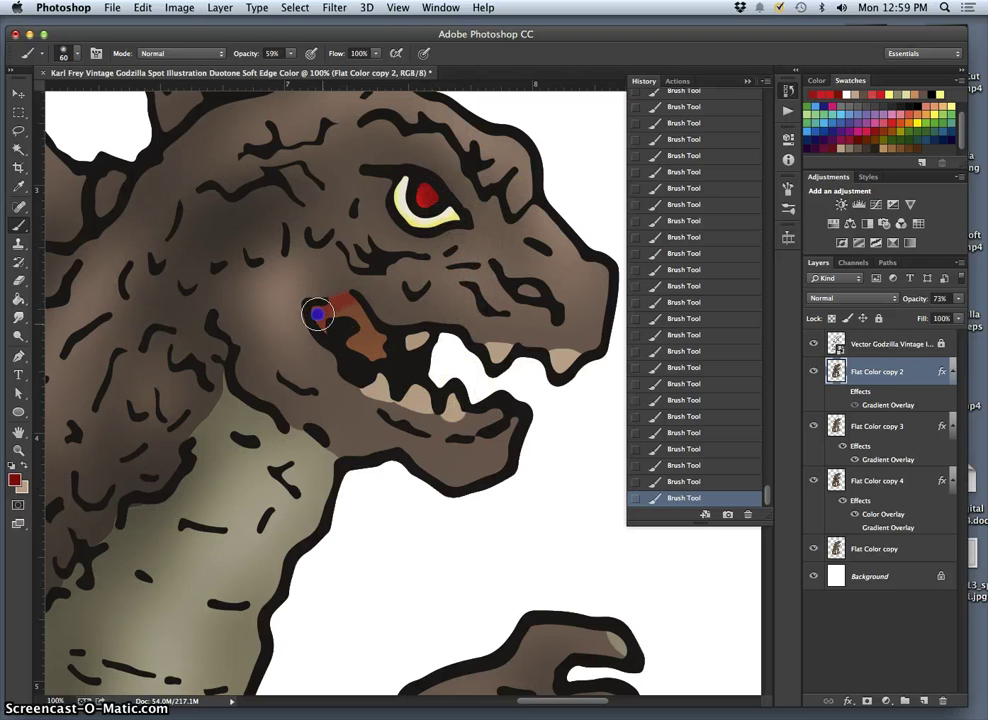
{"action": "left_click_drag", "start_coordinate": [336, 317], "coordinate": [346, 306]}
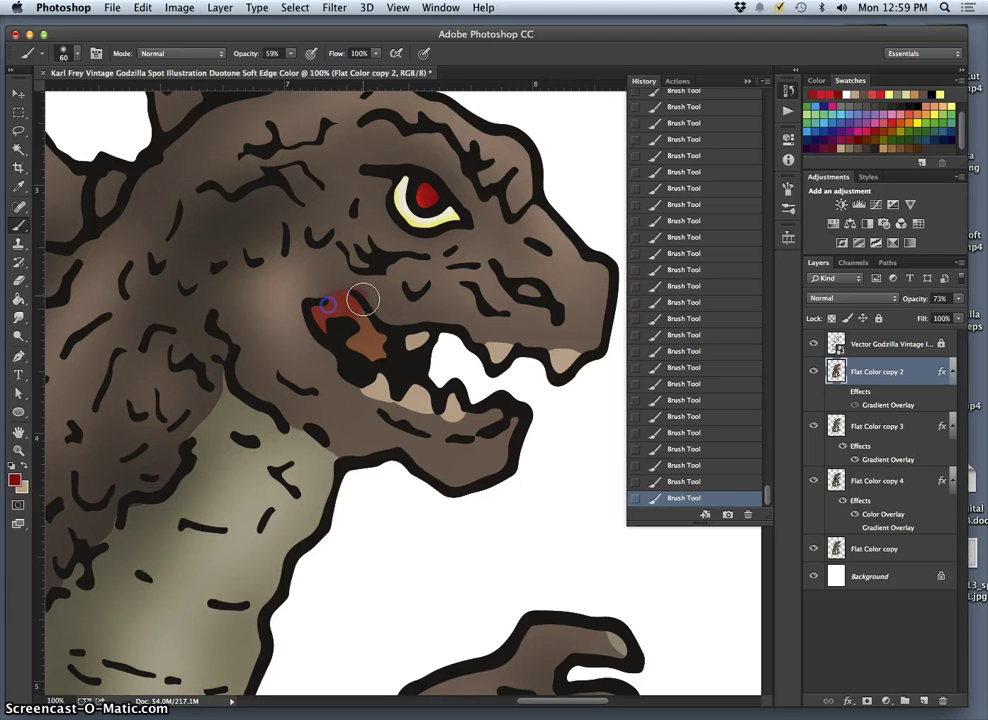
{"action": "left_click", "coordinate": [358, 302]}
{"action": "key", "text": "super+alt+z"}
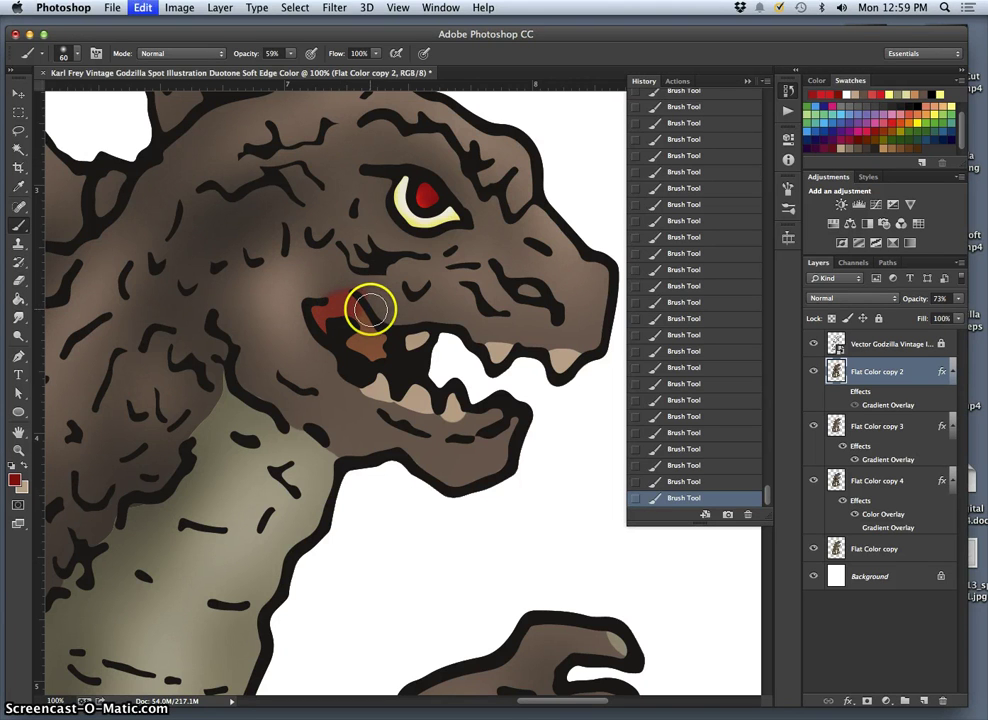
{"action": "key", "text": "super+alt+z"}
{"action": "left_click_drag", "start_coordinate": [369, 308], "coordinate": [333, 315]}
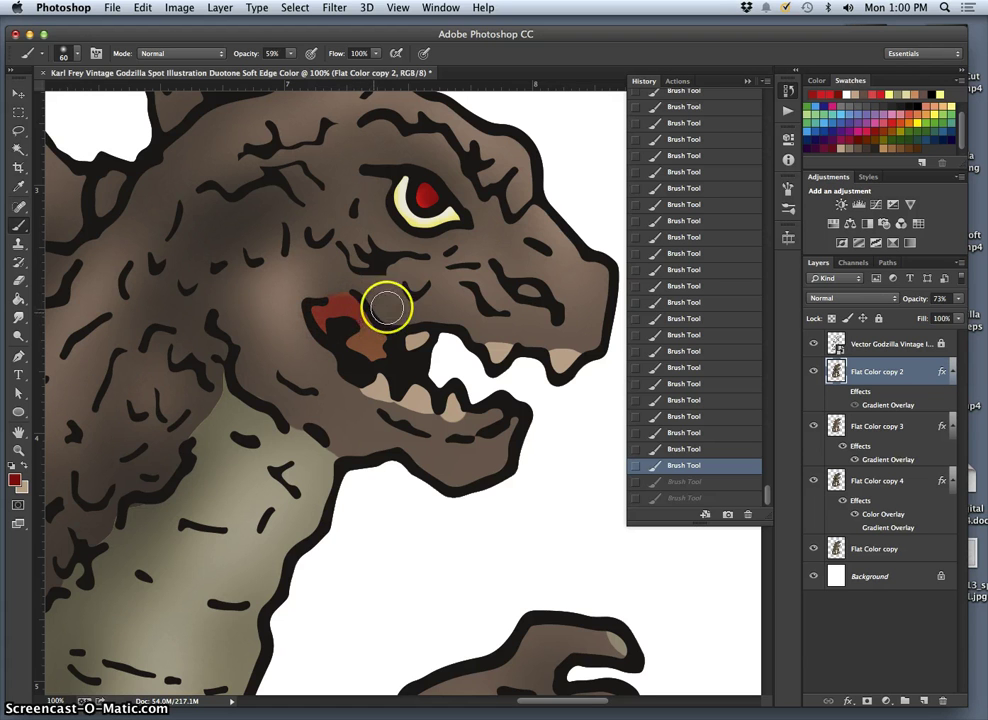
Darken the upper edge and rear corner of the mouth interior with soft black, and blend red over its lower part
{"action": "mouse_move", "coordinate": [374, 318]}
{"action": "left_mouse_down"}
{"action": "mouse_move", "coordinate": [393, 506]}
{"action": "mouse_move", "coordinate": [358, 307]}
{"action": "left_mouse_up"}
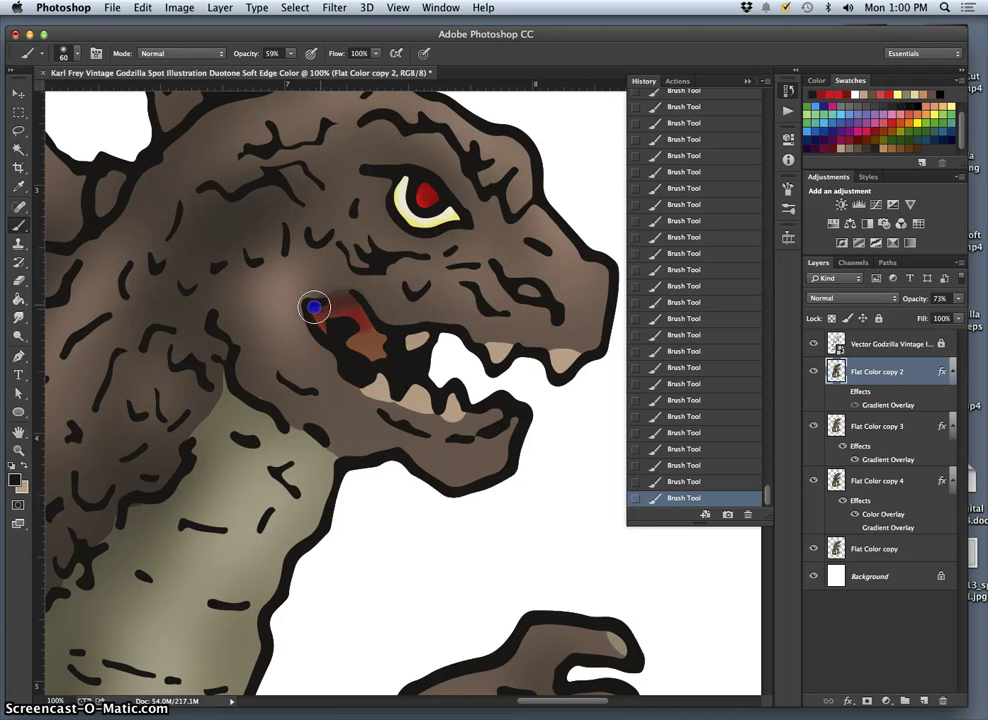
{"action": "mouse_move", "coordinate": [319, 326]}
{"action": "left_mouse_down"}
{"action": "mouse_move", "coordinate": [375, 327]}
{"action": "mouse_move", "coordinate": [380, 343]}
{"action": "mouse_move", "coordinate": [370, 323]}
{"action": "mouse_move", "coordinate": [350, 345]}
{"action": "mouse_move", "coordinate": [372, 339]}
{"action": "mouse_move", "coordinate": [378, 357]}
{"action": "mouse_move", "coordinate": [407, 344]}
{"action": "mouse_move", "coordinate": [369, 360]}
{"action": "mouse_move", "coordinate": [391, 353]}
{"action": "mouse_move", "coordinate": [394, 339]}
{"action": "mouse_move", "coordinate": [410, 357]}
{"action": "mouse_move", "coordinate": [358, 318]}
{"action": "mouse_move", "coordinate": [330, 349]}
{"action": "mouse_move", "coordinate": [339, 423]}
{"action": "mouse_move", "coordinate": [375, 359]}
{"action": "mouse_move", "coordinate": [321, 285]}
{"action": "left_mouse_up"}
{"action": "left_click", "coordinate": [363, 328], "text": "alt"}
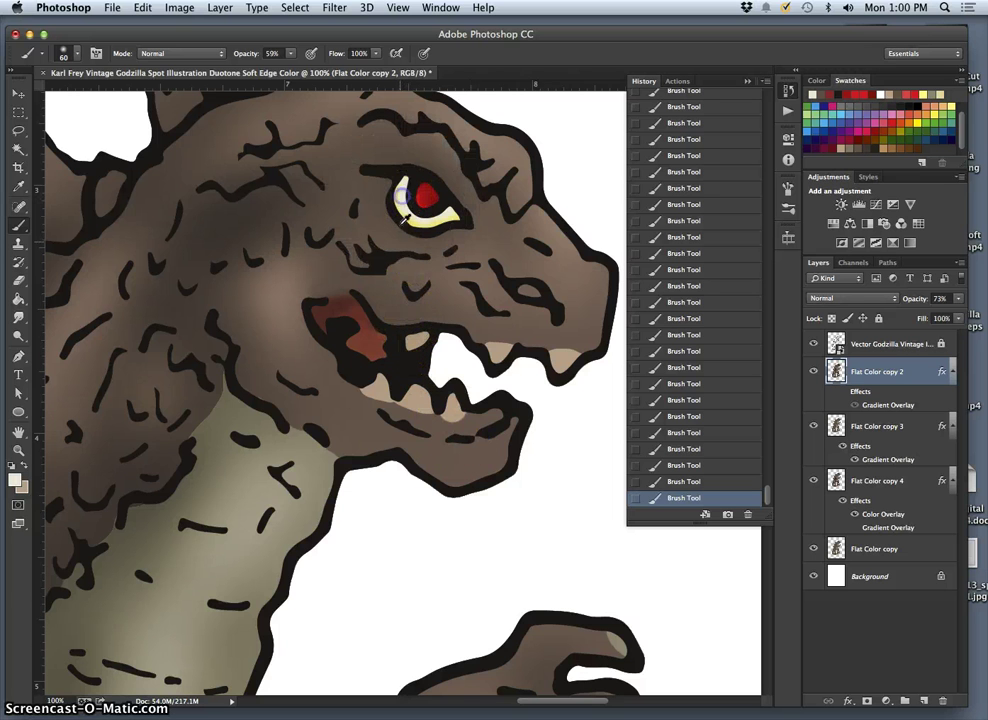
Paint soft off-white highlights on the upper and lower teeth
{"action": "left_click", "coordinate": [381, 384]}
{"action": "left_click_drag", "start_coordinate": [383, 395], "coordinate": [422, 404]}
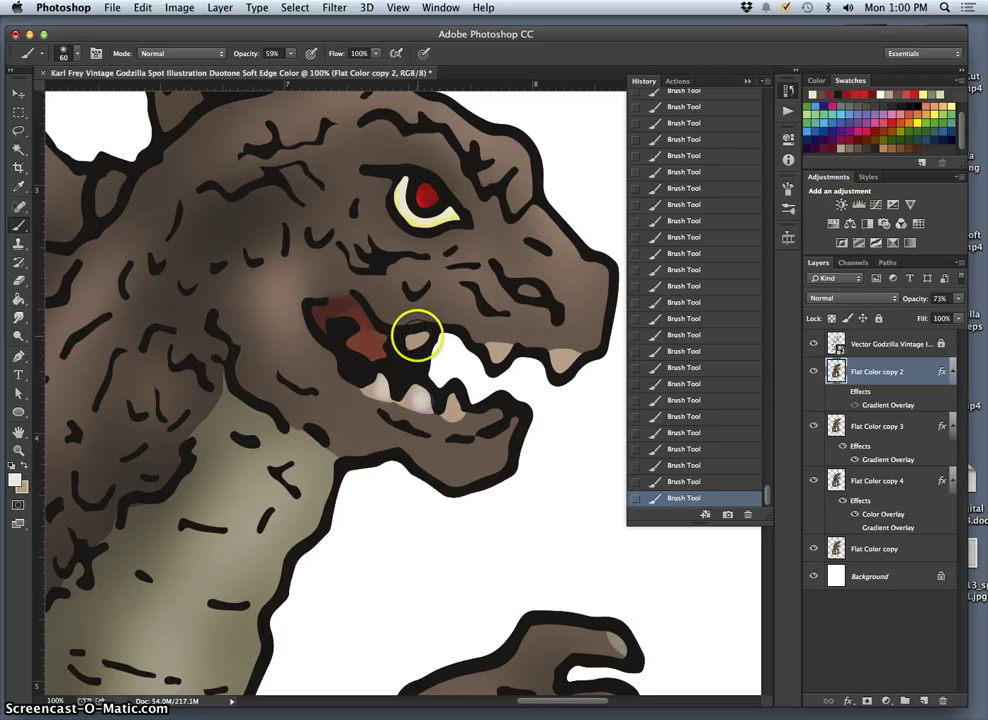
{"action": "left_click_drag", "start_coordinate": [418, 341], "coordinate": [420, 341]}
{"action": "left_click", "coordinate": [507, 349]}
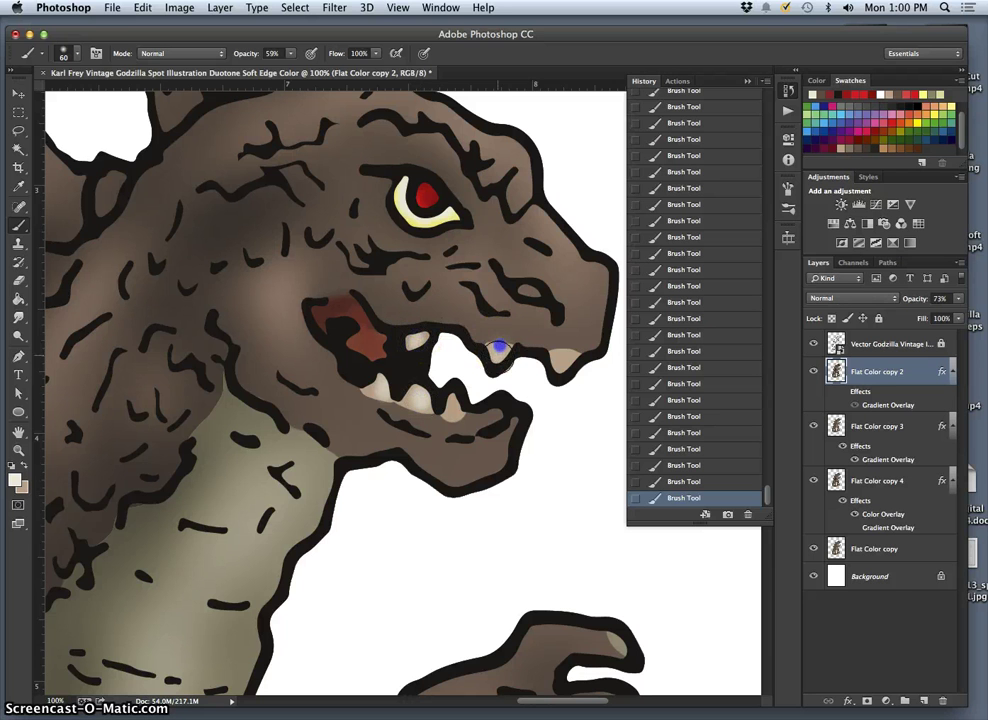
{"action": "left_click", "coordinate": [566, 355]}
{"action": "left_click", "coordinate": [452, 403]}
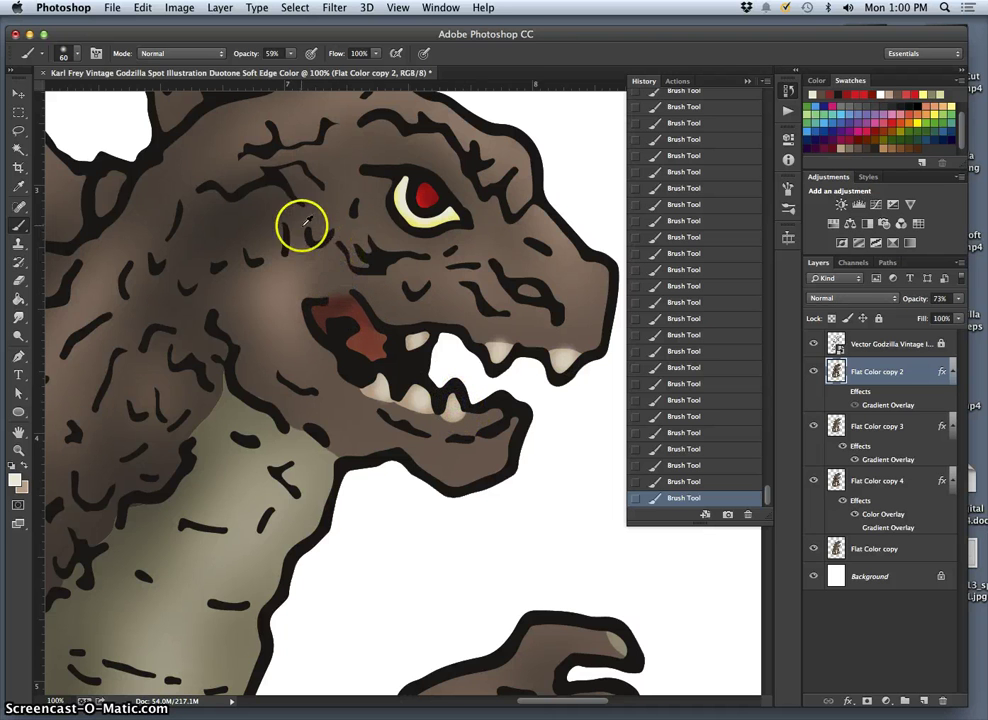
Sample black from the outline and paint soft shadows along the upper lip and the lower jaw beside the teeth
{"action": "left_click", "coordinate": [252, 184]}
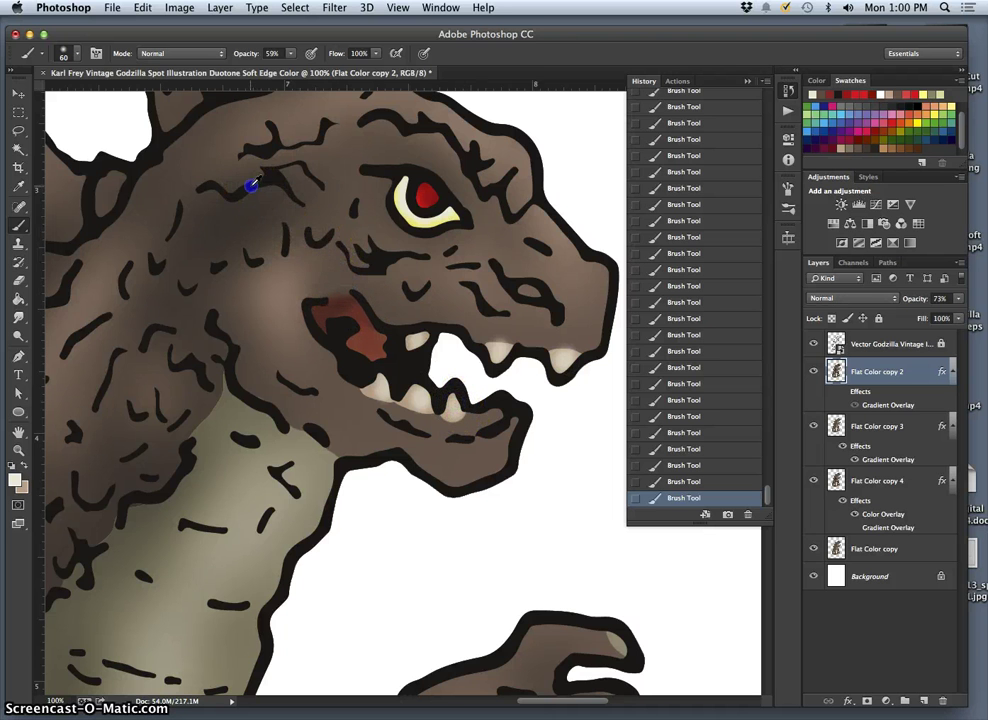
{"action": "left_click", "coordinate": [512, 346], "text": "alt"}
{"action": "left_click", "coordinate": [481, 342]}
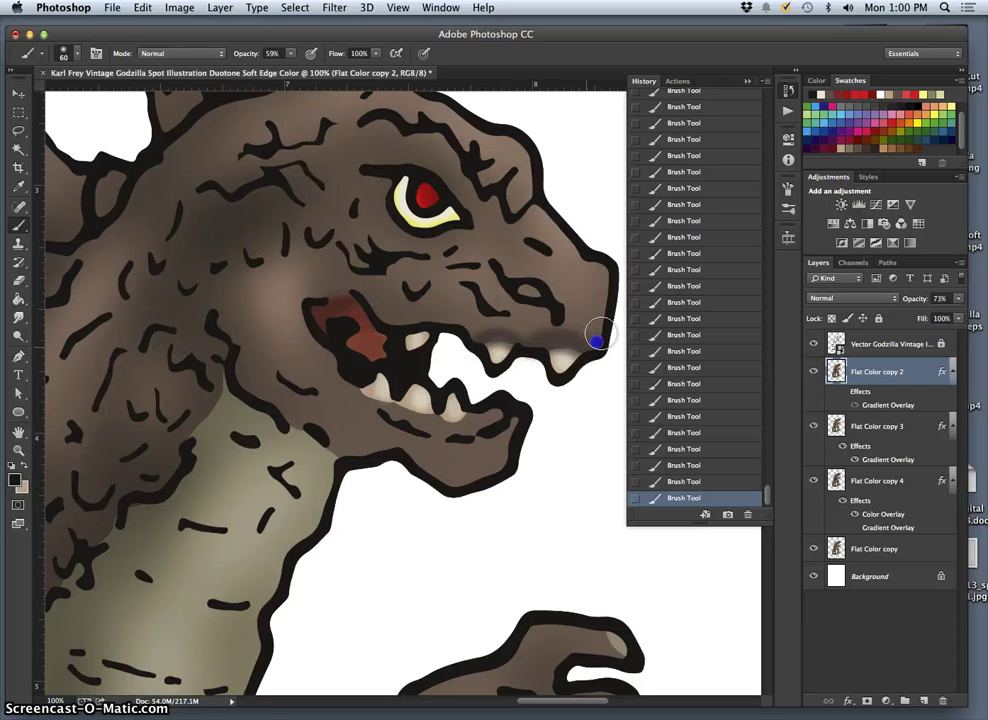
{"action": "left_click", "coordinate": [468, 420]}
{"action": "left_click_drag", "start_coordinate": [424, 421], "coordinate": [390, 414]}
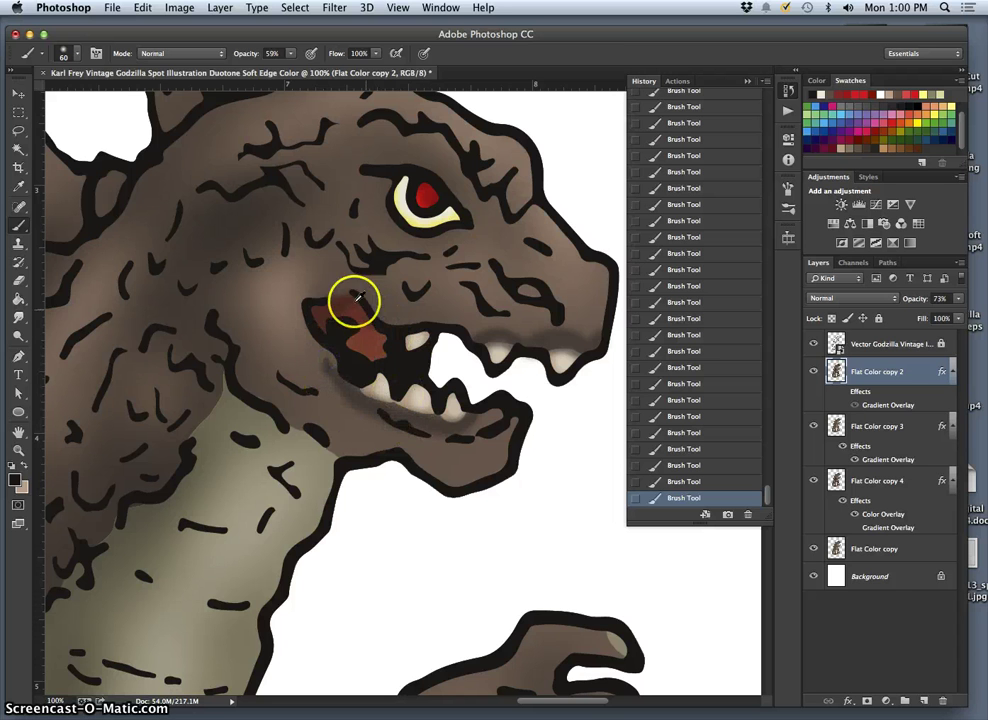
Try to tint the shadow along the upper lip with dark red sampled from the mouth interior
{"action": "left_click", "coordinate": [337, 295], "text": "alt"}
{"action": "left_click_drag", "start_coordinate": [446, 328], "coordinate": [478, 337]}
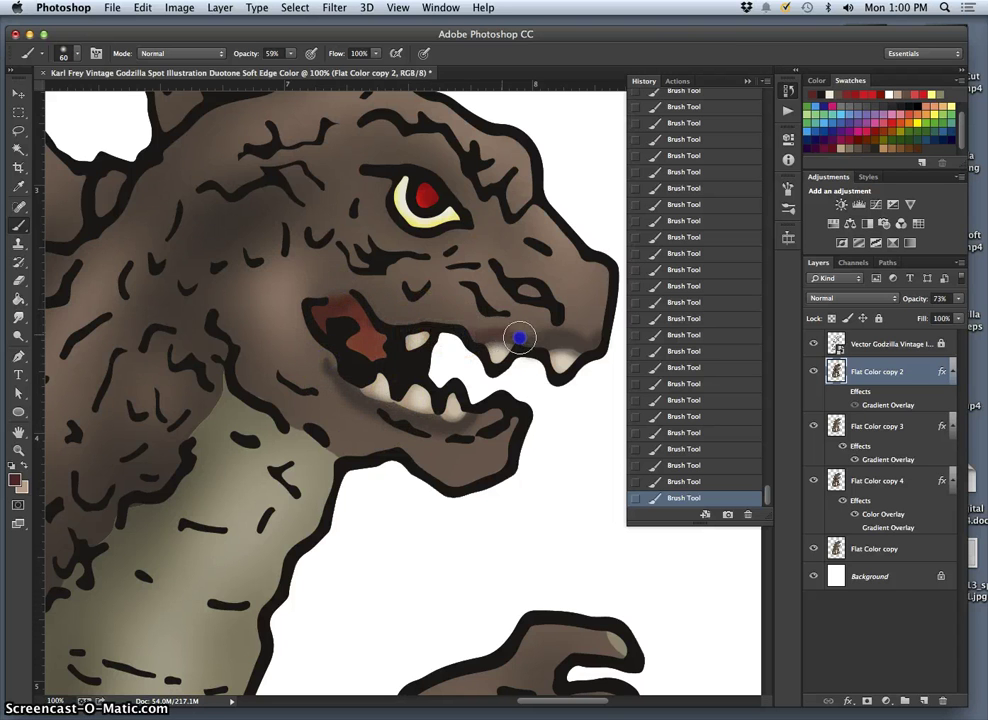
{"action": "left_click_drag", "start_coordinate": [553, 338], "coordinate": [617, 331]}
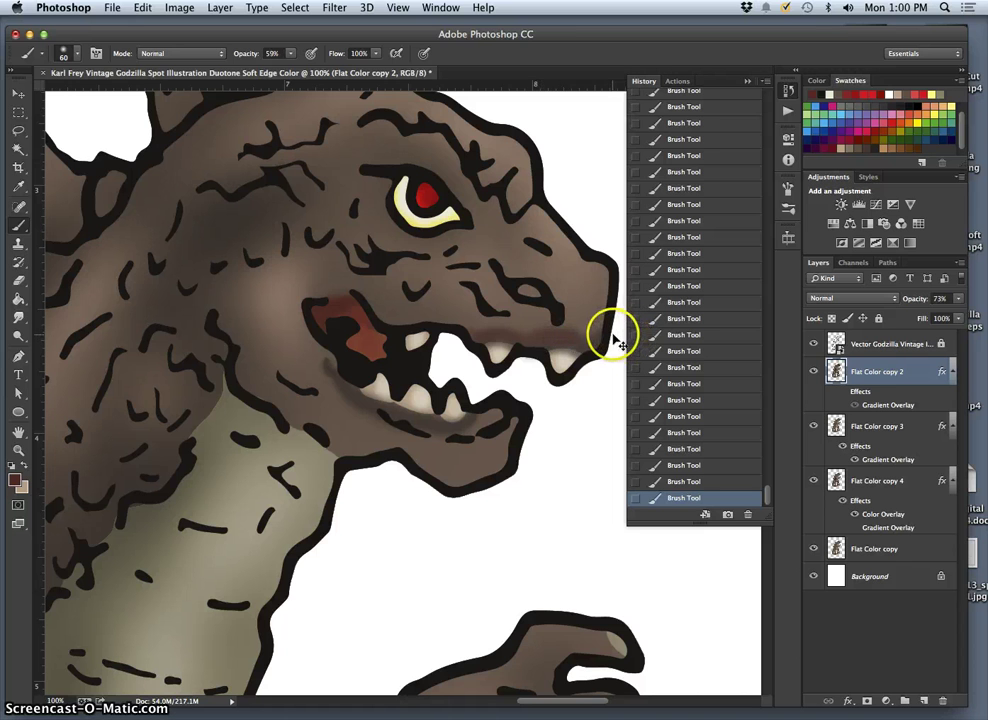
{"action": "key", "text": "super+z"}
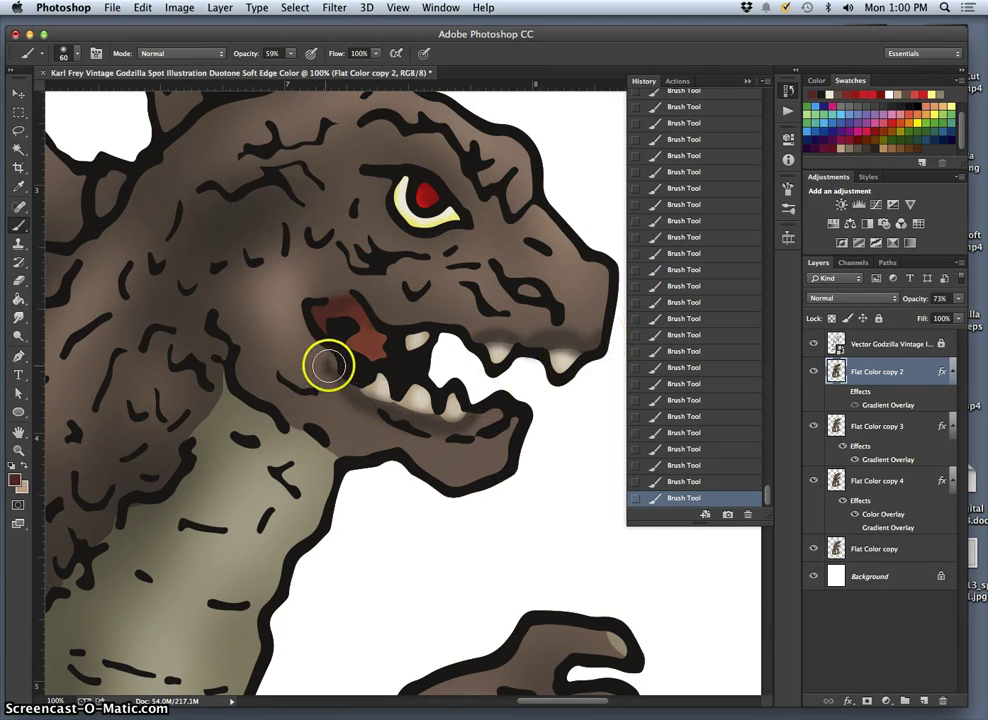
Blend dark brown shading around the rear corner of the mouth and along the upper lip
{"action": "mouse_move", "coordinate": [327, 361]}
{"action": "left_mouse_down"}
{"action": "mouse_move", "coordinate": [321, 350]}
{"action": "mouse_move", "coordinate": [331, 348]}
{"action": "mouse_move", "coordinate": [332, 373]}
{"action": "left_mouse_up"}
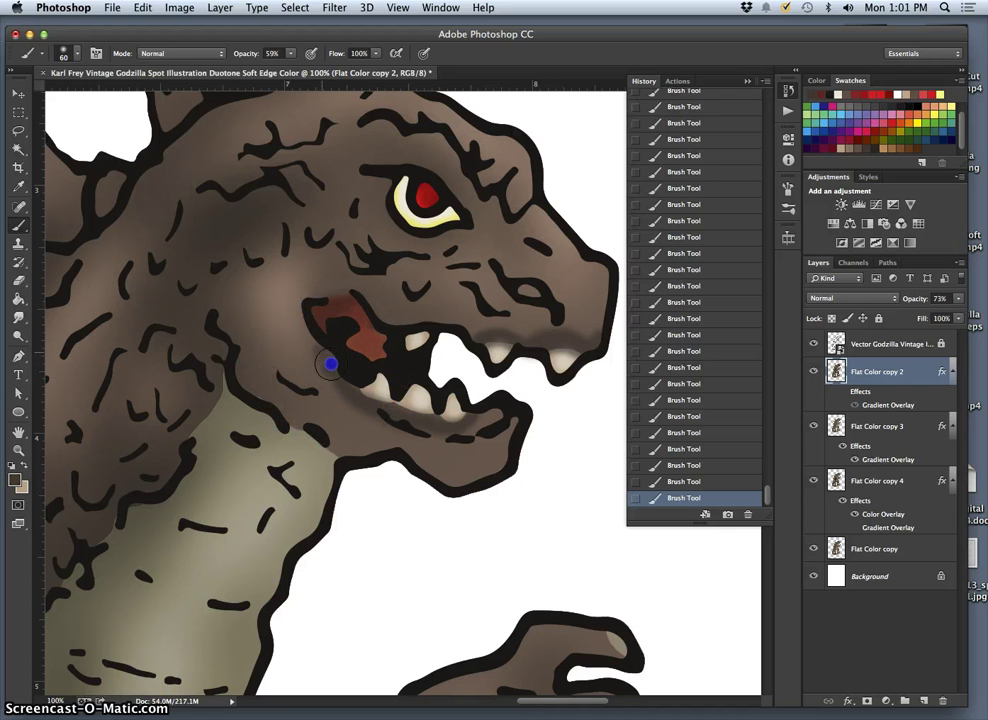
{"action": "left_click_drag", "start_coordinate": [304, 316], "coordinate": [306, 318]}
{"action": "left_click", "coordinate": [472, 328]}
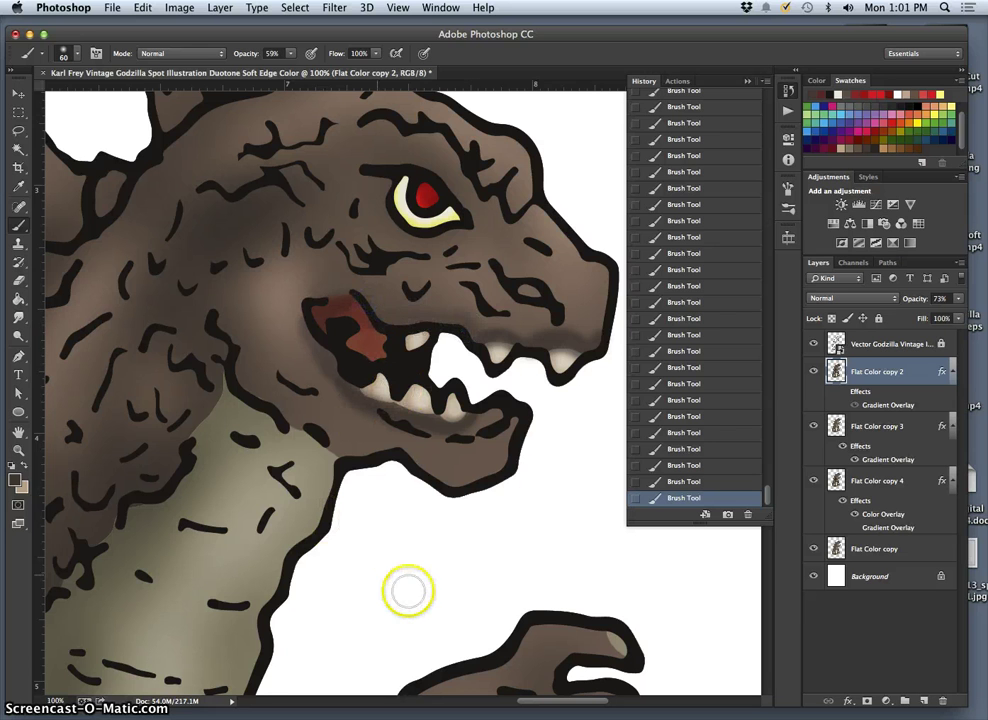
Paint soft dark shading on the skin around the eye, and tint the nostril with dark red sampled from the mouth
{"action": "left_click", "coordinate": [373, 185]}
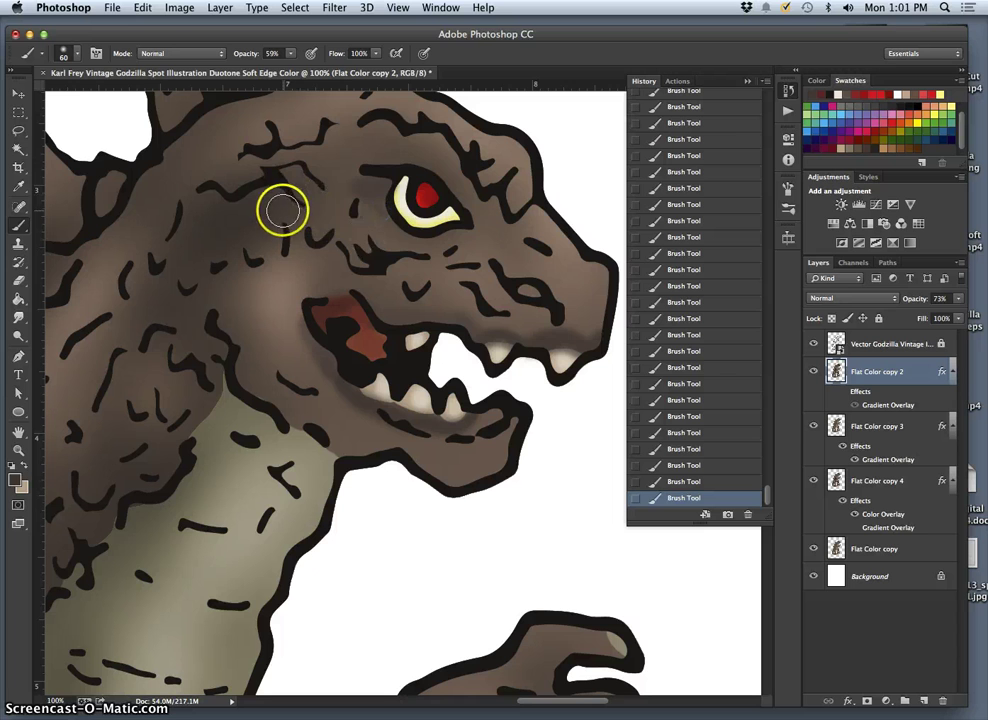
{"action": "left_click", "coordinate": [394, 172]}
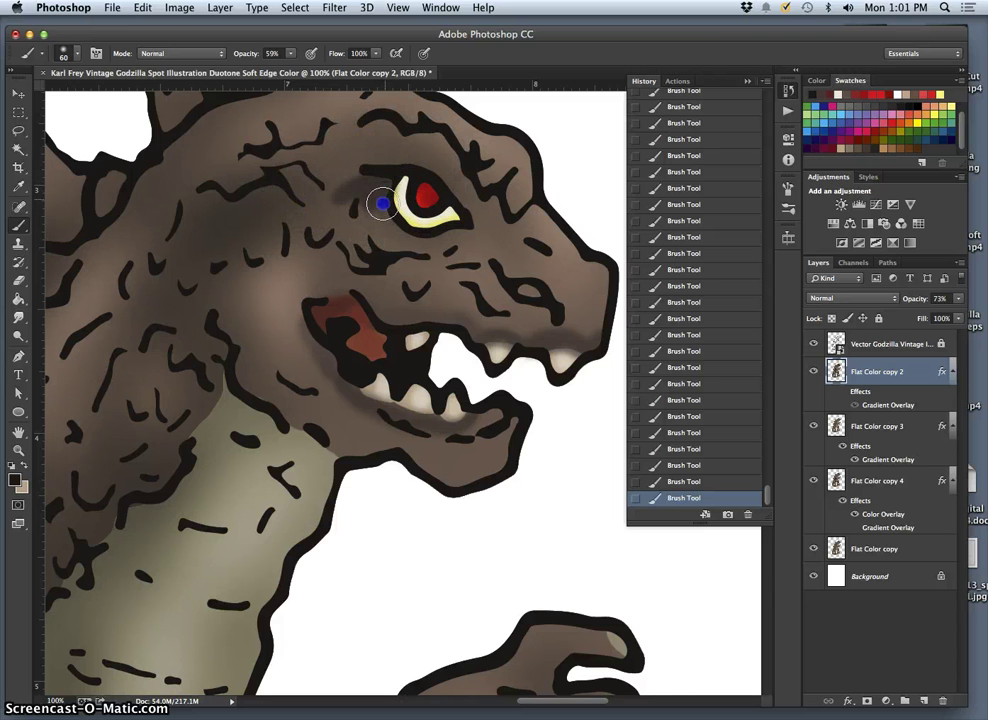
{"action": "left_click", "coordinate": [363, 206]}
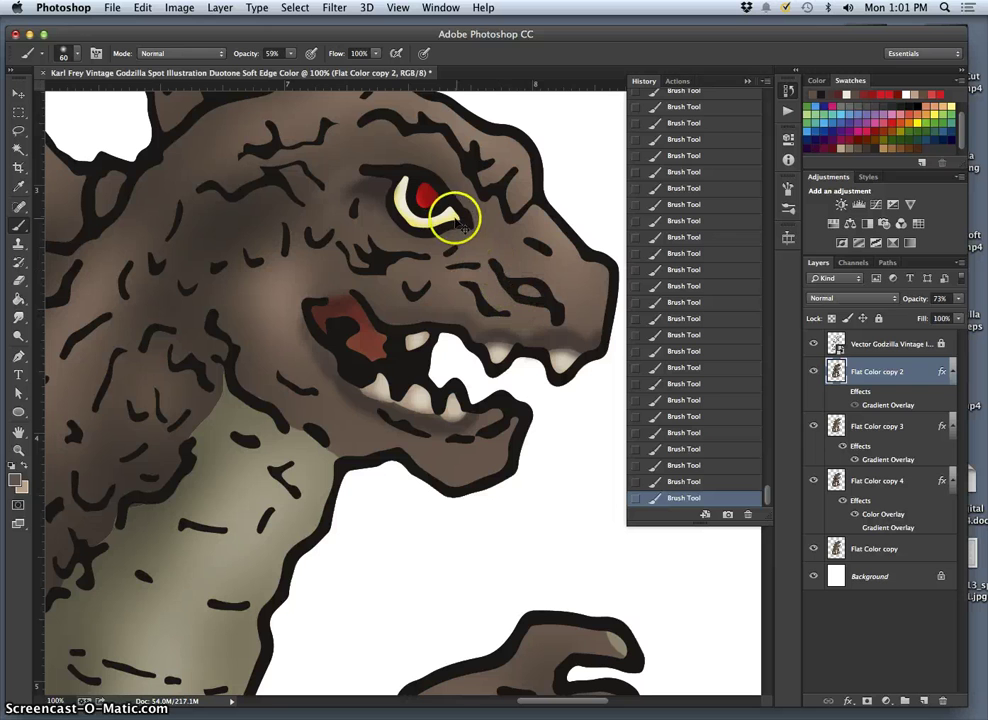
{"action": "left_click", "coordinate": [374, 325]}
{"action": "left_click", "coordinate": [534, 294]}
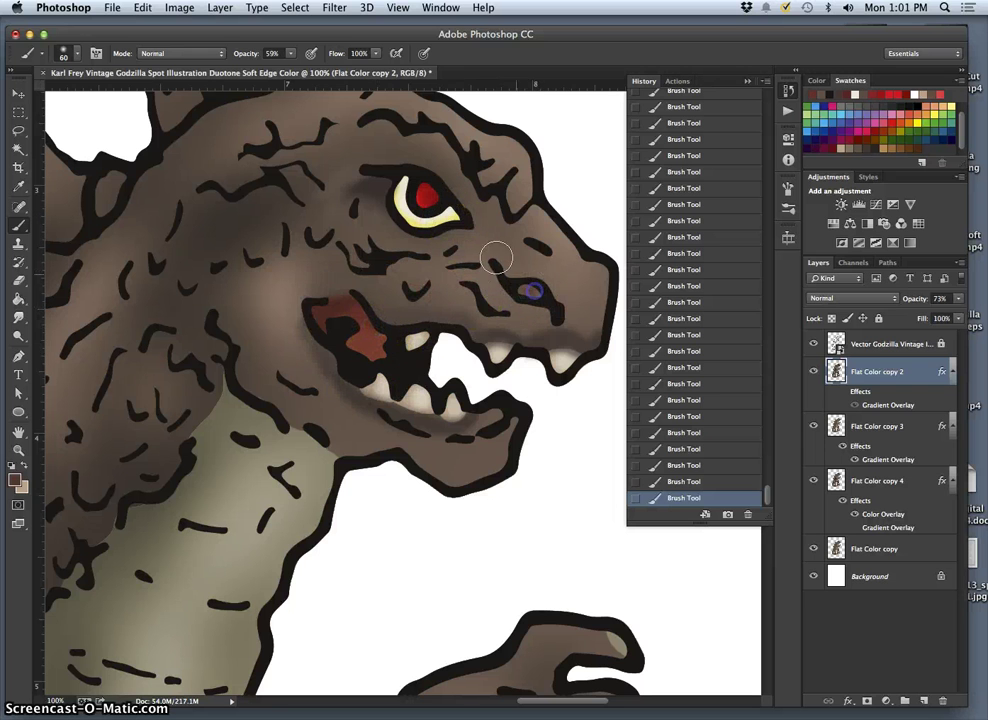
Paint the nostril with red sampled from the iris and darken it with black sampled from the outline
{"action": "left_click", "coordinate": [422, 193], "text": "alt"}
{"action": "left_click", "coordinate": [527, 290]}
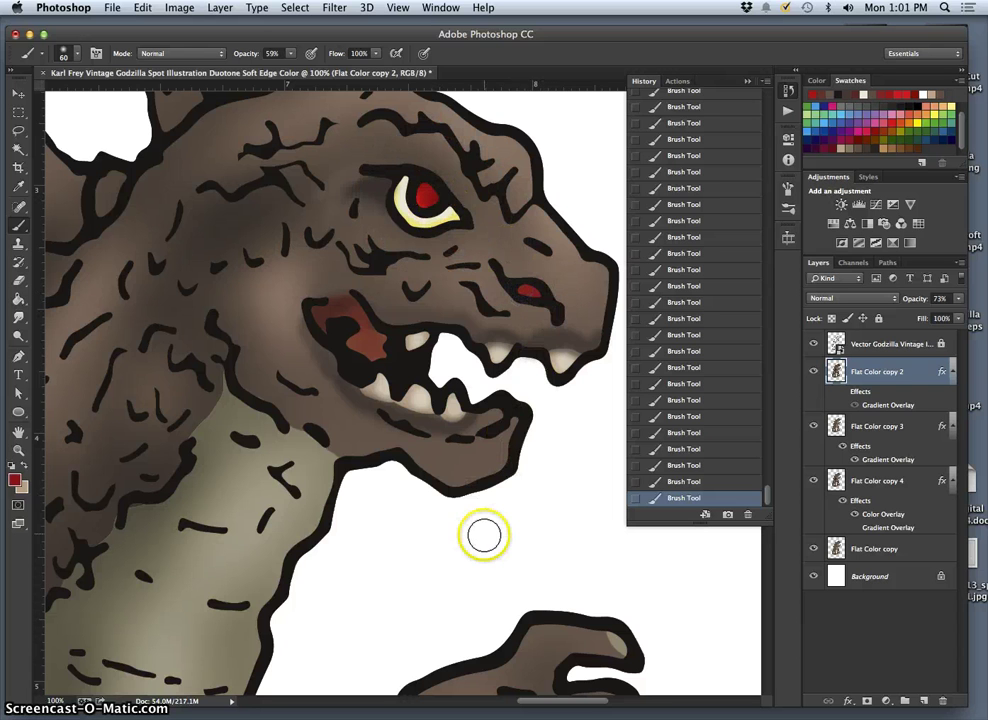
{"action": "left_click", "coordinate": [478, 292], "text": "alt"}
{"action": "left_click", "coordinate": [534, 294]}
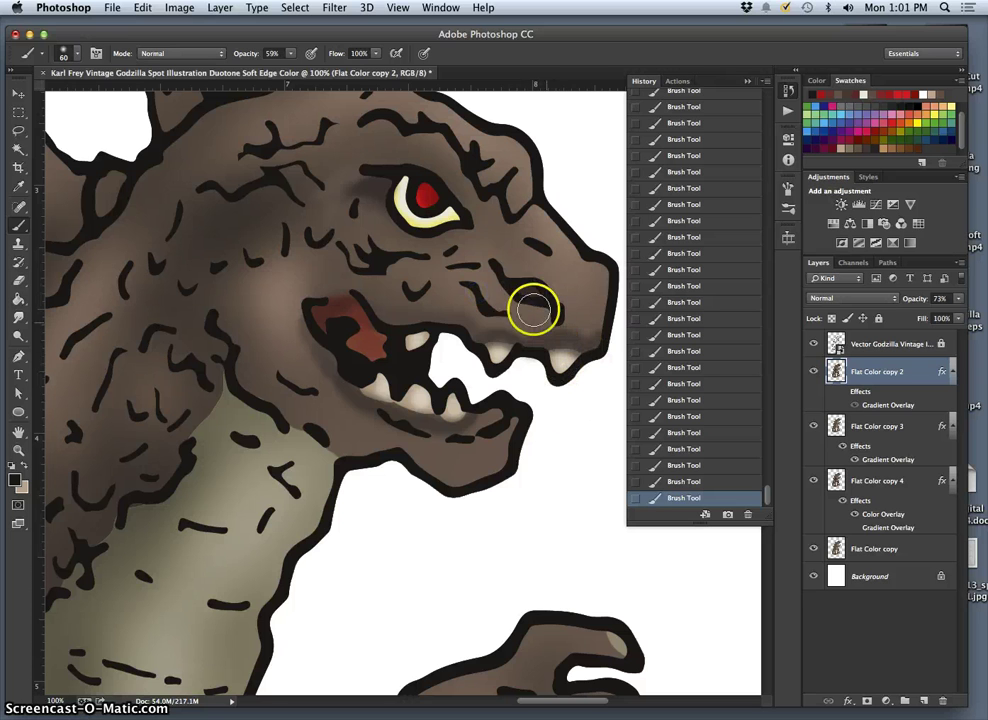
{"action": "left_click", "coordinate": [427, 193], "text": "alt"}
{"action": "left_click", "coordinate": [528, 286]}
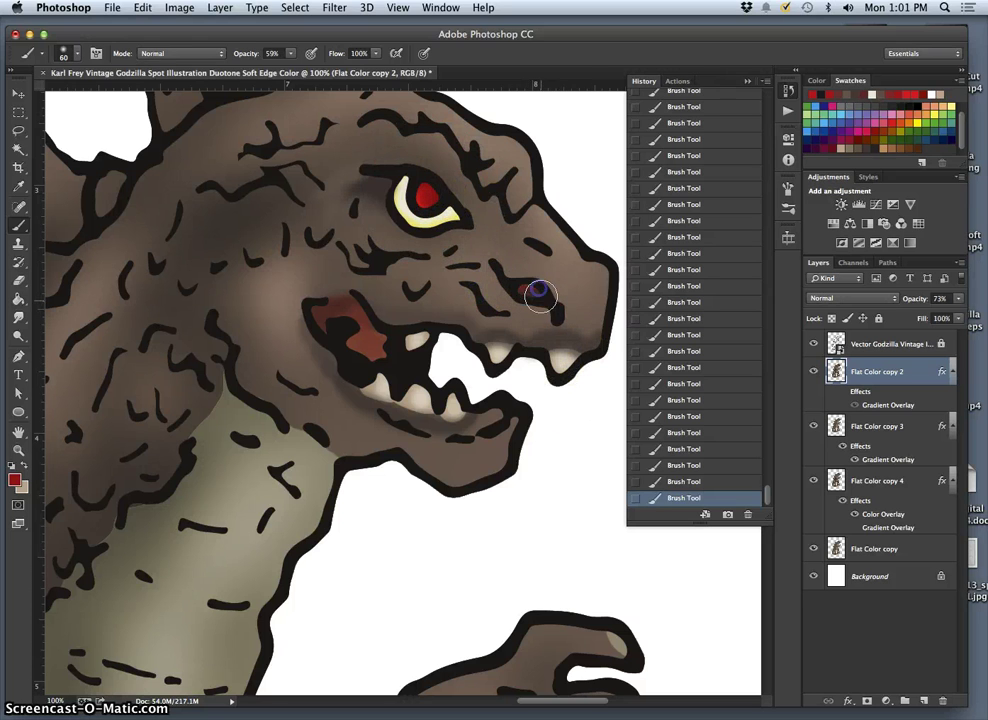
Hide the white Background layer and the vector outline layer so only the coloured layers show
{"action": "key", "text": "super+minus"}
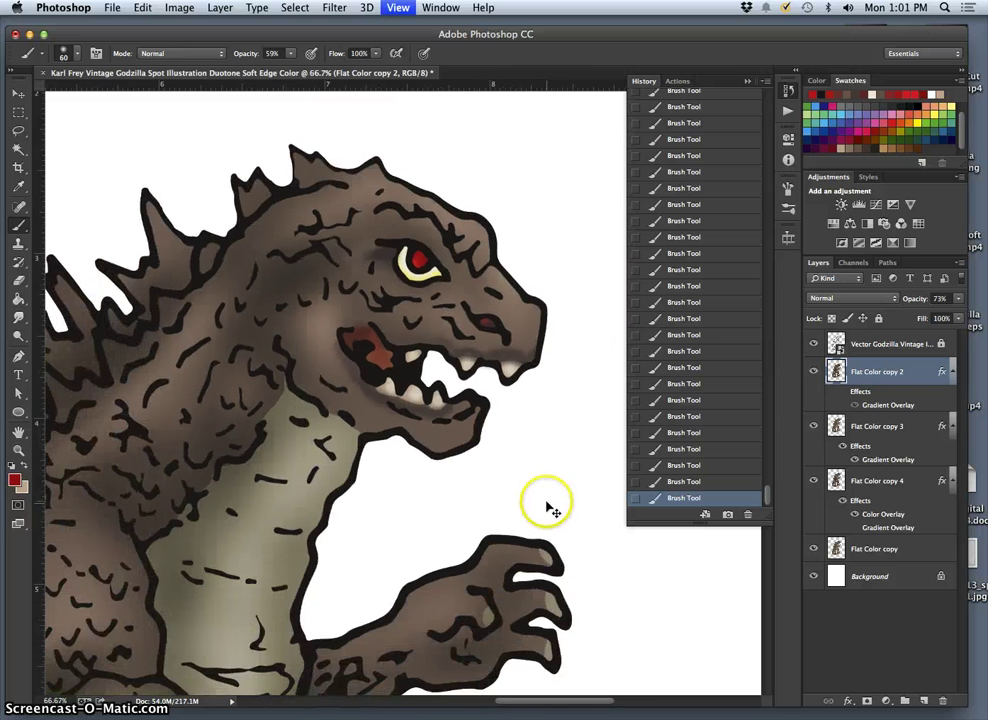
{"action": "key", "text": "super+minus"}
{"action": "key", "text": "super+minus"}
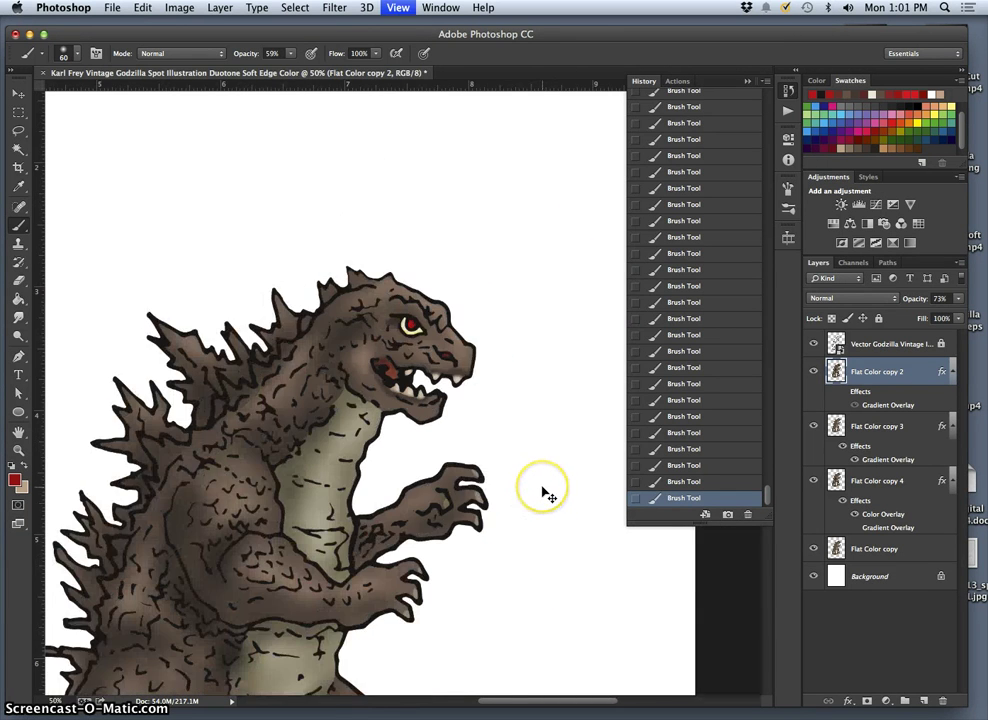
{"action": "key", "text": "super+minus"}
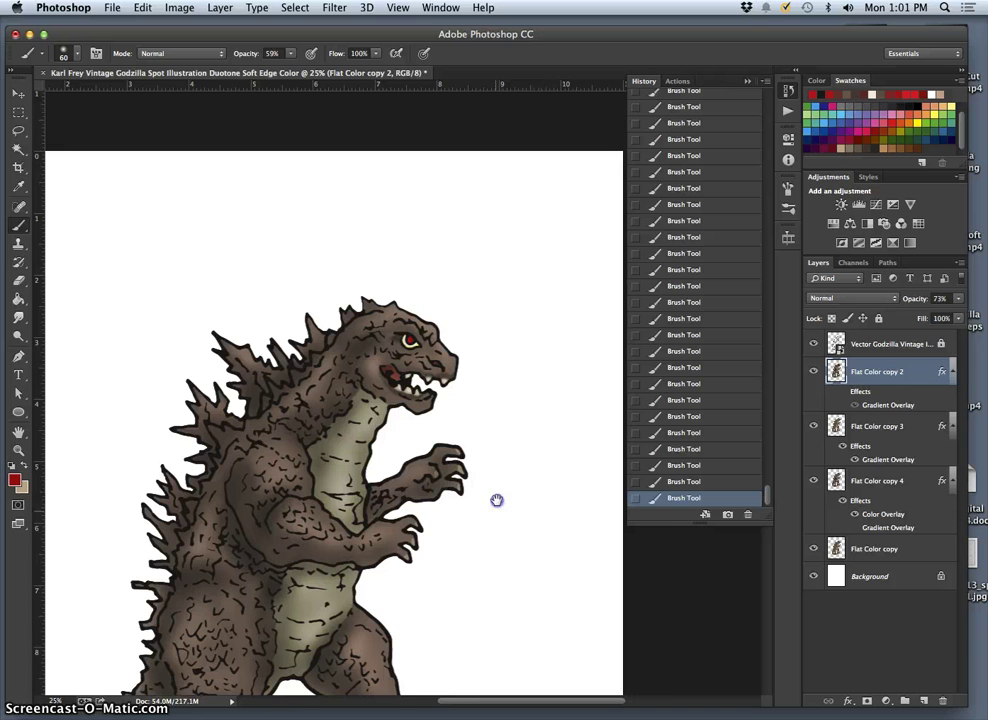
{"action": "left_click_drag", "start_coordinate": [498, 498], "coordinate": [544, 324]}
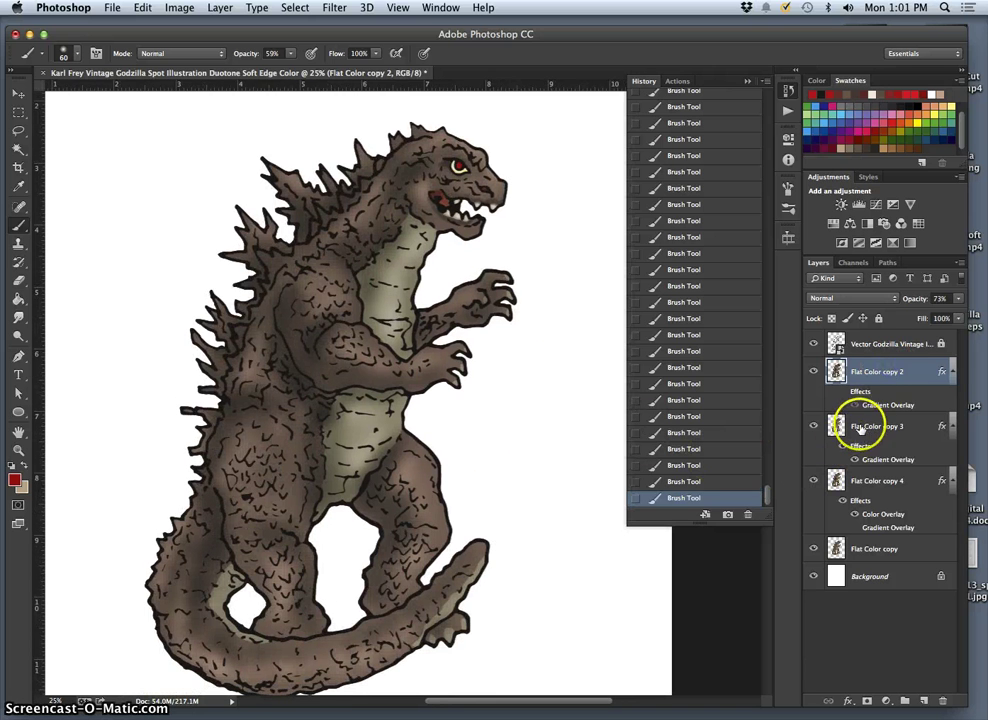
{"action": "left_click", "coordinate": [220, 8]}
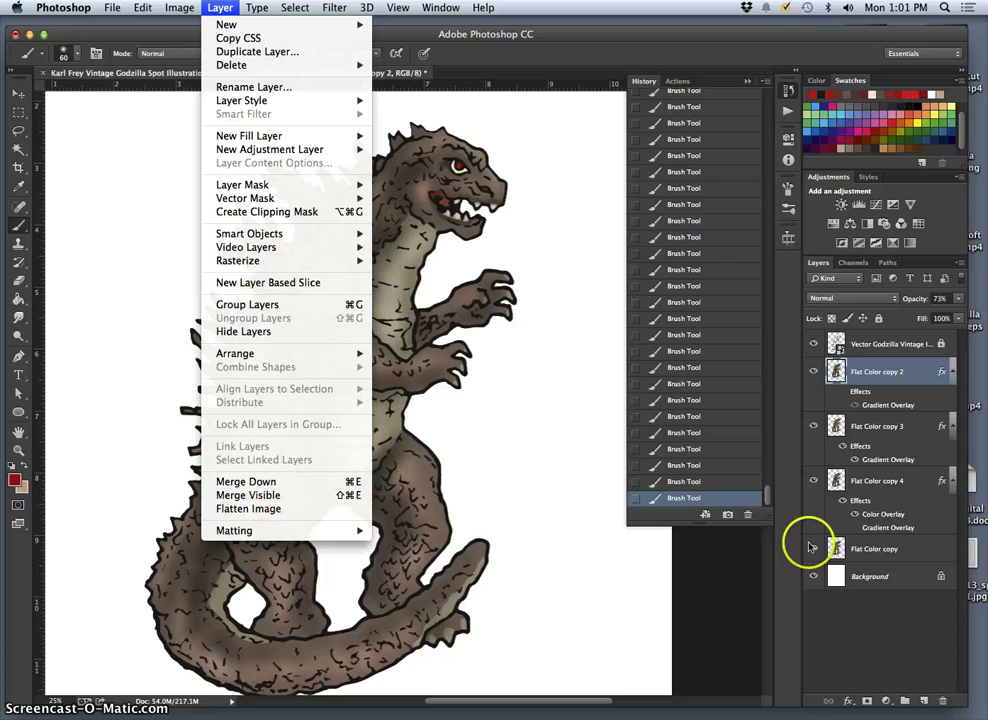
{"action": "left_click", "coordinate": [813, 576]}
{"action": "left_click", "coordinate": [813, 576]}
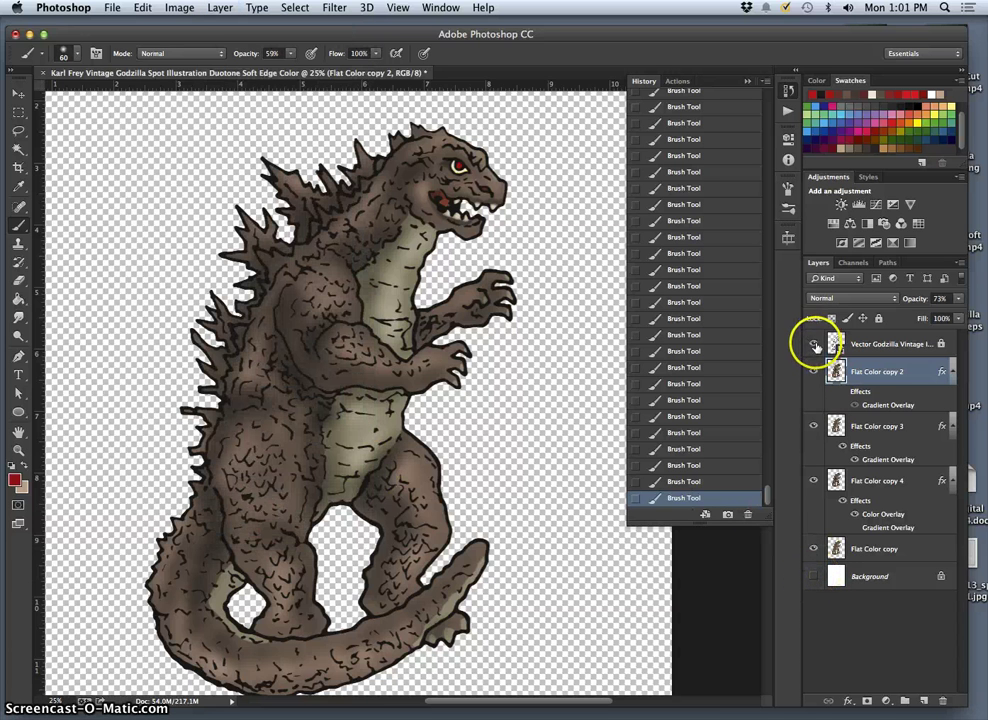
{"action": "left_click", "coordinate": [814, 343]}
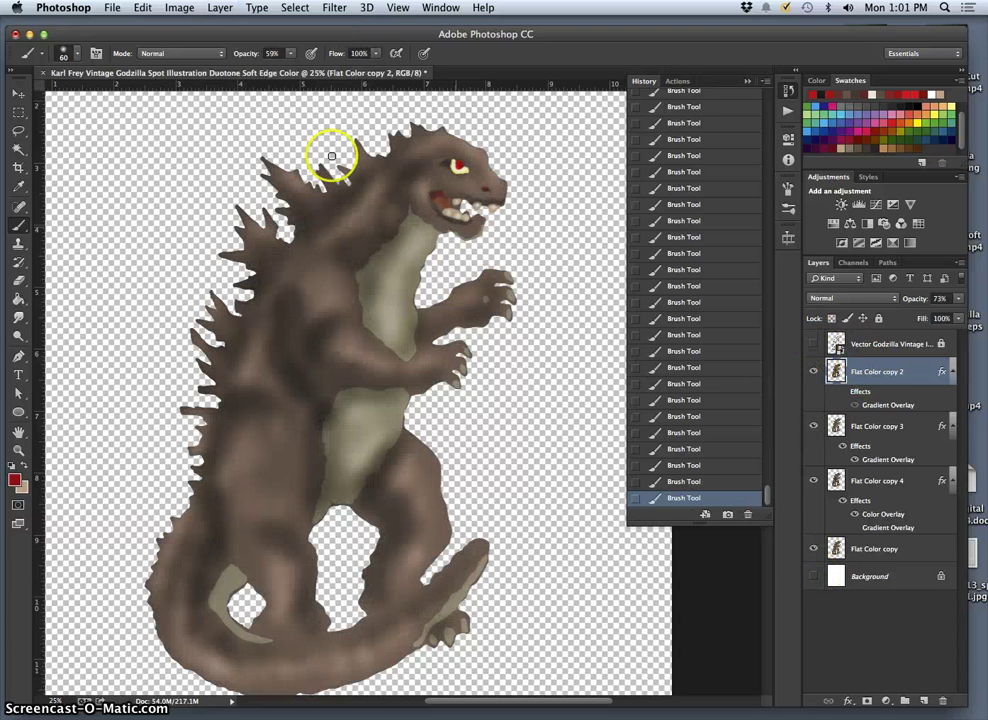
Stamp all visible colour layers into a new merged layer while keeping the originals
{"action": "left_click", "coordinate": [178, 8]}
{"action": "mouse_move", "coordinate": [222, 9]}
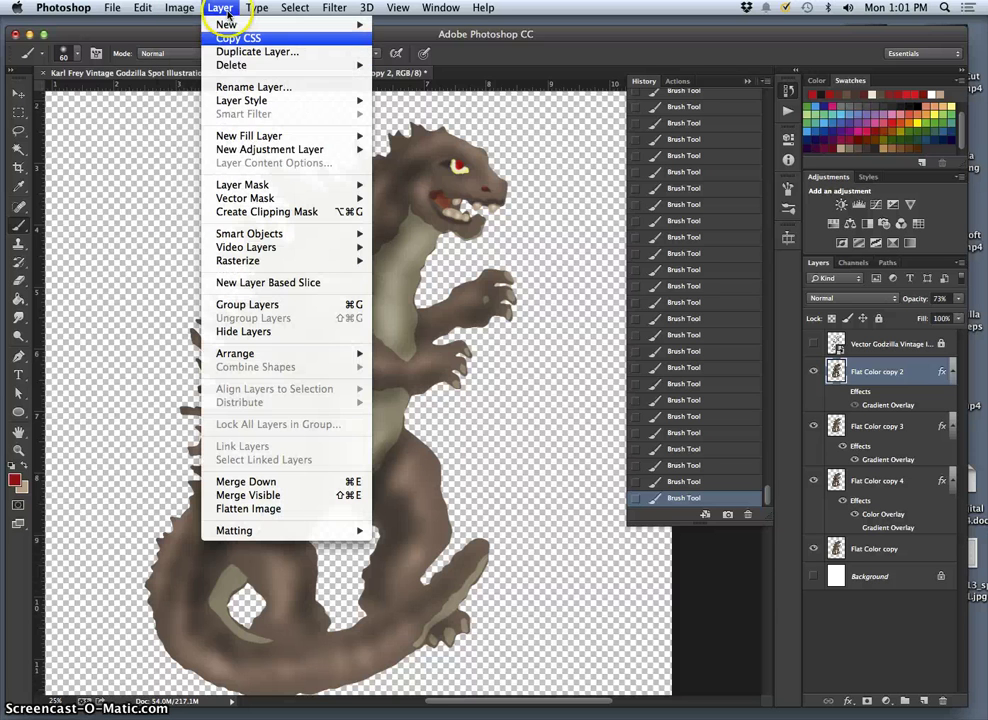
{"action": "left_click", "coordinate": [268, 497], "text": "alt"}
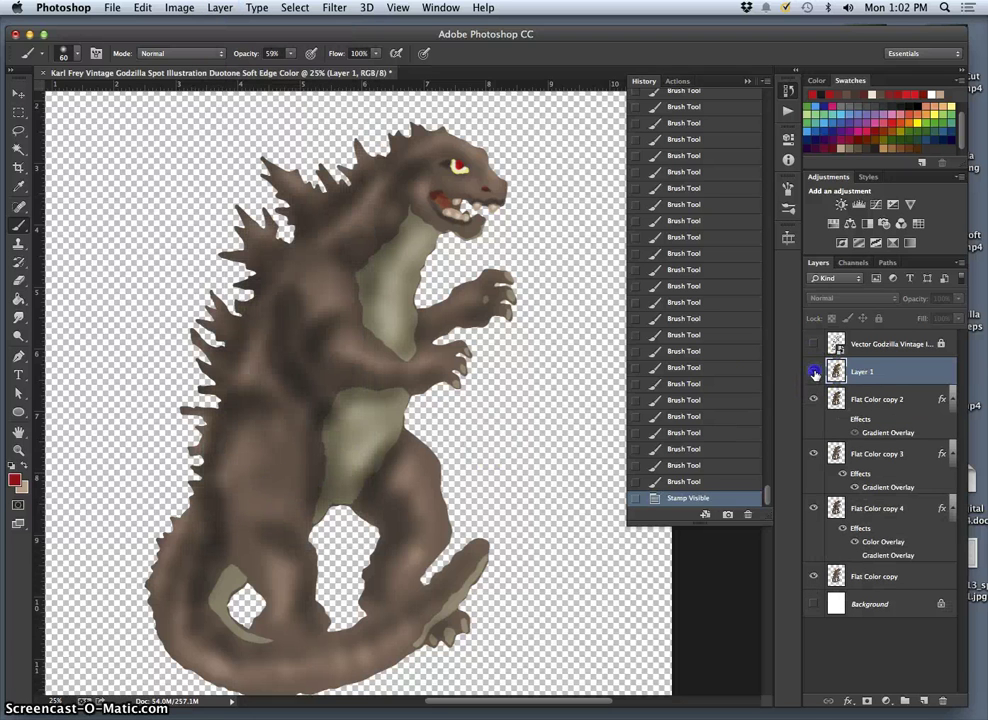
Hide all the Flat Color copy layers and show the vector outline over the merged Layer 1
{"action": "left_click", "coordinate": [813, 399]}
{"action": "left_click_drag", "start_coordinate": [813, 468], "coordinate": [813, 509]}
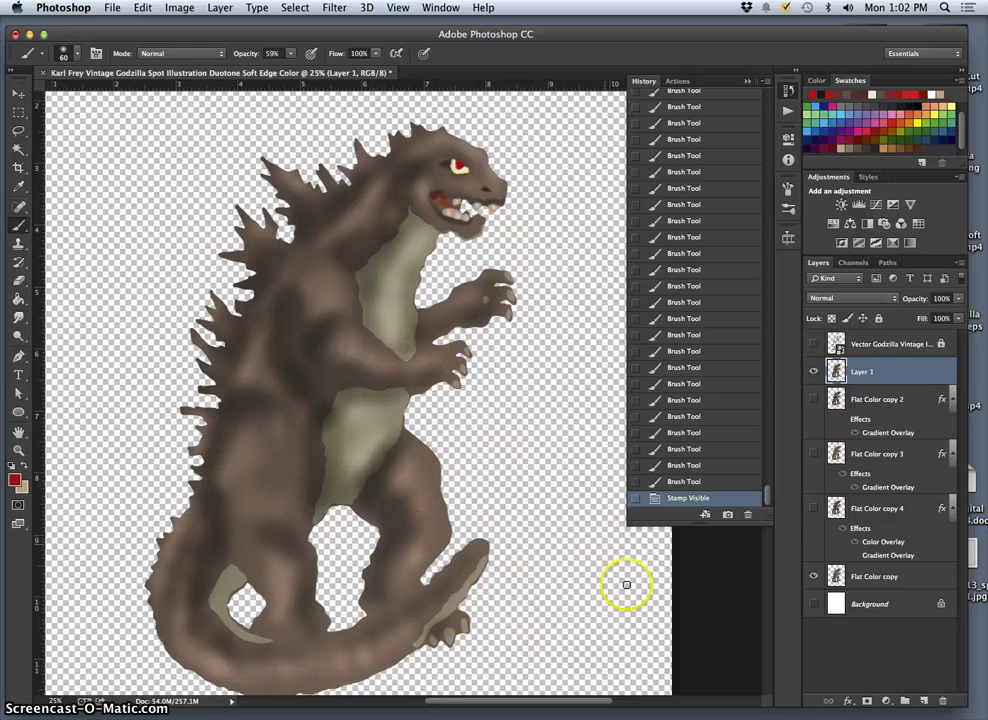
{"action": "left_click", "coordinate": [813, 344]}
{"action": "left_click", "coordinate": [813, 344]}
{"action": "left_click", "coordinate": [813, 344]}
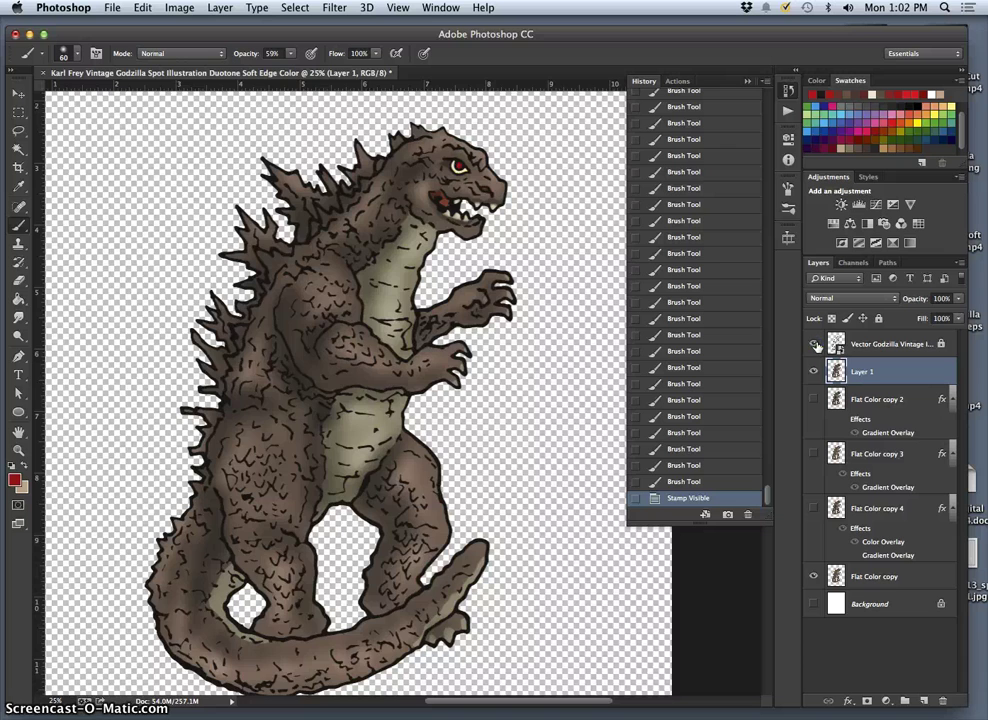
{"action": "left_click", "coordinate": [813, 344]}
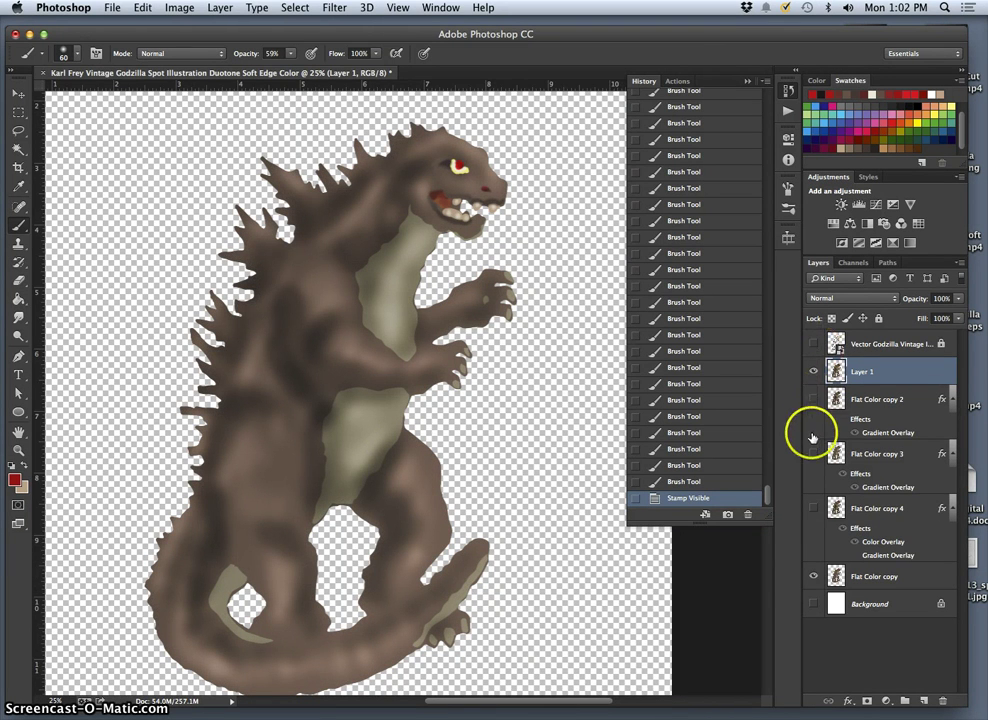
{"action": "left_click", "coordinate": [813, 344]}
{"action": "left_click", "coordinate": [813, 372]}
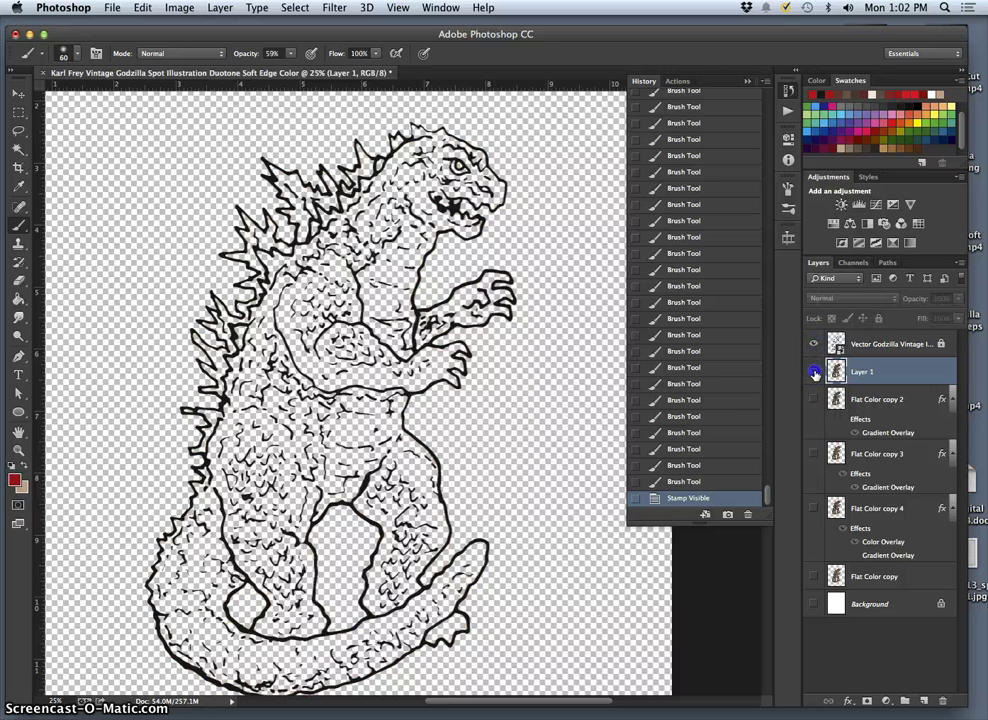
{"action": "left_click", "coordinate": [815, 372]}
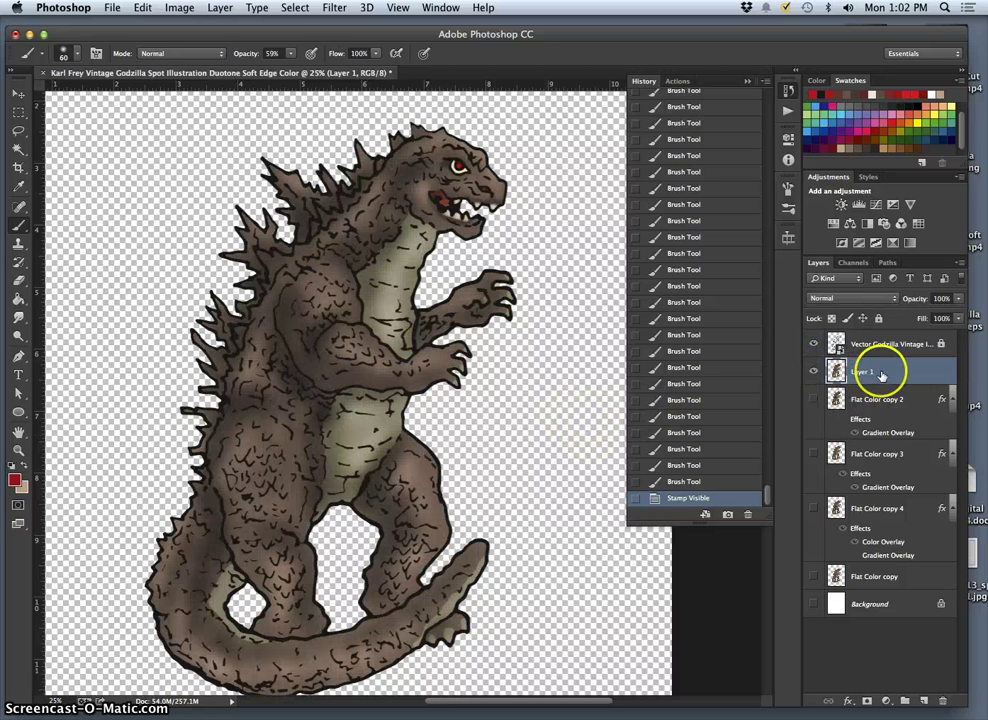
Apply a Hue/Saturation adjustment to Layer 1 with hue +2, saturation +5 and lightness +6
{"action": "left_click", "coordinate": [179, 7]}
{"action": "mouse_move", "coordinate": [205, 46]}
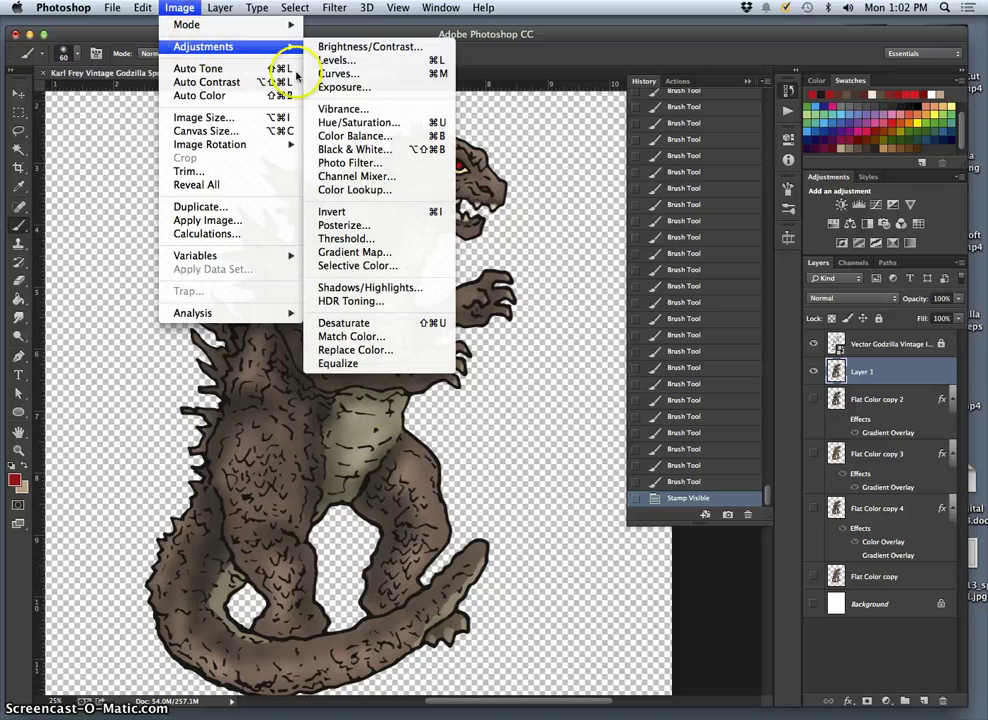
{"action": "left_click", "coordinate": [352, 121]}
{"action": "mouse_move", "coordinate": [688, 338]}
{"action": "left_mouse_down"}
{"action": "mouse_move", "coordinate": [721, 338]}
{"action": "mouse_move", "coordinate": [632, 341]}
{"action": "mouse_move", "coordinate": [754, 342]}
{"action": "mouse_move", "coordinate": [686, 341]}
{"action": "left_mouse_up"}
{"action": "mouse_move", "coordinate": [686, 415]}
{"action": "left_mouse_down"}
{"action": "mouse_move", "coordinate": [664, 411]}
{"action": "mouse_move", "coordinate": [710, 412]}
{"action": "mouse_move", "coordinate": [688, 413]}
{"action": "left_mouse_up"}
{"action": "left_click_drag", "start_coordinate": [688, 378], "coordinate": [693, 337]}
{"action": "left_click", "coordinate": [688, 413]}
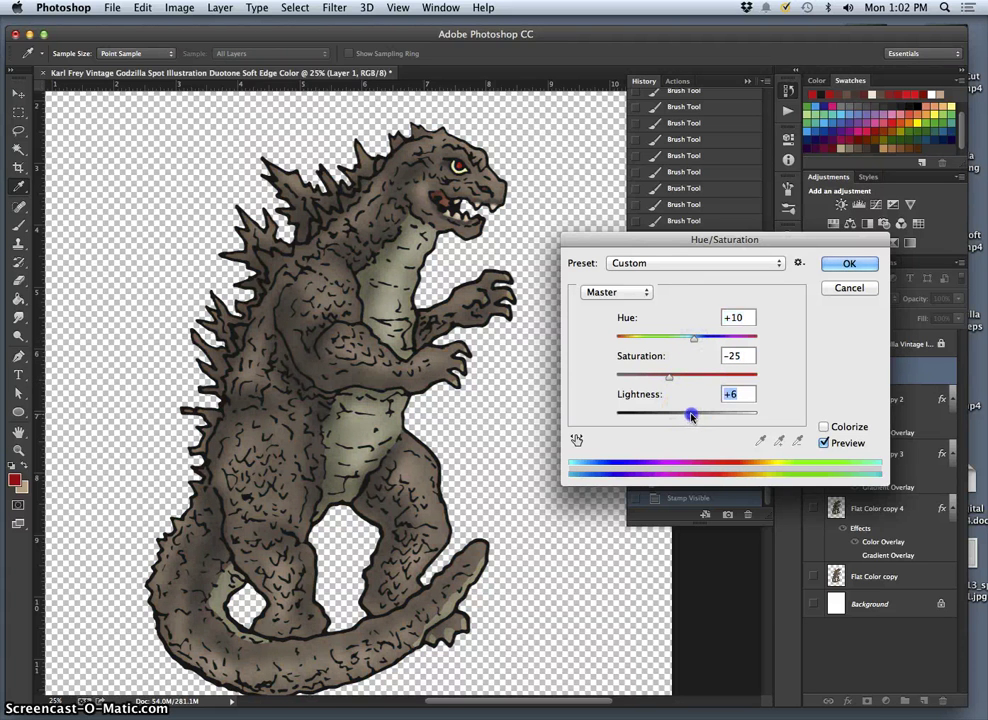
{"action": "left_click_drag", "start_coordinate": [690, 415], "coordinate": [698, 383]}
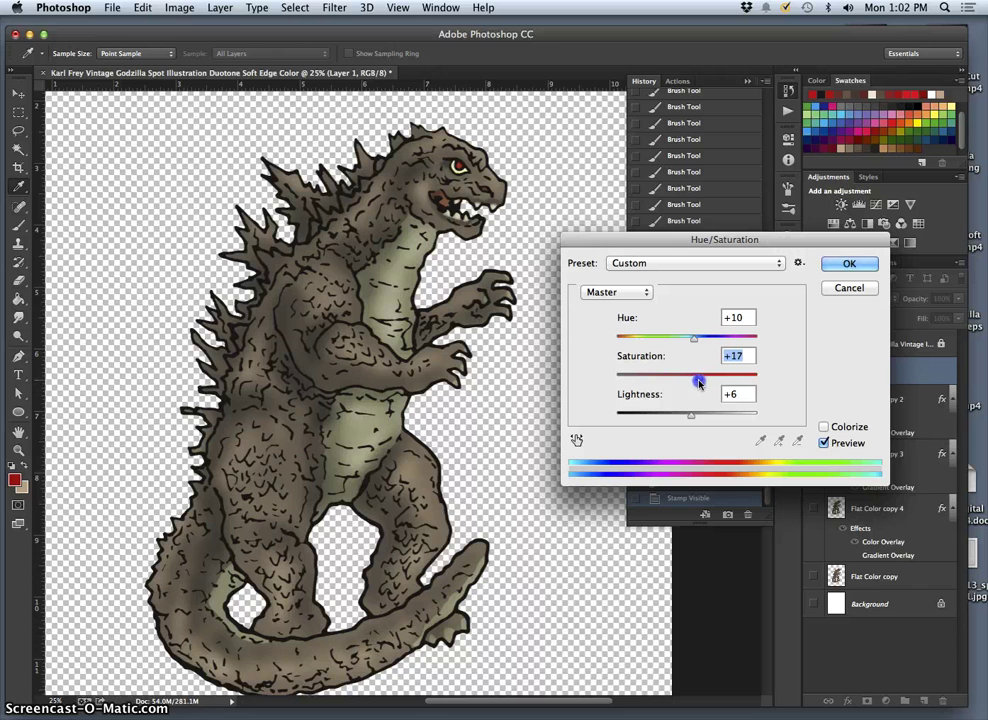
{"action": "left_click_drag", "start_coordinate": [694, 338], "coordinate": [688, 341]}
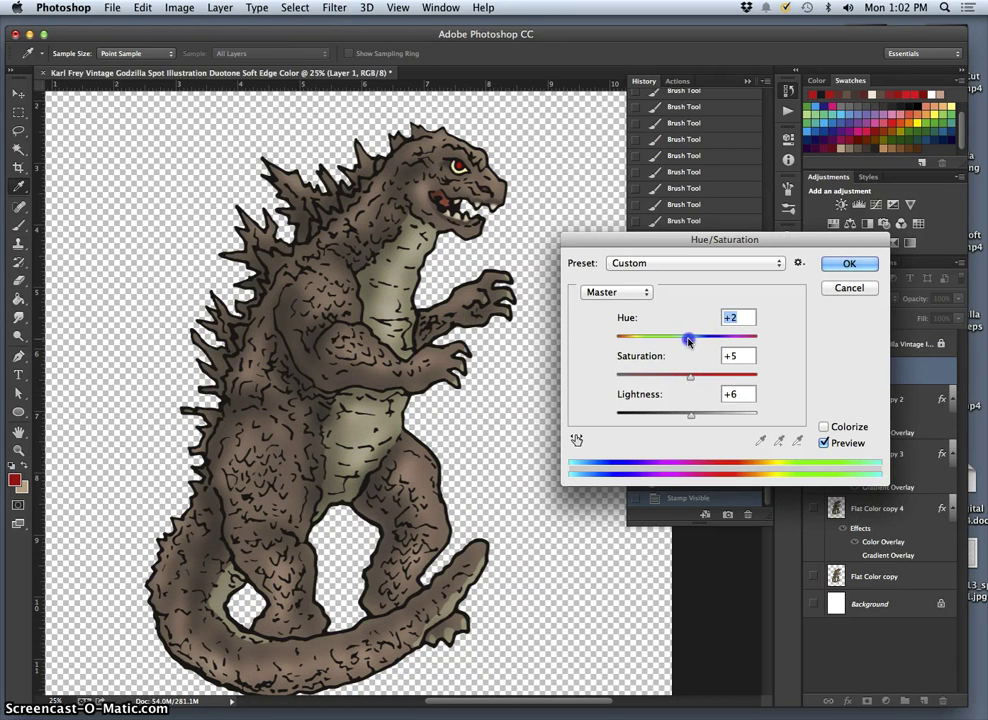
{"action": "left_click", "coordinate": [849, 263]}
{"action": "key", "text": "b"}
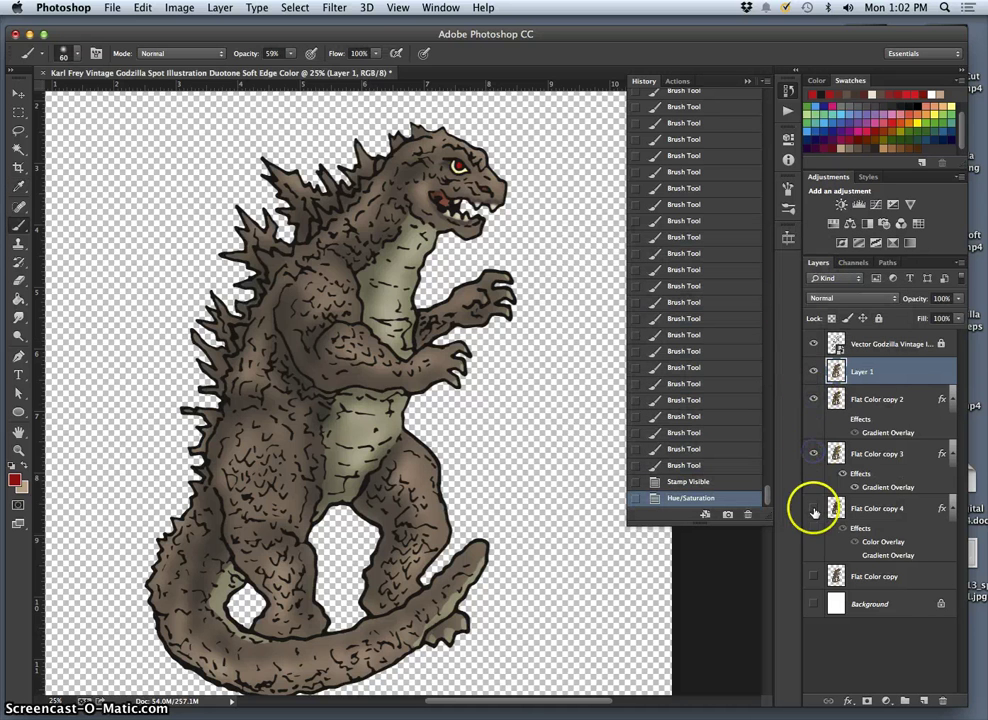
Show the Flat Color copy layers again and compare them with the adjusted Layer 1
{"action": "left_click", "coordinate": [813, 577]}
{"action": "left_click", "coordinate": [813, 371]}
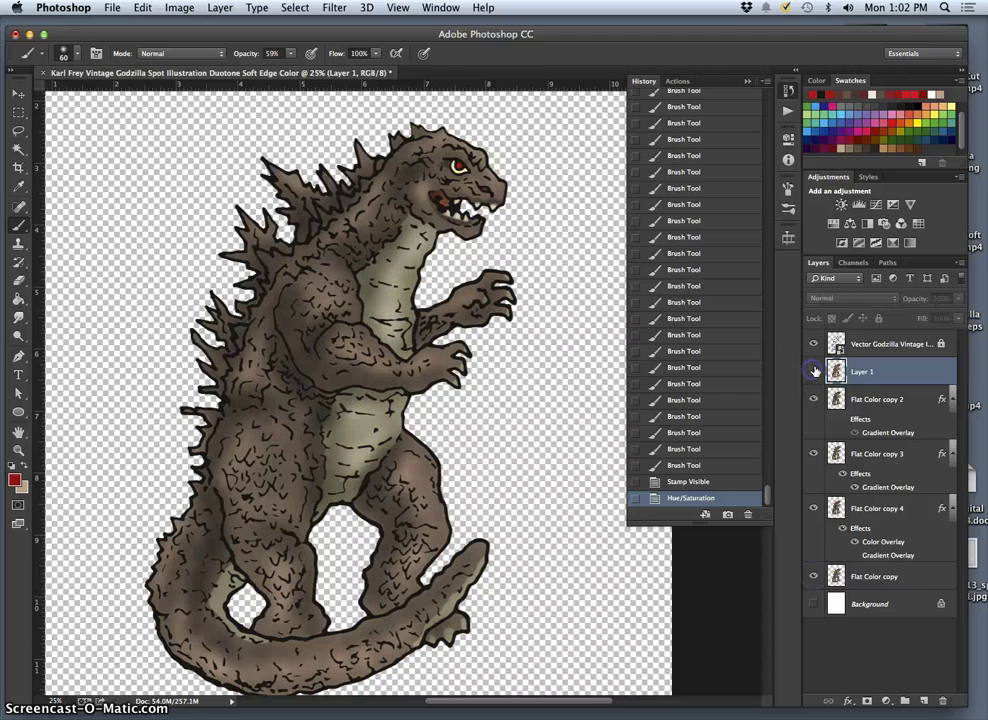
{"action": "left_click", "coordinate": [814, 371]}
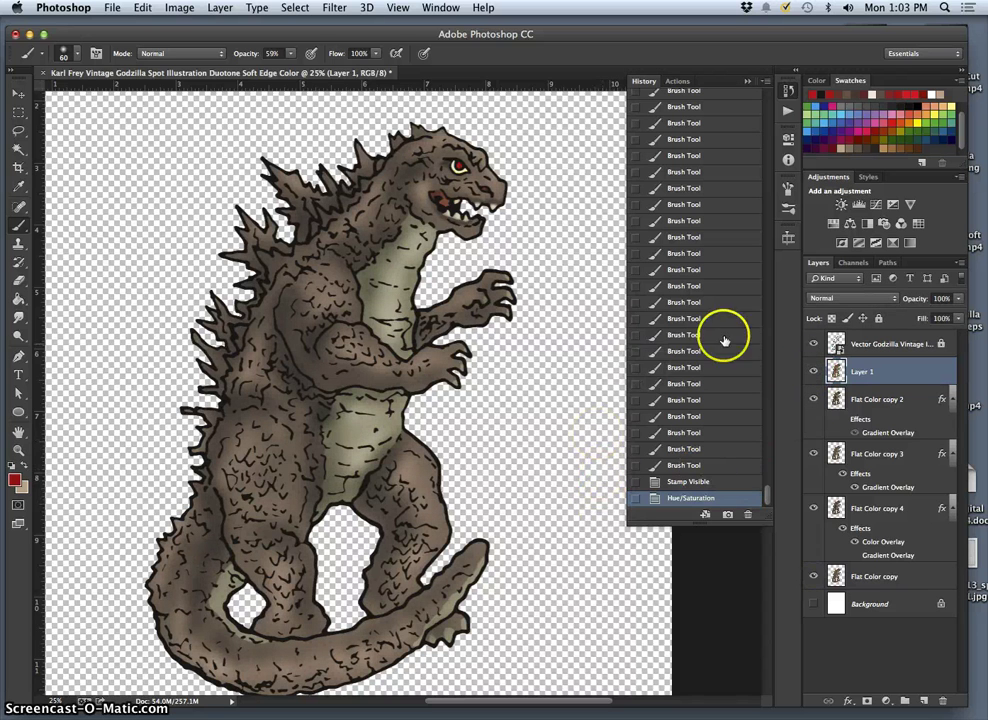
Apply a Levels adjustment to Layer 1 with input levels 23, 0.97 and 222
{"action": "left_click", "coordinate": [179, 7]}
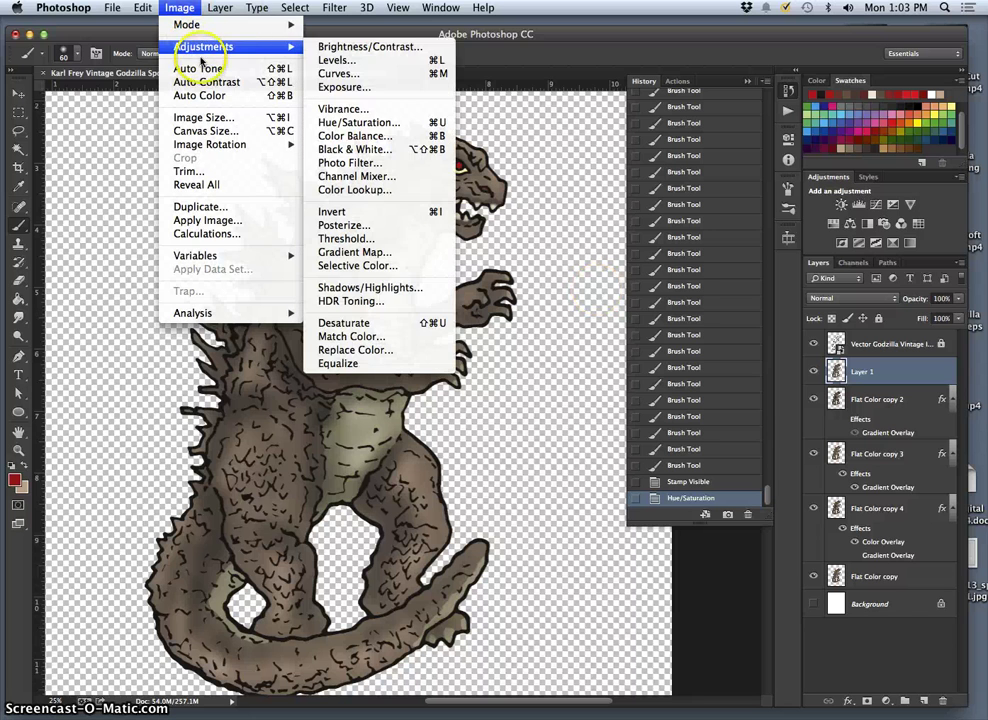
{"action": "left_click", "coordinate": [336, 60]}
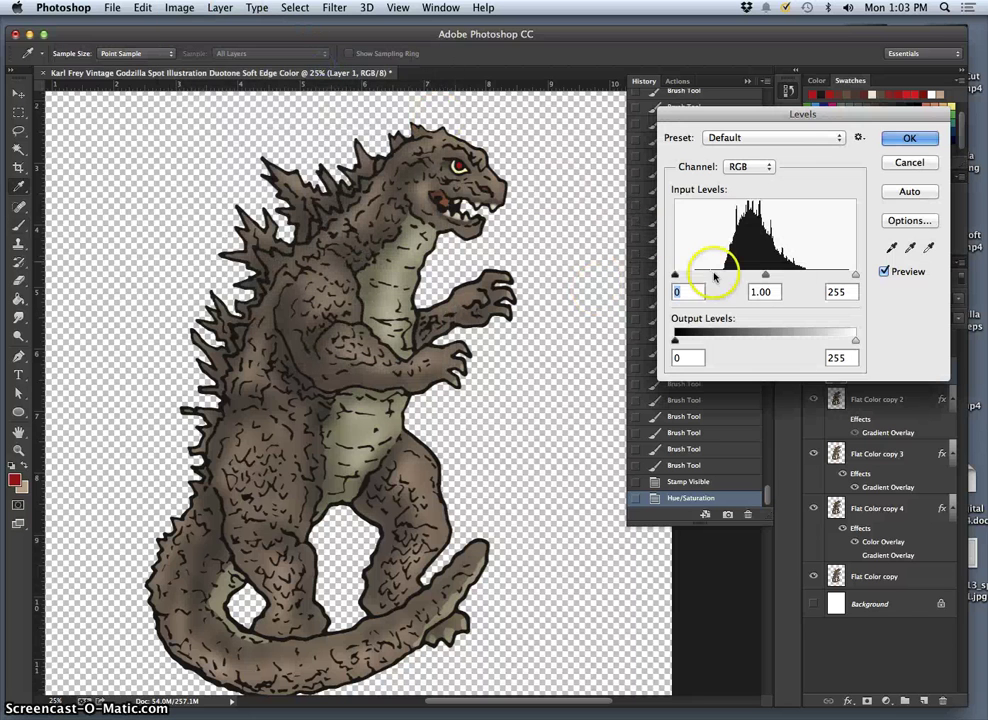
{"action": "mouse_move", "coordinate": [855, 276]}
{"action": "left_mouse_down"}
{"action": "mouse_move", "coordinate": [829, 272]}
{"action": "mouse_move", "coordinate": [839, 273]}
{"action": "left_mouse_up"}
{"action": "mouse_move", "coordinate": [757, 276]}
{"action": "left_mouse_down"}
{"action": "mouse_move", "coordinate": [776, 280]}
{"action": "mouse_move", "coordinate": [766, 277]}
{"action": "left_mouse_up"}
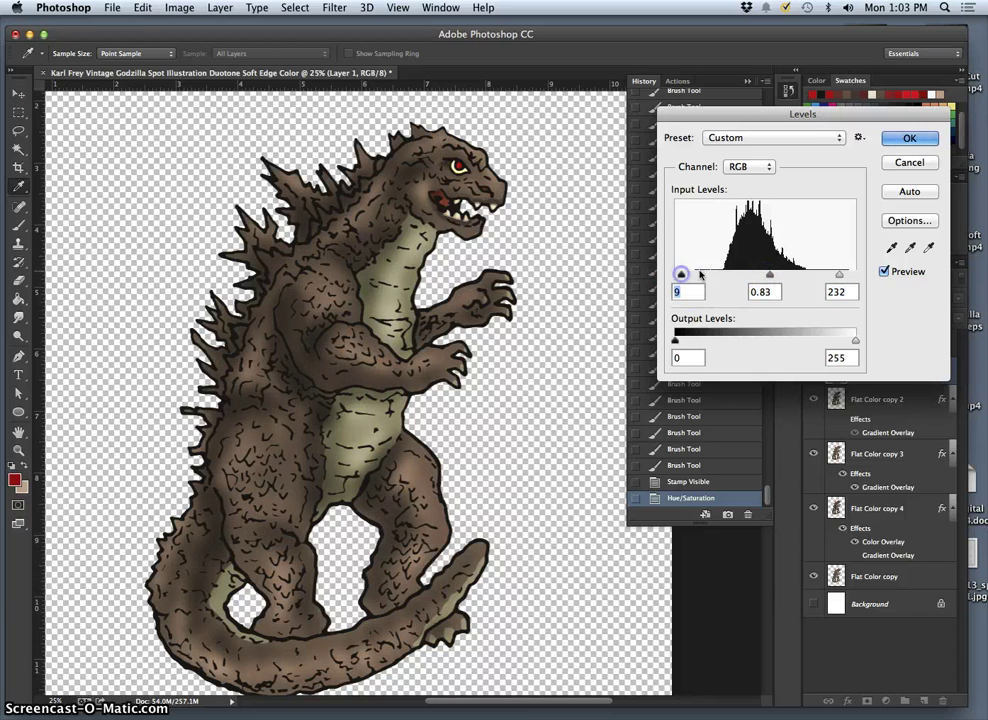
{"action": "left_click", "coordinate": [769, 275]}
{"action": "left_click_drag", "start_coordinate": [761, 273], "coordinate": [765, 273]}
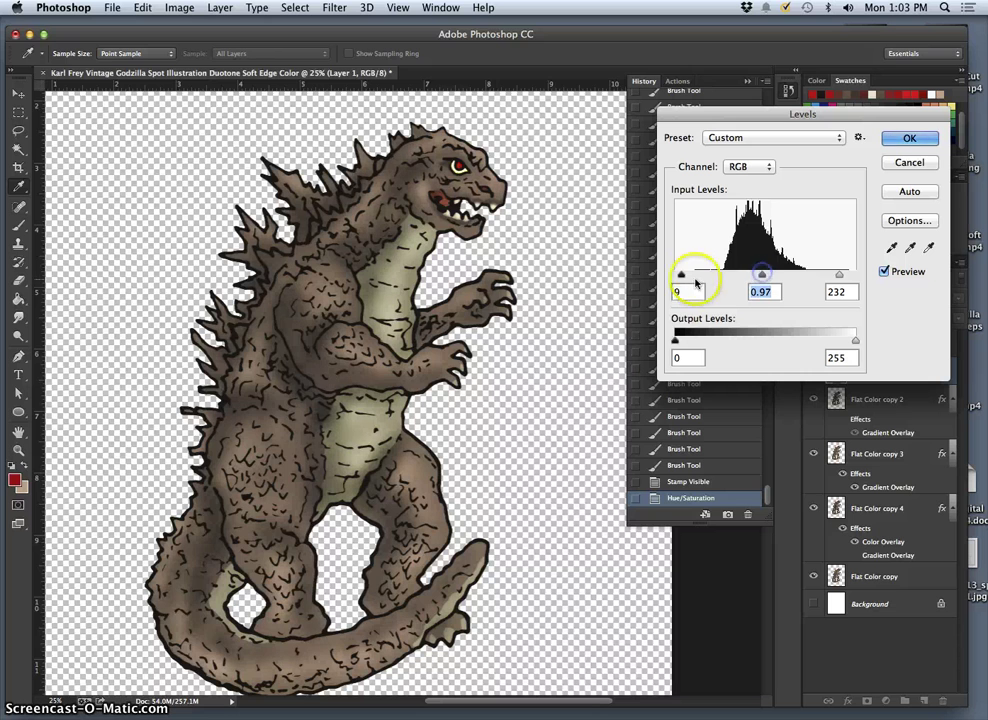
{"action": "left_click_drag", "start_coordinate": [681, 274], "coordinate": [692, 274]}
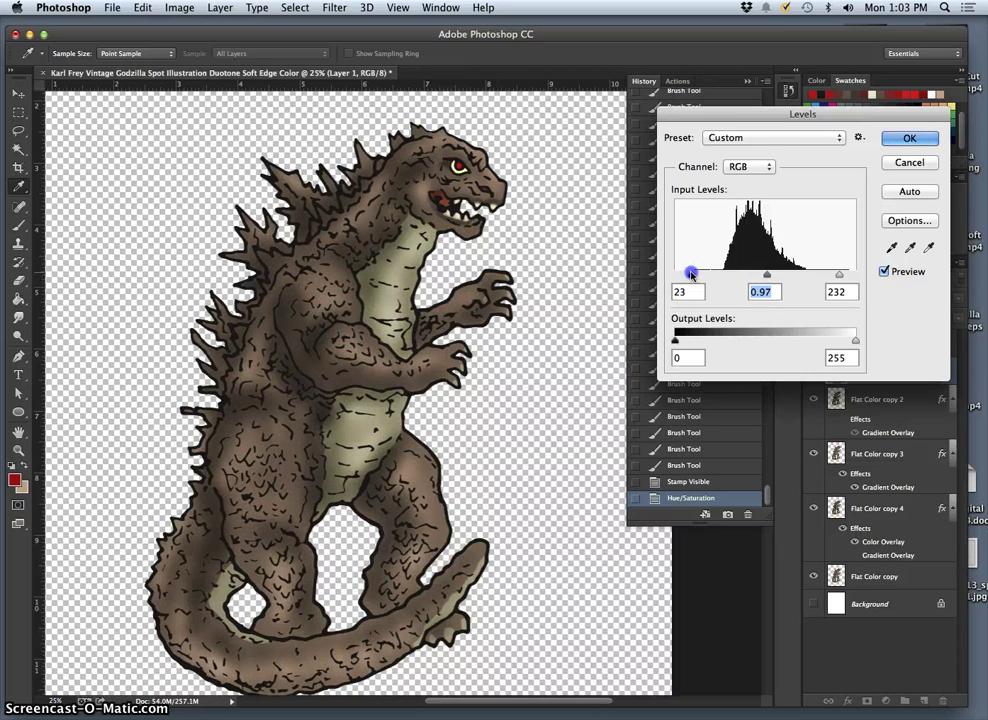
{"action": "left_click", "coordinate": [839, 274]}
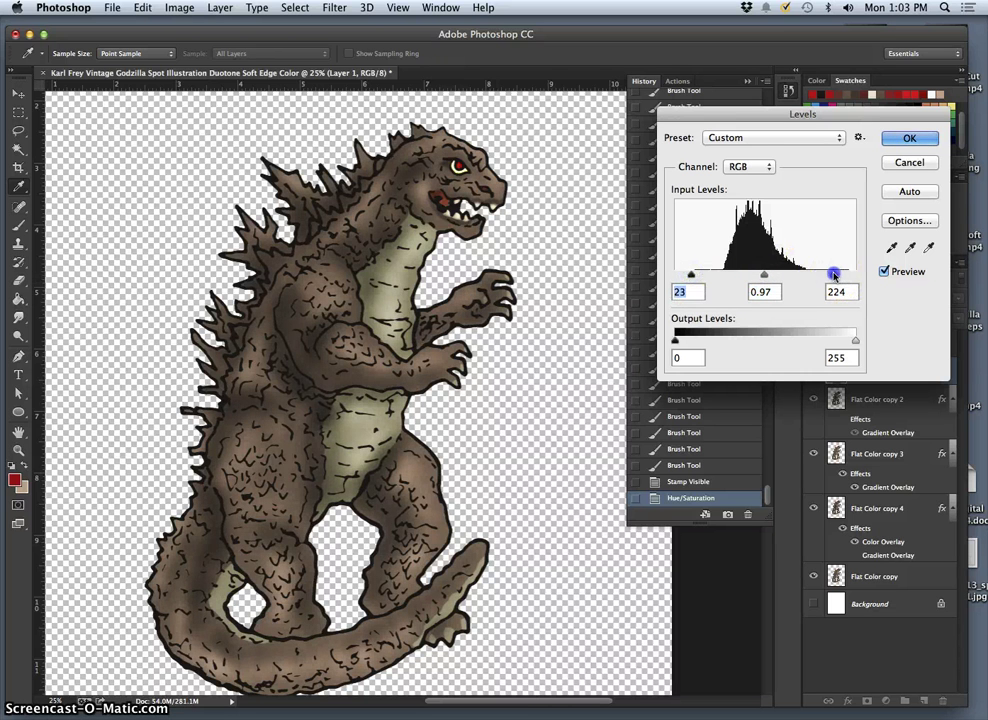
{"action": "left_click_drag", "start_coordinate": [832, 274], "coordinate": [831, 274]}
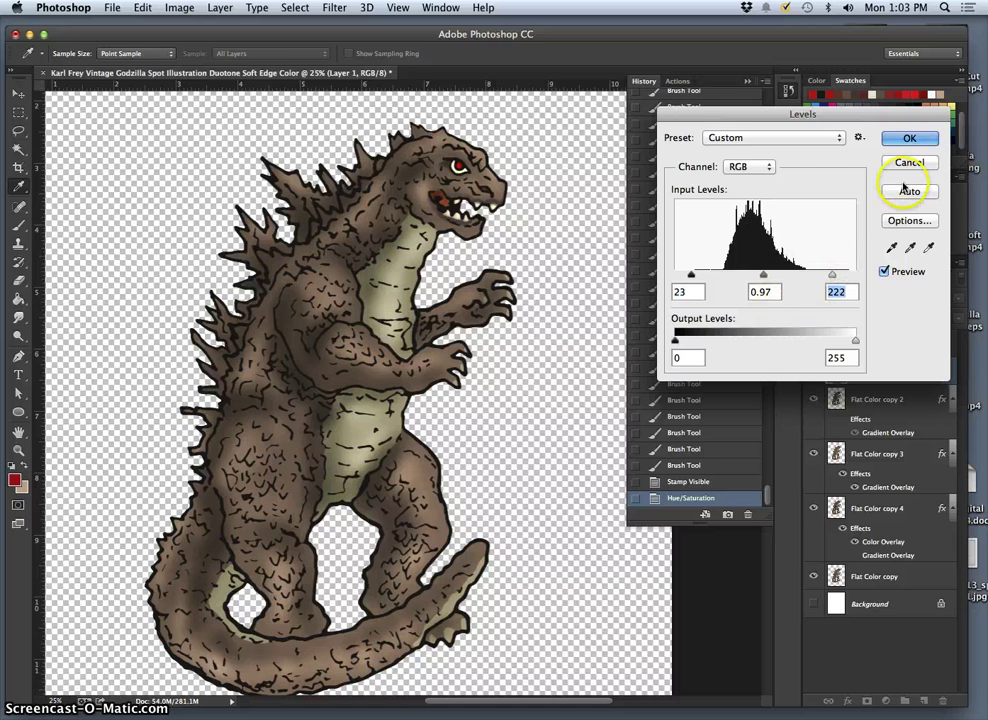
{"action": "left_click", "coordinate": [909, 139]}
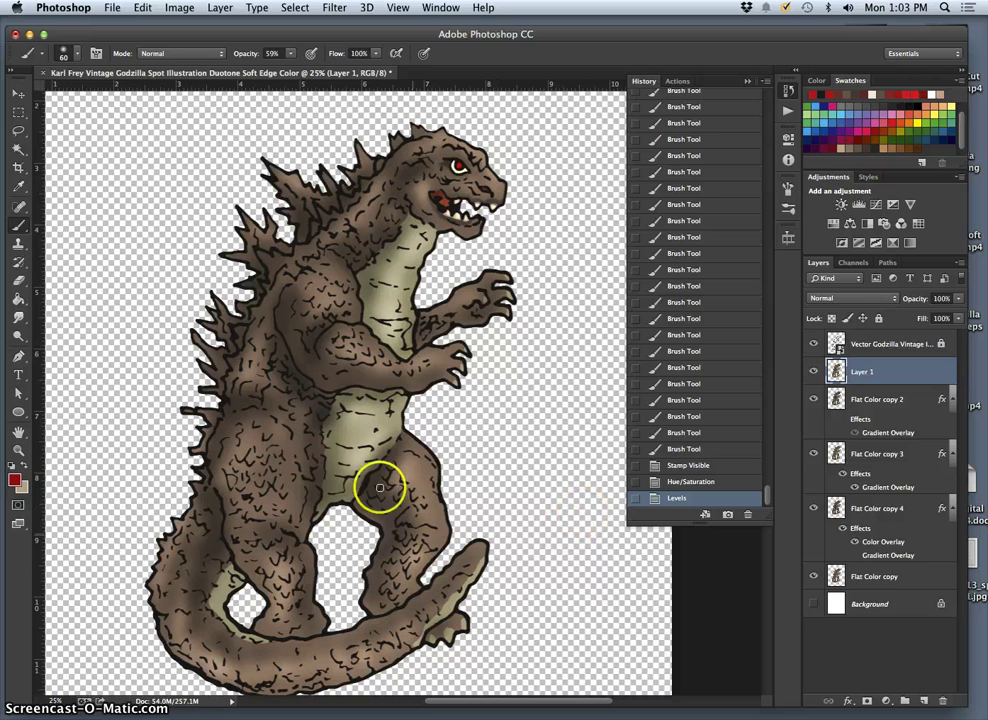
Brush the sampled belly colour along the tail's pale underside, inside the curl and near the tip
{"action": "left_click", "coordinate": [364, 436], "text": "alt"}
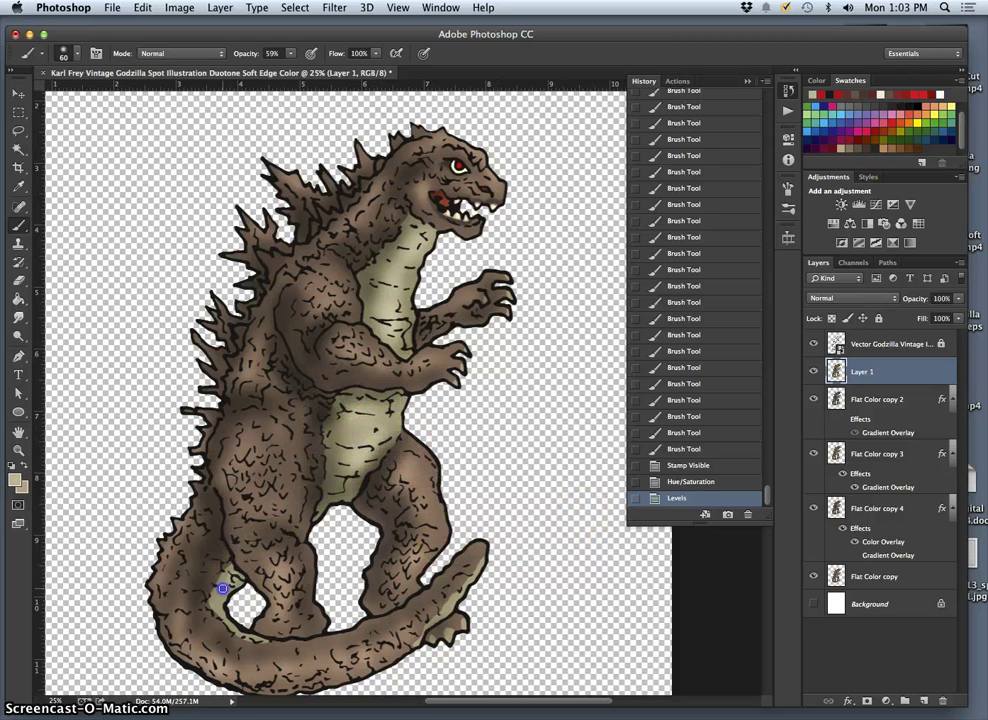
{"action": "mouse_move", "coordinate": [222, 589]}
{"action": "left_mouse_down"}
{"action": "mouse_move", "coordinate": [213, 595]}
{"action": "mouse_move", "coordinate": [218, 550]}
{"action": "left_mouse_up"}
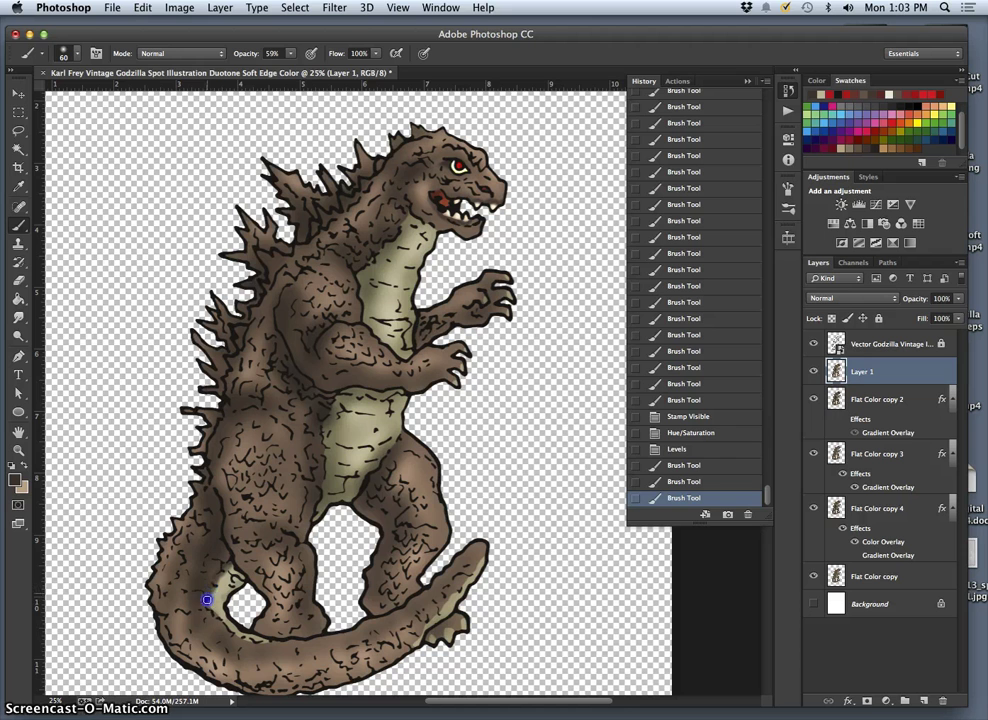
{"action": "left_click_drag", "start_coordinate": [211, 610], "coordinate": [214, 576]}
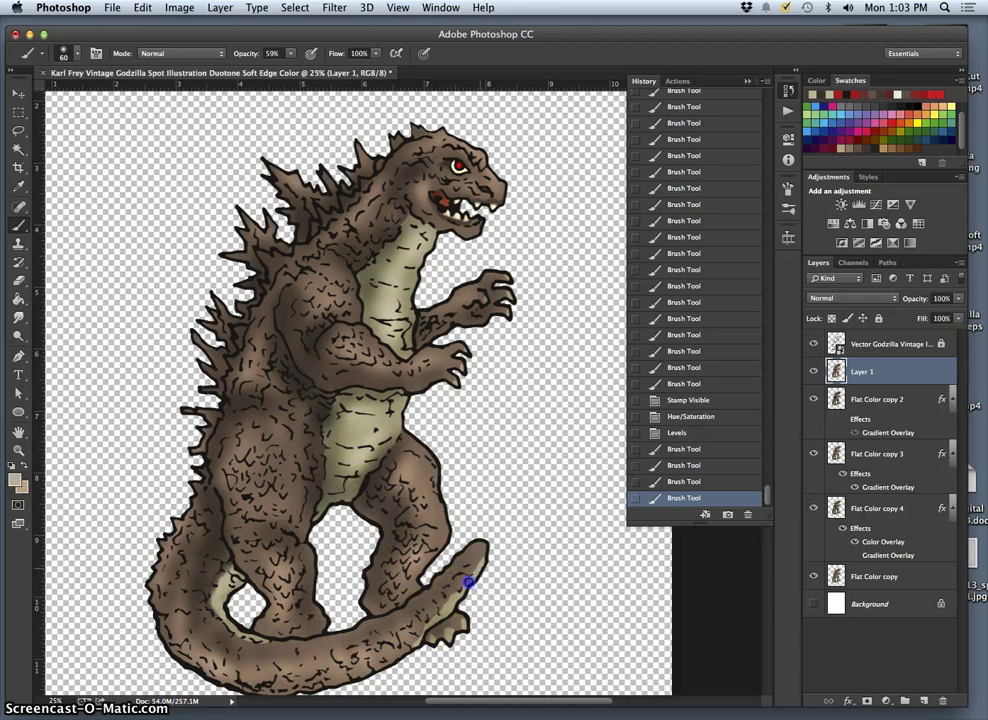
{"action": "left_click_drag", "start_coordinate": [468, 582], "coordinate": [452, 600]}
{"action": "left_click", "coordinate": [271, 548]}
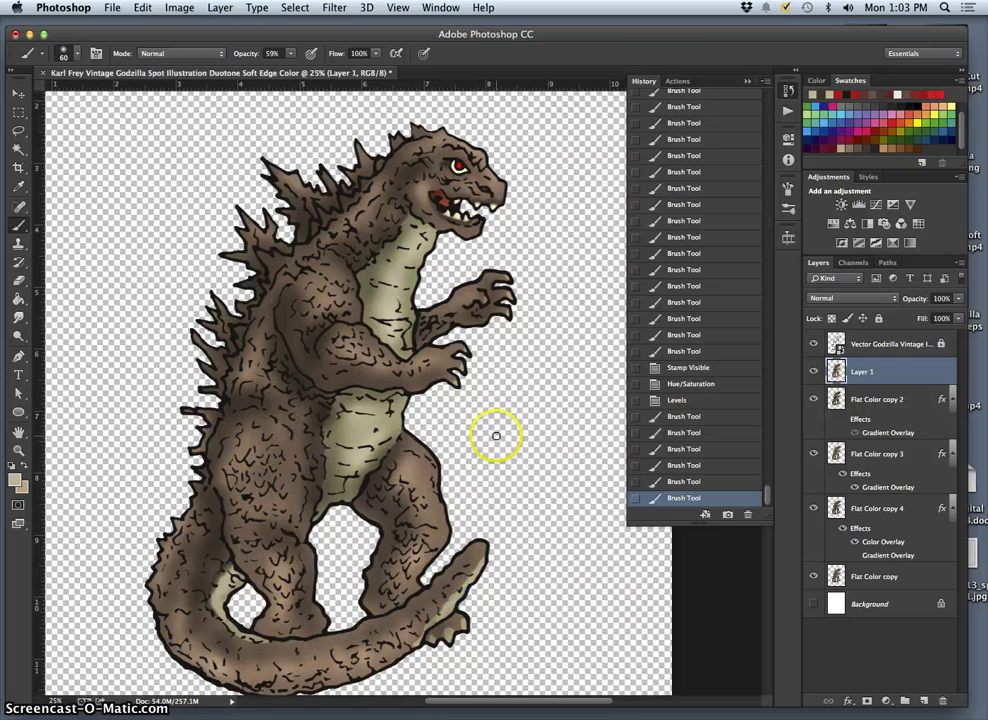
Touch up the belly, the tail's underside and the upper side of the tail on Layer 1 with brush strokes in sampled colours
{"action": "key", "text": "super+minus"}
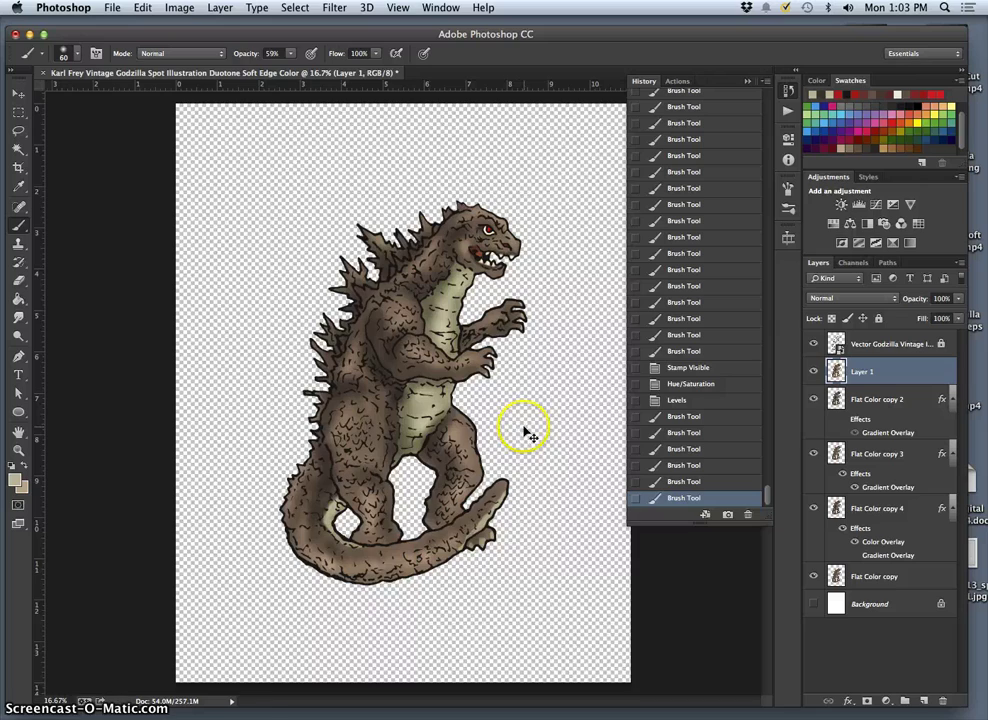
{"action": "key", "text": "super+plus"}
{"action": "key", "text": "super+plus"}
{"action": "key", "text": "super+plus"}
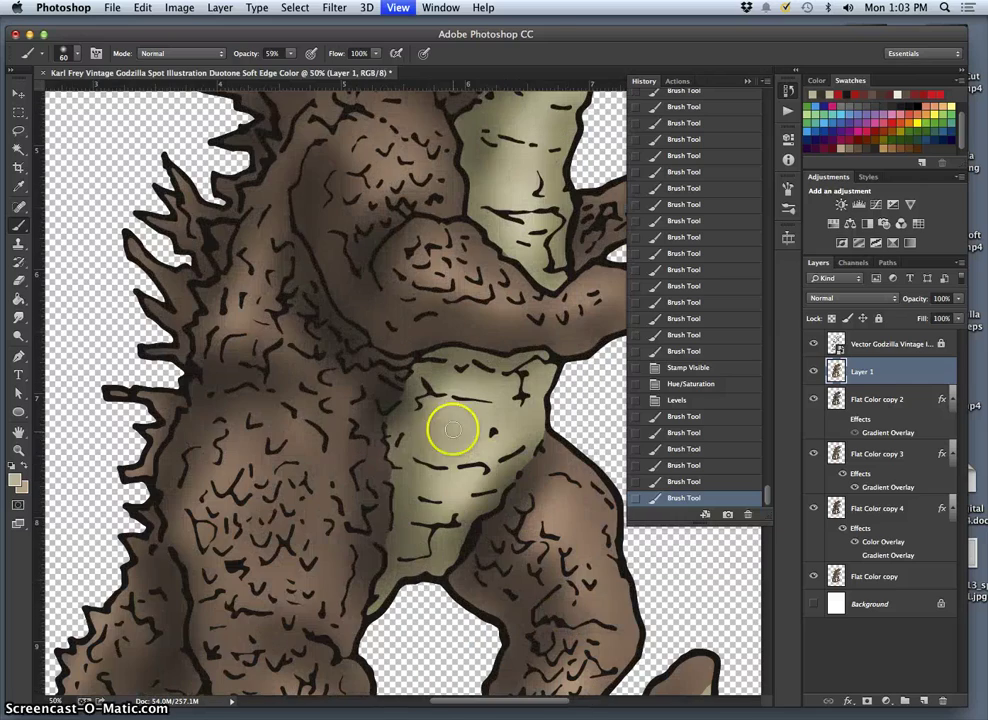
{"action": "left_click", "coordinate": [447, 407], "text": "alt"}
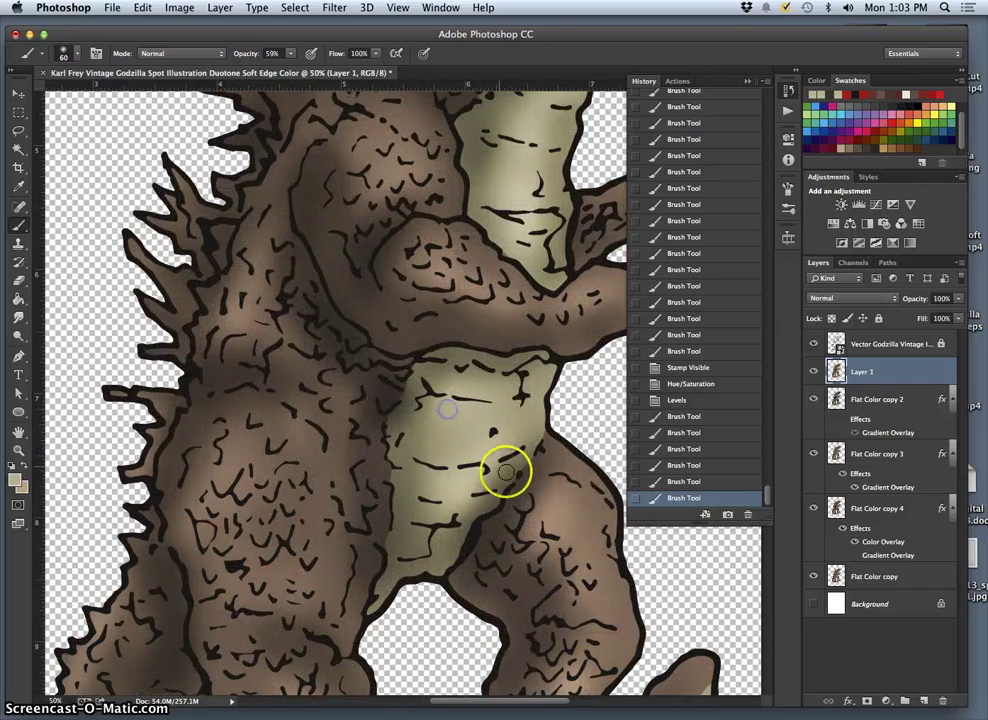
{"action": "left_click_drag", "start_coordinate": [556, 532], "coordinate": [445, 274]}
{"action": "mouse_move", "coordinate": [514, 553]}
{"action": "left_mouse_down"}
{"action": "mouse_move", "coordinate": [495, 595]}
{"action": "mouse_move", "coordinate": [522, 571]}
{"action": "mouse_move", "coordinate": [526, 589]}
{"action": "mouse_move", "coordinate": [556, 560]}
{"action": "mouse_move", "coordinate": [555, 551]}
{"action": "mouse_move", "coordinate": [437, 606]}
{"action": "left_mouse_up"}
{"action": "left_click", "coordinate": [553, 552]}
{"action": "left_click", "coordinate": [448, 602]}
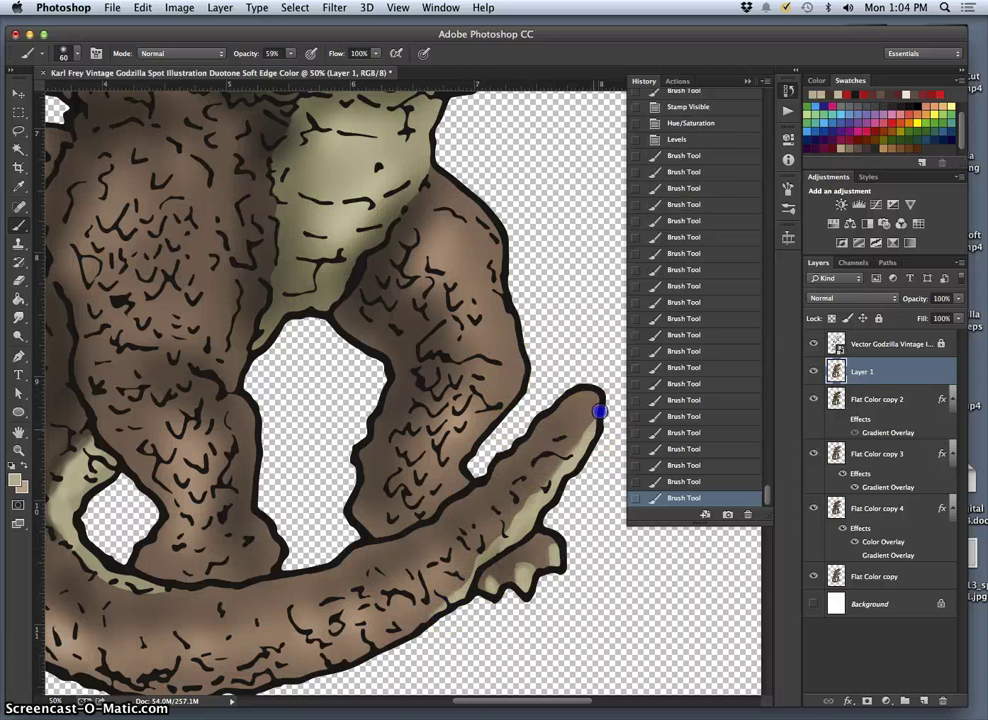
{"action": "left_click_drag", "start_coordinate": [598, 411], "coordinate": [600, 399]}
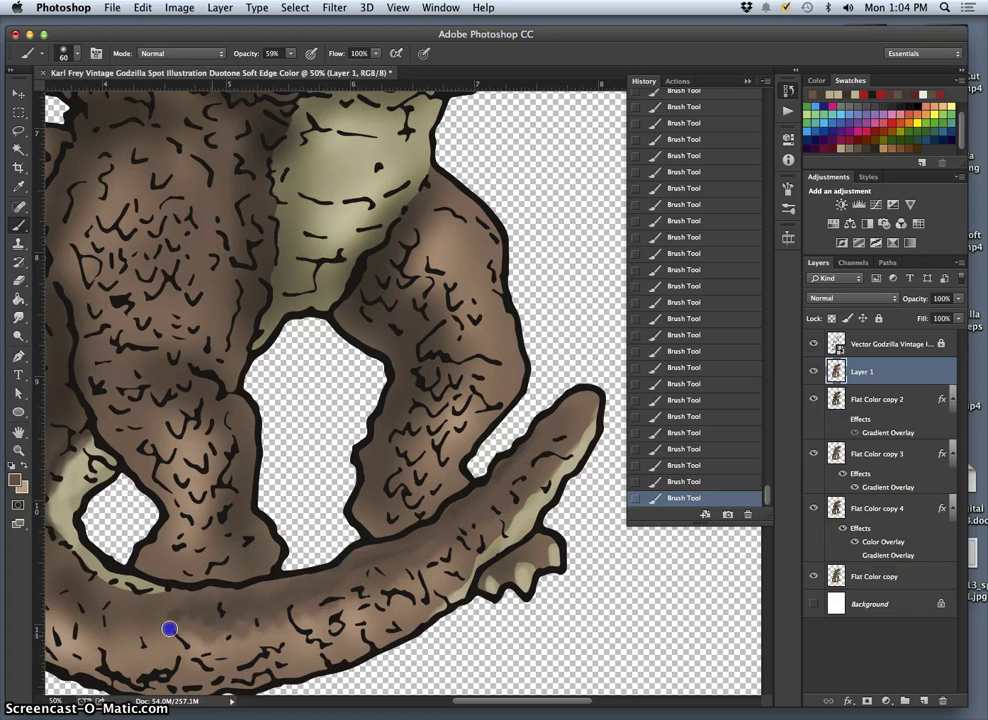
Burn a darker midtone shadow into the upper side of the tail below the leg at 100% exposure
{"action": "scroll", "coordinate": [380, 578], "scroll_direction": "left", "scroll_amount": 5}
{"action": "scroll", "coordinate": [380, 578], "scroll_direction": "down", "scroll_amount": 2}
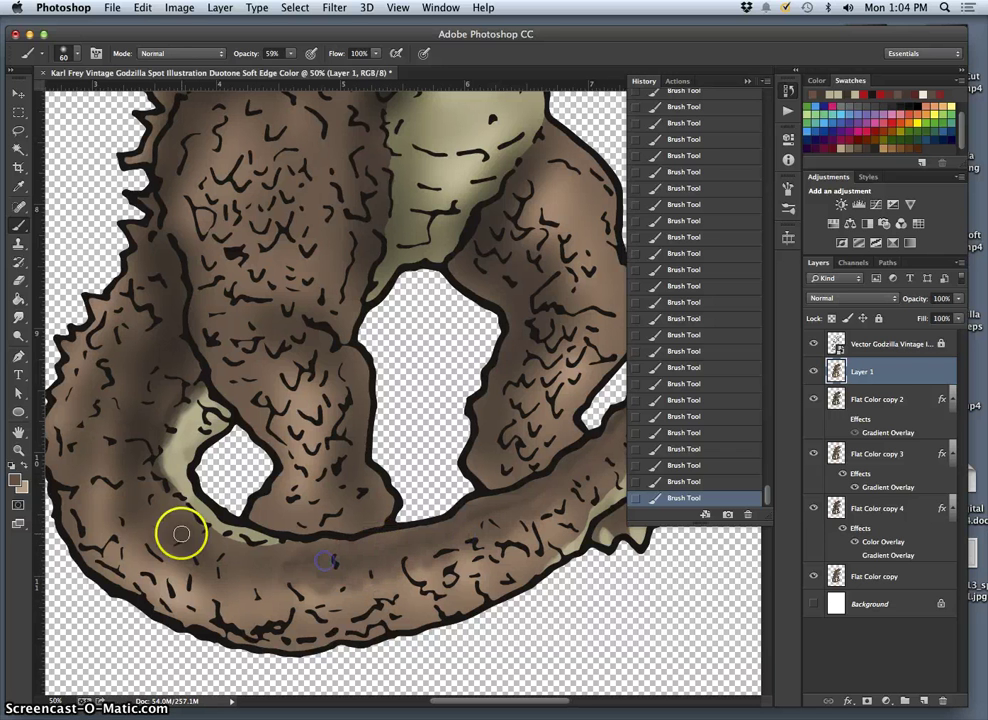
{"action": "left_click", "coordinate": [28, 337]}
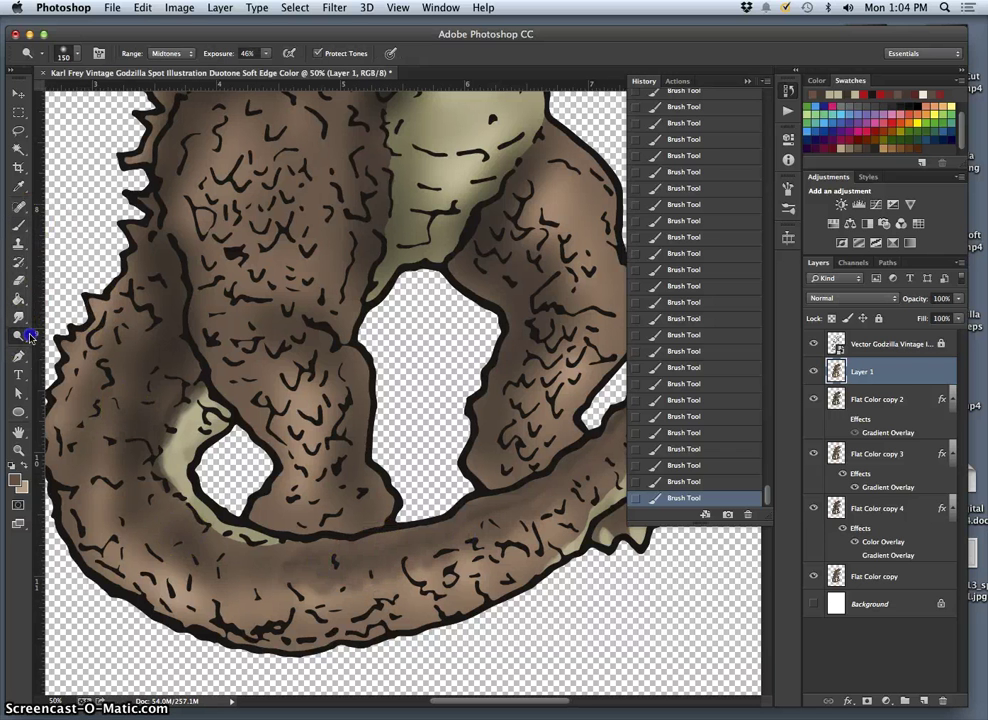
{"action": "left_click_drag", "start_coordinate": [30, 337], "coordinate": [64, 343]}
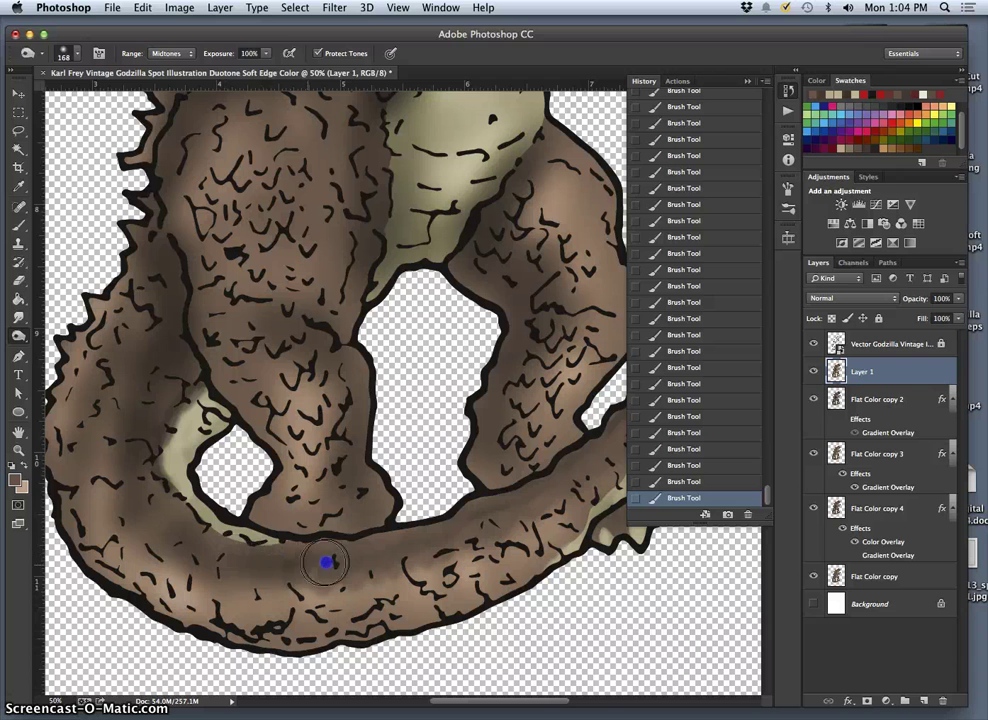
{"action": "left_click_drag", "start_coordinate": [327, 563], "coordinate": [238, 556]}
Set the Burn tool's exposure to 43% and darken the shadows on the tail's inner curve, the legs and the lower belly
{"action": "left_click", "coordinate": [265, 54]}
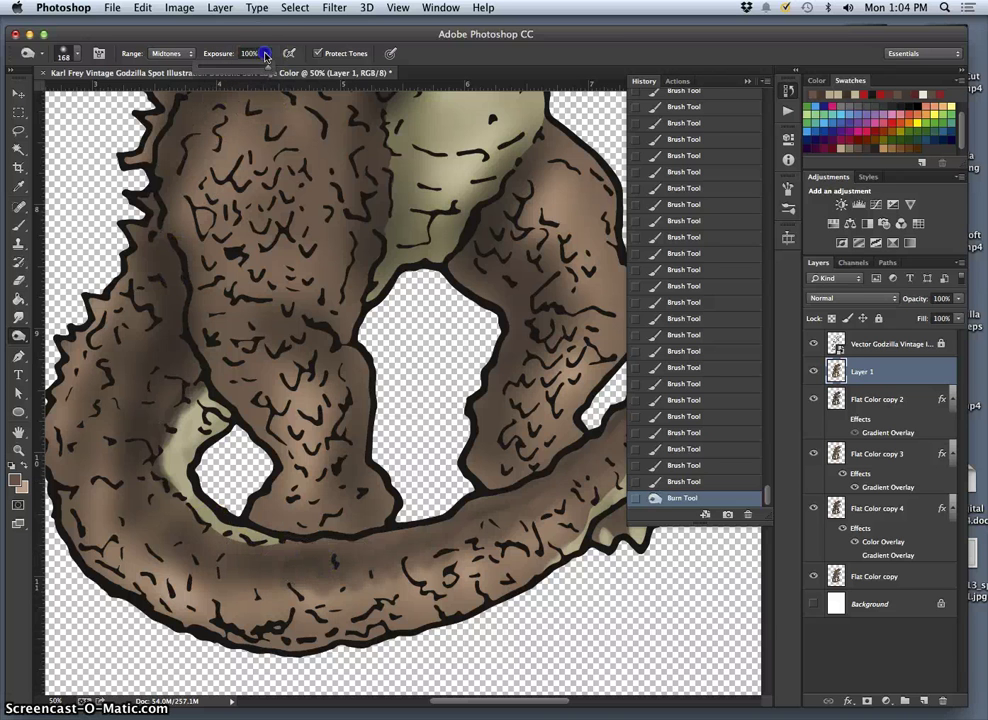
{"action": "left_click_drag", "start_coordinate": [229, 68], "coordinate": [214, 68]}
{"action": "mouse_move", "coordinate": [200, 520]}
{"action": "left_mouse_down"}
{"action": "mouse_move", "coordinate": [138, 474]}
{"action": "mouse_move", "coordinate": [195, 523]}
{"action": "mouse_move", "coordinate": [254, 550]}
{"action": "mouse_move", "coordinate": [327, 557]}
{"action": "mouse_move", "coordinate": [271, 561]}
{"action": "mouse_move", "coordinate": [261, 557]}
{"action": "mouse_move", "coordinate": [345, 549]}
{"action": "mouse_move", "coordinate": [286, 490]}
{"action": "mouse_move", "coordinate": [290, 480]}
{"action": "mouse_move", "coordinate": [272, 510]}
{"action": "mouse_move", "coordinate": [282, 518]}
{"action": "mouse_move", "coordinate": [309, 479]}
{"action": "mouse_move", "coordinate": [298, 525]}
{"action": "mouse_move", "coordinate": [313, 531]}
{"action": "mouse_move", "coordinate": [306, 480]}
{"action": "mouse_move", "coordinate": [278, 442]}
{"action": "mouse_move", "coordinate": [195, 392]}
{"action": "mouse_move", "coordinate": [160, 428]}
{"action": "mouse_move", "coordinate": [168, 461]}
{"action": "left_mouse_up"}
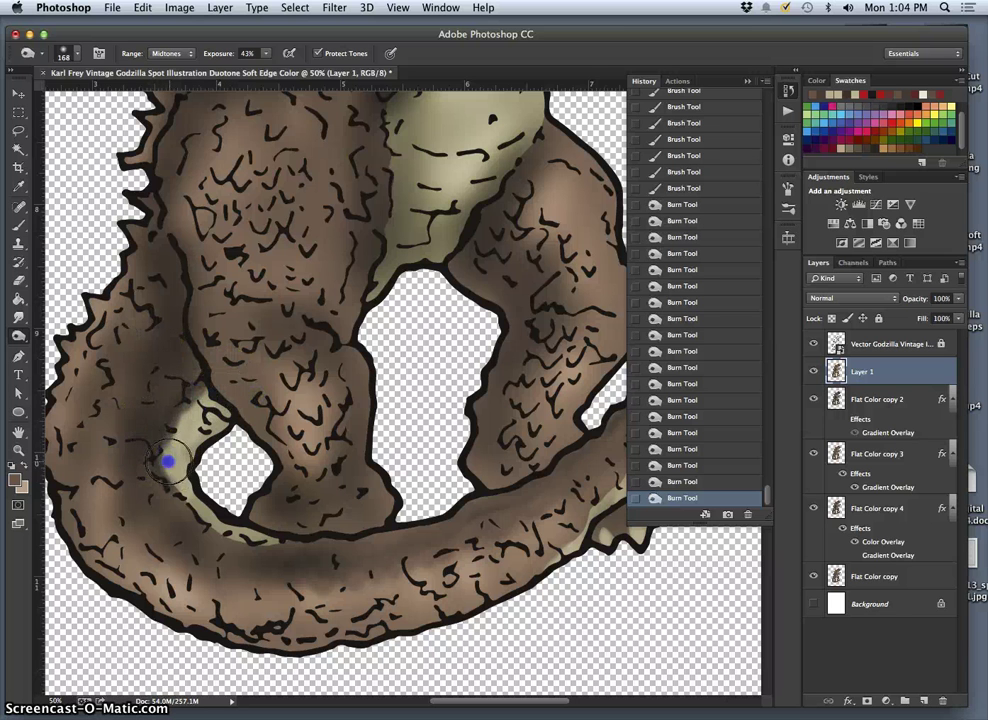
{"action": "left_click", "coordinate": [420, 240]}
{"action": "mouse_move", "coordinate": [420, 240]}
{"action": "left_mouse_down"}
{"action": "mouse_move", "coordinate": [371, 260]}
{"action": "mouse_move", "coordinate": [377, 216]}
{"action": "mouse_move", "coordinate": [455, 262]}
{"action": "mouse_move", "coordinate": [357, 233]}
{"action": "mouse_move", "coordinate": [340, 300]}
{"action": "mouse_move", "coordinate": [287, 306]}
{"action": "left_mouse_up"}
{"action": "mouse_move", "coordinate": [500, 300]}
{"action": "left_mouse_down"}
{"action": "mouse_move", "coordinate": [573, 322]}
{"action": "mouse_move", "coordinate": [557, 311]}
{"action": "mouse_move", "coordinate": [490, 445]}
{"action": "mouse_move", "coordinate": [540, 467]}
{"action": "mouse_move", "coordinate": [580, 433]}
{"action": "mouse_move", "coordinate": [613, 518]}
{"action": "mouse_move", "coordinate": [609, 547]}
{"action": "mouse_move", "coordinate": [567, 437]}
{"action": "mouse_move", "coordinate": [587, 386]}
{"action": "mouse_move", "coordinate": [514, 527]}
{"action": "mouse_move", "coordinate": [452, 545]}
{"action": "mouse_move", "coordinate": [452, 379]}
{"action": "mouse_move", "coordinate": [436, 585]}
{"action": "left_mouse_up"}
Burn darker shadows around the back spikes, the shoulder, the chest and the far arm
{"action": "key", "text": "super+minus"}
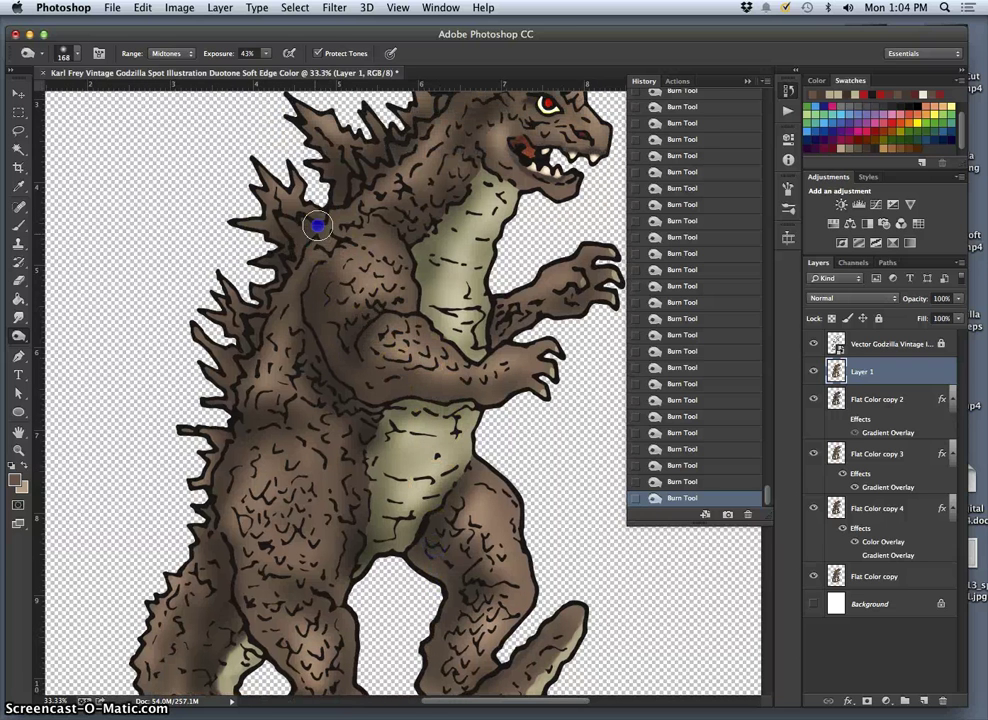
{"action": "mouse_move", "coordinate": [292, 207]}
{"action": "left_mouse_down"}
{"action": "mouse_move", "coordinate": [422, 294]}
{"action": "mouse_move", "coordinate": [409, 314]}
{"action": "mouse_move", "coordinate": [397, 237]}
{"action": "mouse_move", "coordinate": [481, 289]}
{"action": "mouse_move", "coordinate": [512, 260]}
{"action": "mouse_move", "coordinate": [502, 325]}
{"action": "left_mouse_up"}
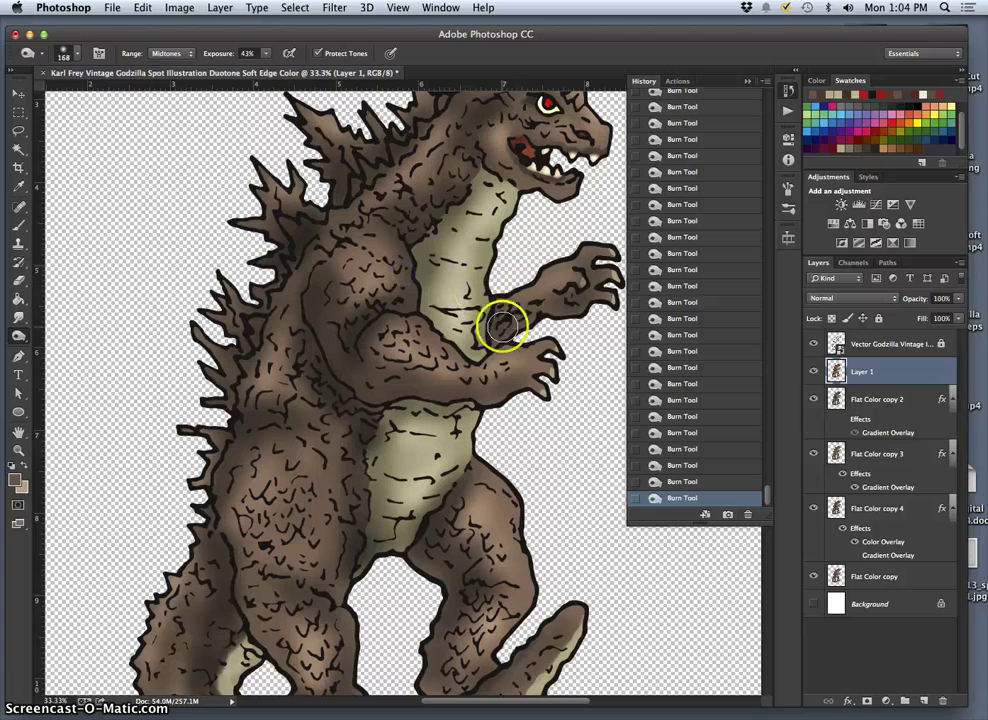
{"action": "left_click_drag", "start_coordinate": [558, 243], "coordinate": [456, 258]}
{"action": "key", "text": "super+minus"}
{"action": "key", "text": "super+minus"}
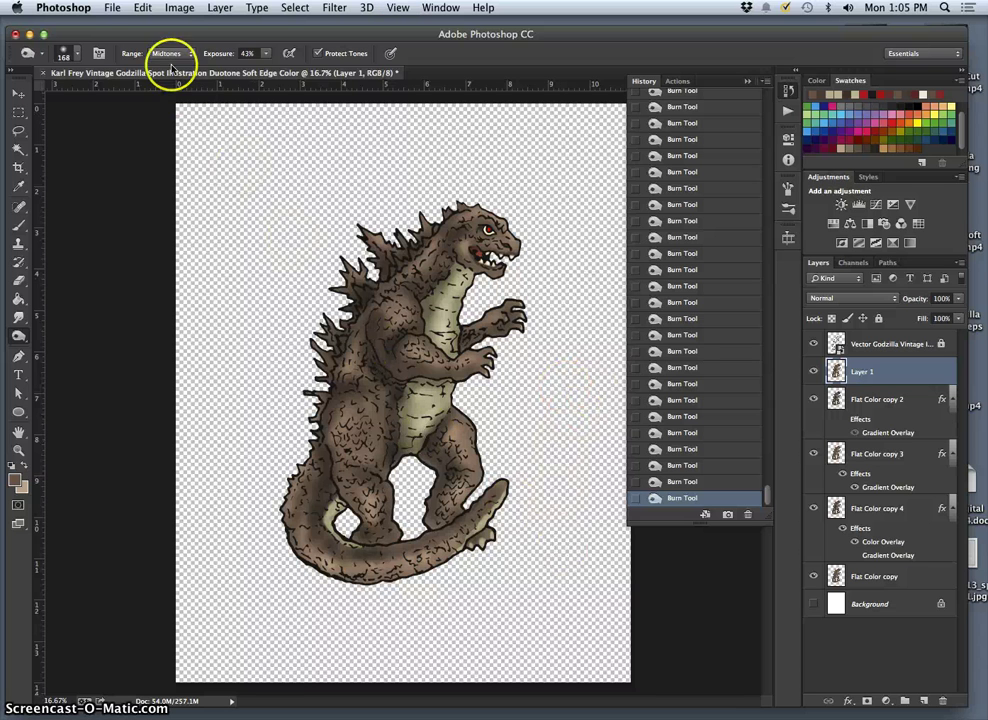
{"action": "left_click", "coordinate": [114, 9]}
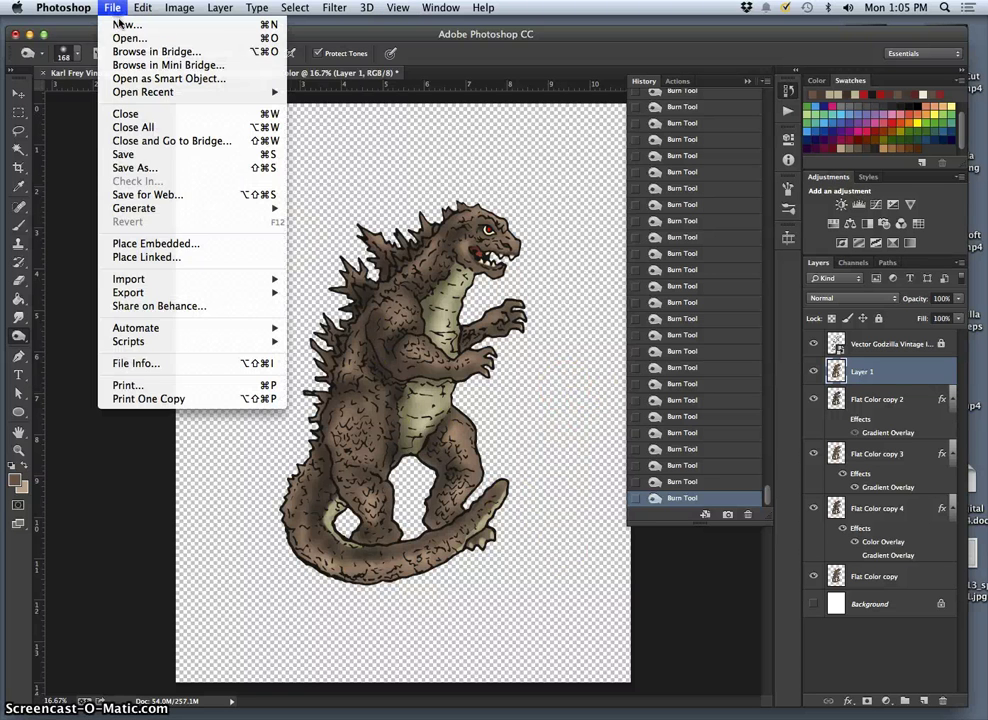
{"action": "left_click", "coordinate": [328, 157]}
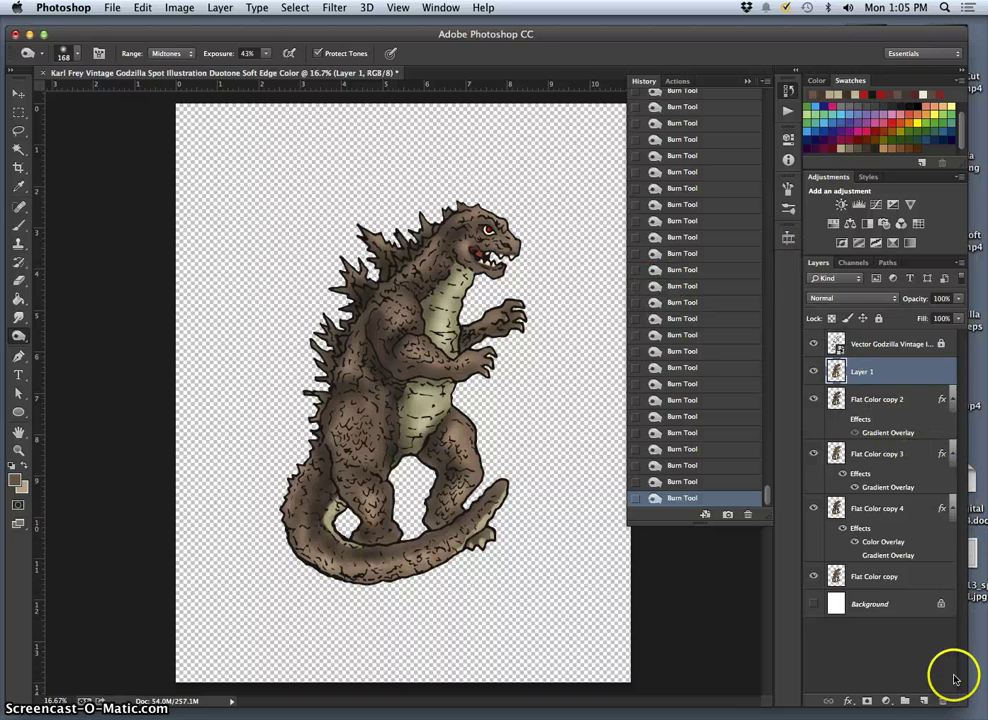
Draw a solid dark red circle of 789 px diameter over Godzilla's torso, on a layer above the vector linework
{"action": "left_click", "coordinate": [913, 345]}
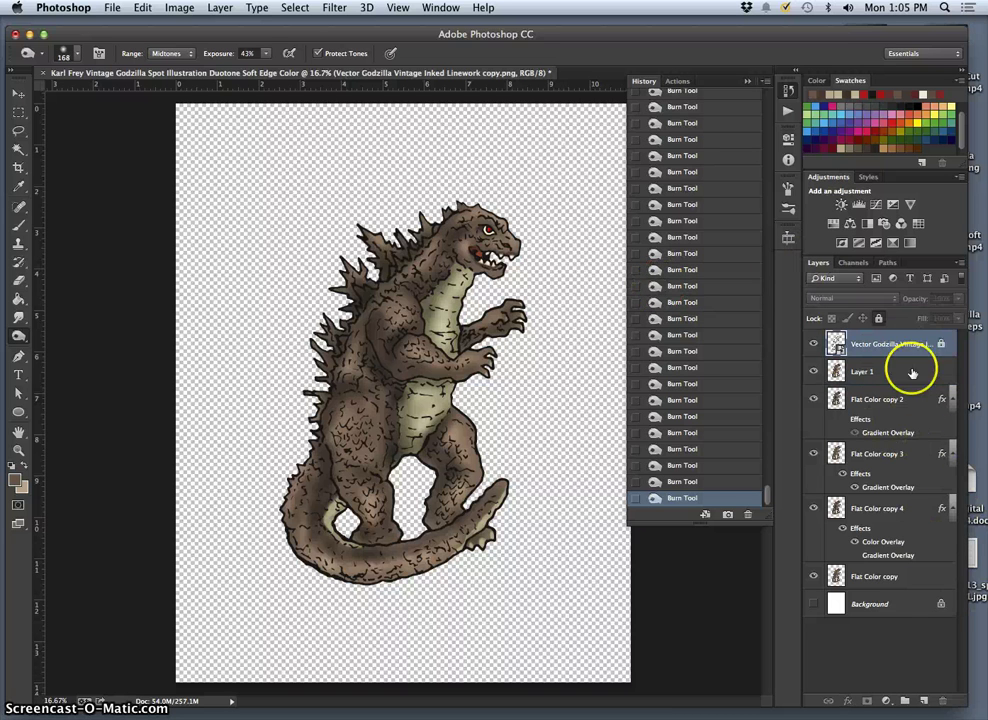
{"action": "left_click", "coordinate": [924, 700]}
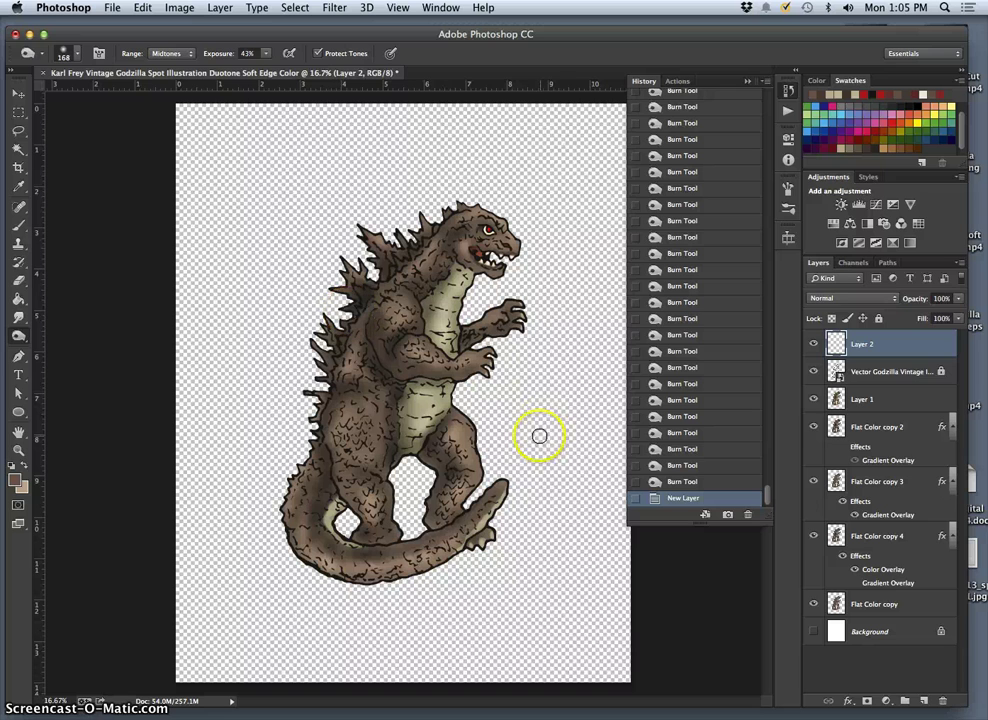
{"action": "key", "text": "Delete"}
{"action": "left_click", "coordinate": [19, 411]}
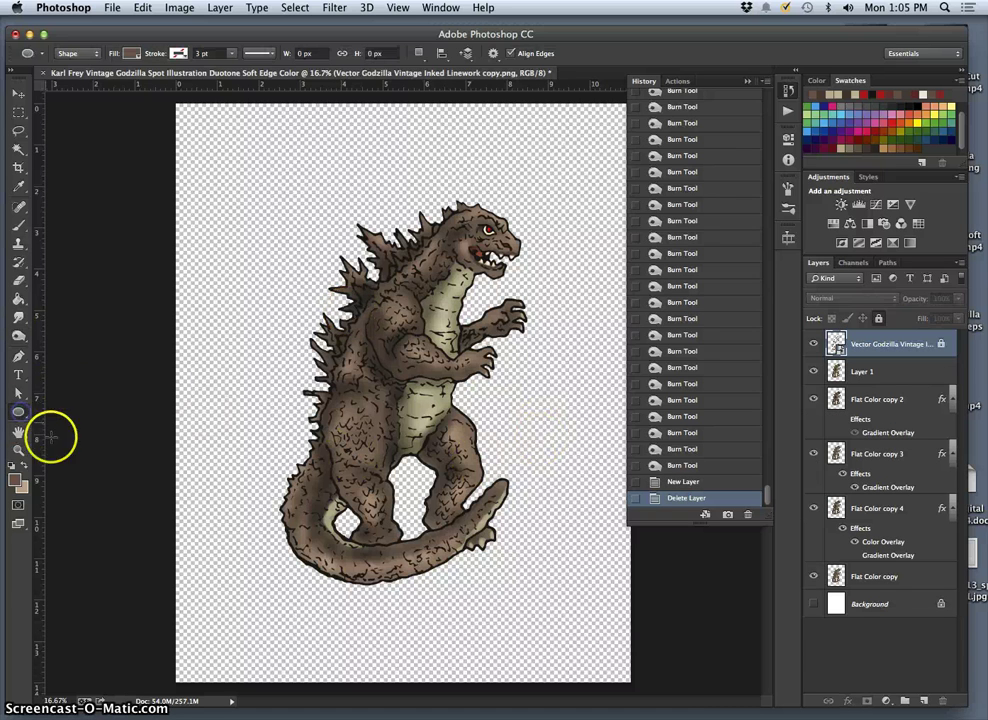
{"action": "left_click", "coordinate": [864, 95]}
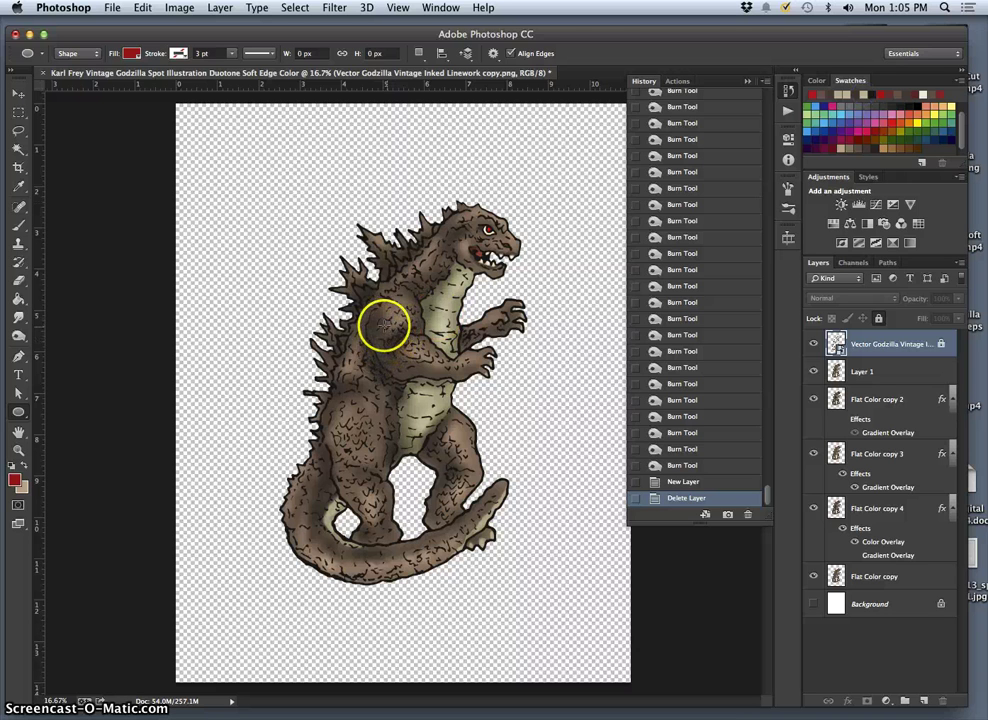
{"action": "left_click_drag", "start_coordinate": [381, 328], "coordinate": [445, 380]}
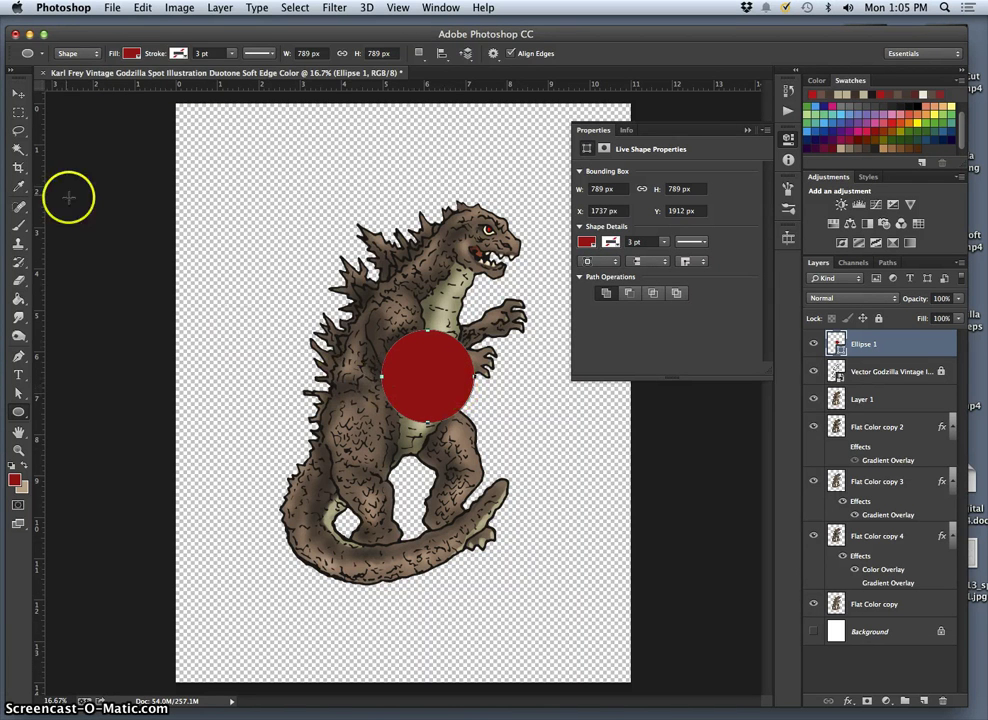
Move the red circle horizontally to X 1557 px, over the middle of Godzilla's body
{"action": "left_click", "coordinate": [18, 91]}
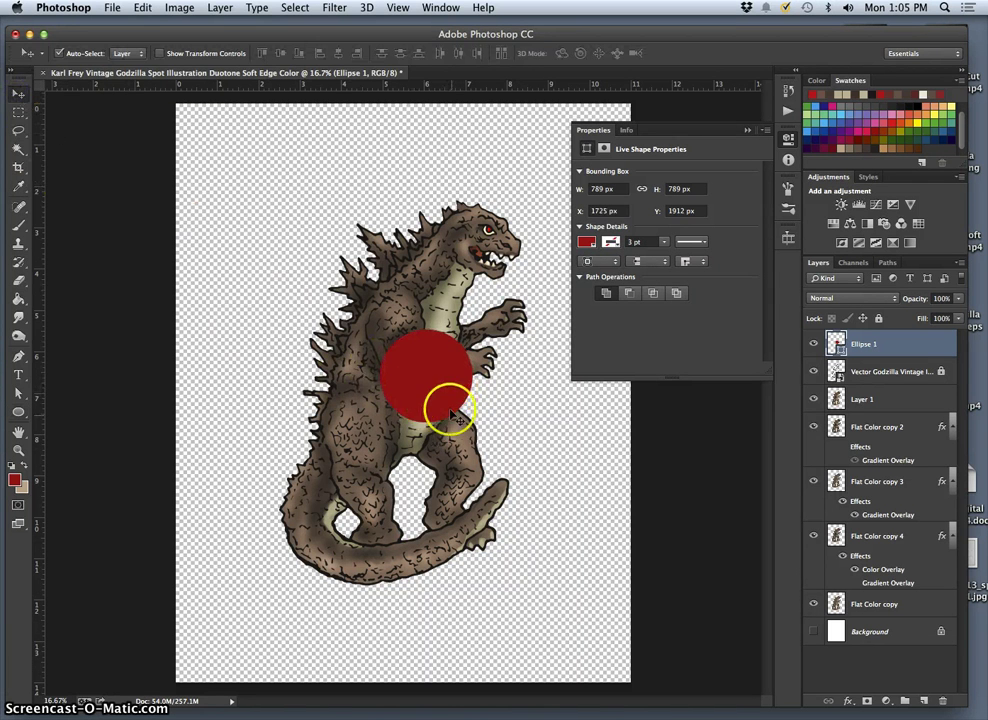
{"action": "mouse_move", "coordinate": [452, 408]}
{"action": "left_mouse_down"}
{"action": "mouse_move", "coordinate": [432, 393]}
{"action": "mouse_move", "coordinate": [440, 398]}
{"action": "left_mouse_up"}
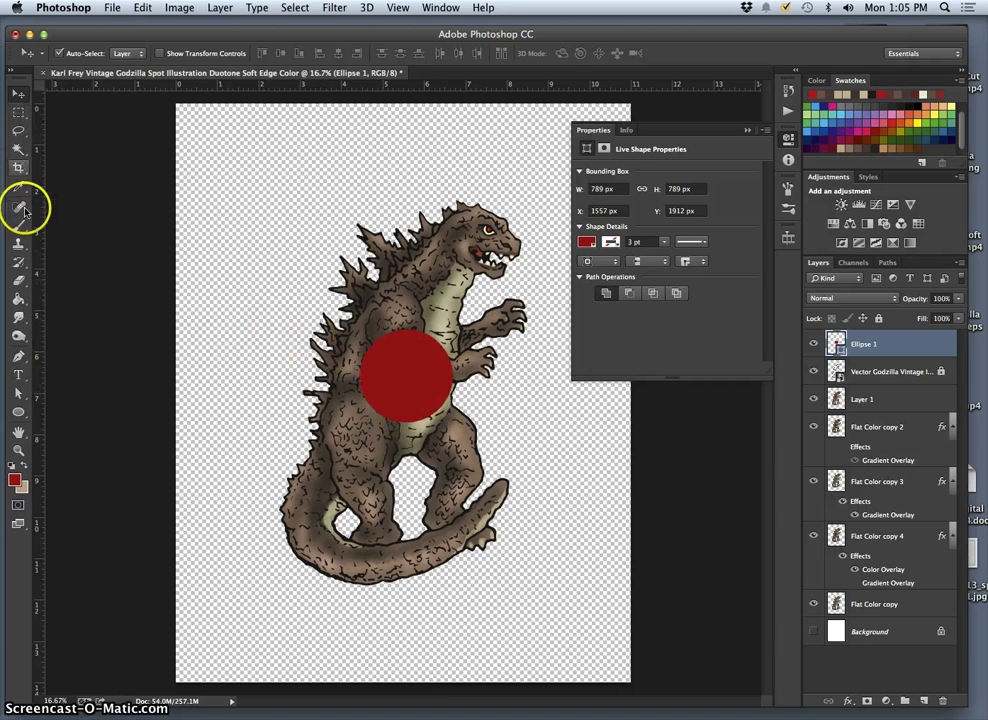
{"action": "left_click", "coordinate": [16, 479]}
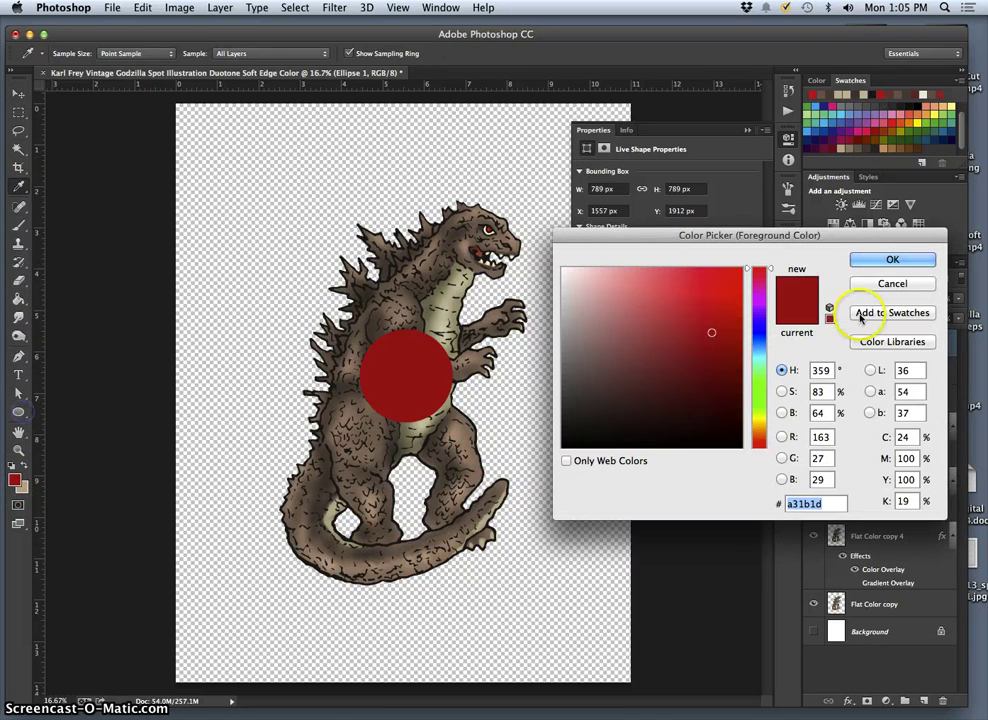
{"action": "left_click", "coordinate": [884, 283]}
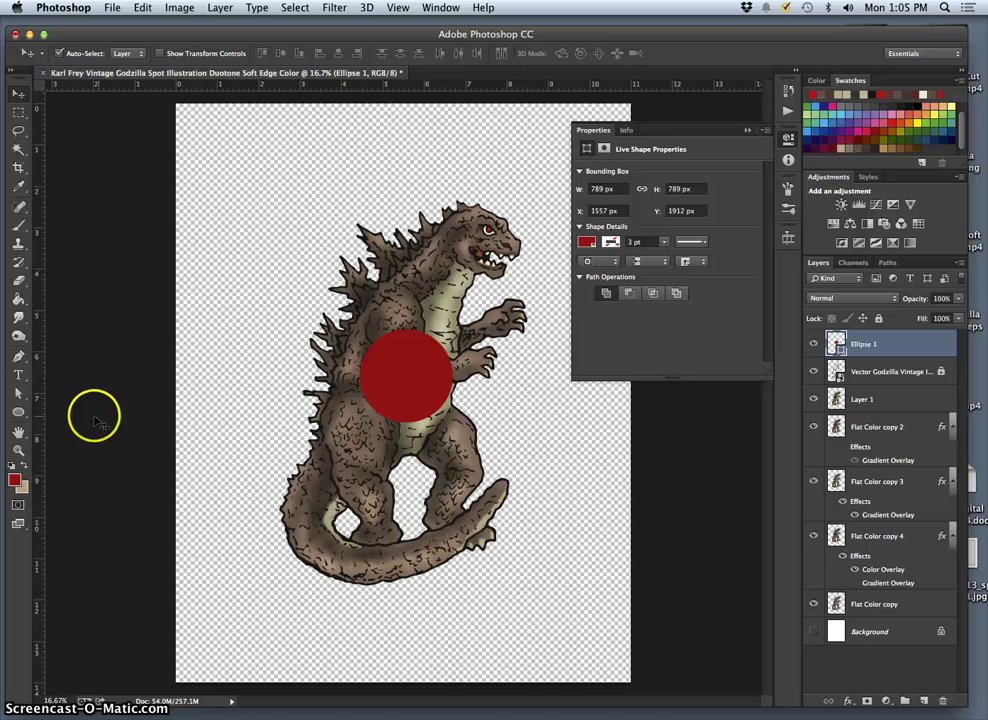
Draw a tall red rectangle of 313 by 1237 px rising from the upper edge of the circle
{"action": "left_click", "coordinate": [18, 411]}
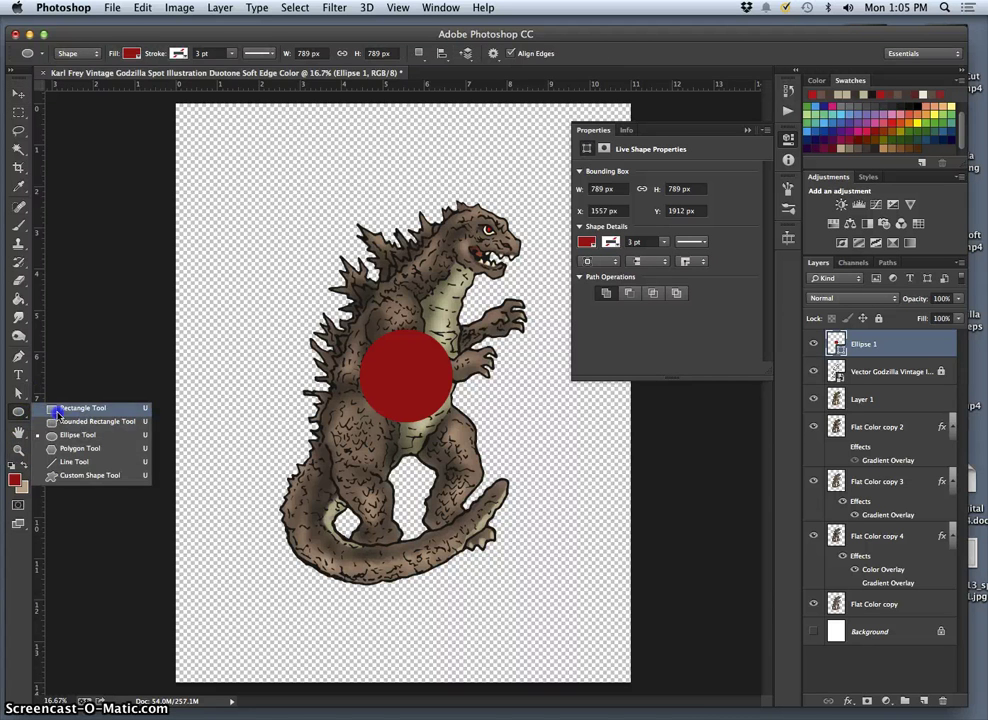
{"action": "left_click", "coordinate": [82, 408]}
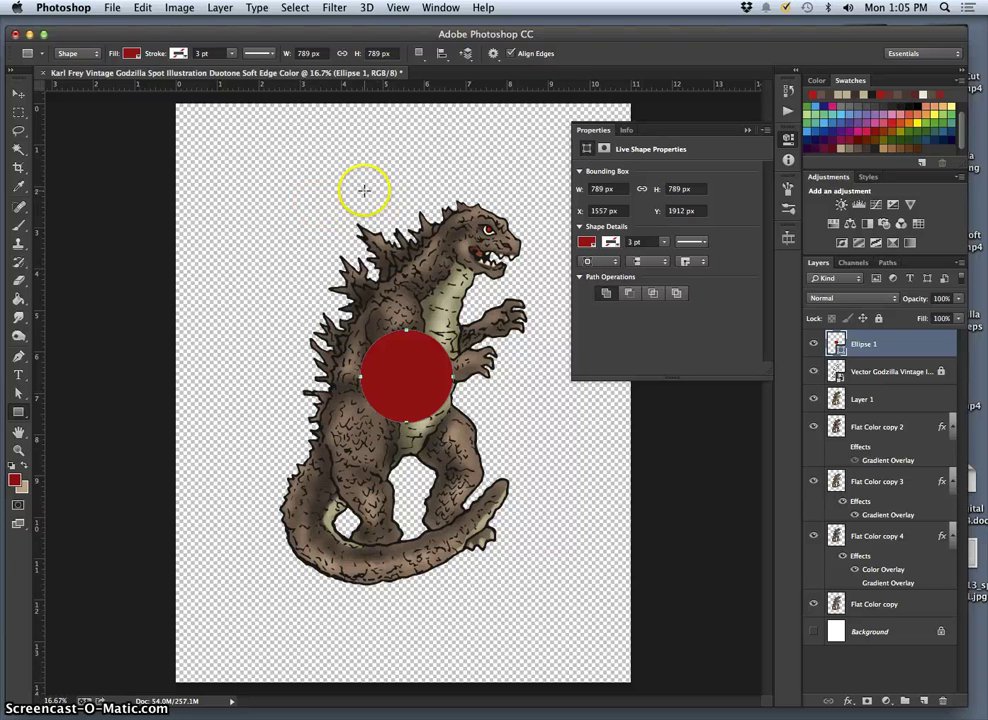
{"action": "left_click_drag", "start_coordinate": [380, 190], "coordinate": [419, 340]}
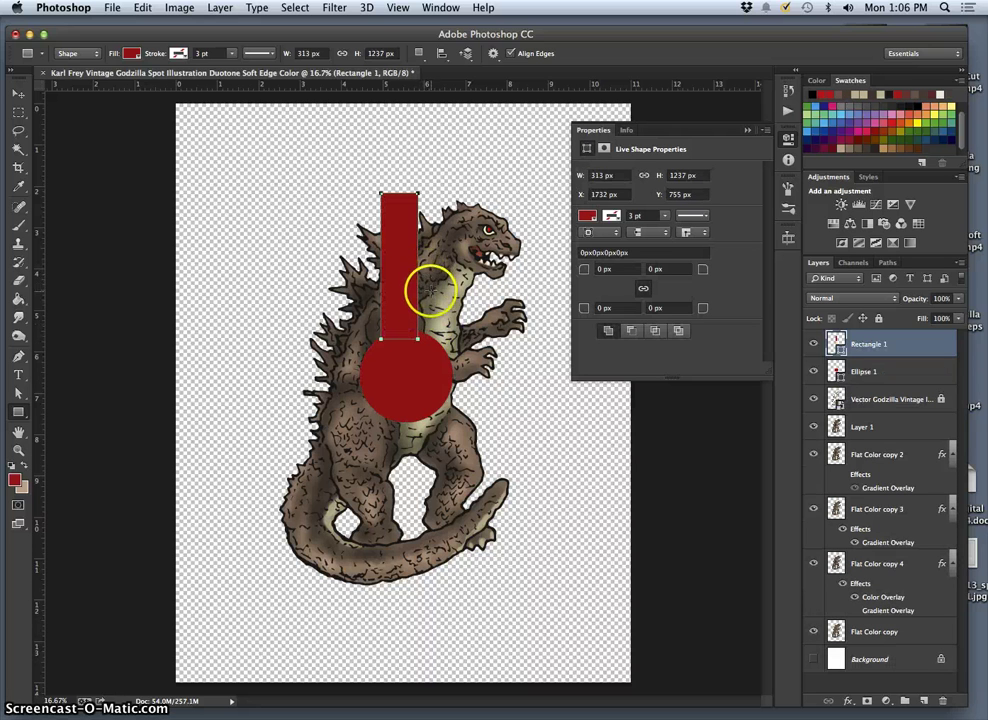
{"action": "right_click", "coordinate": [400, 269]}
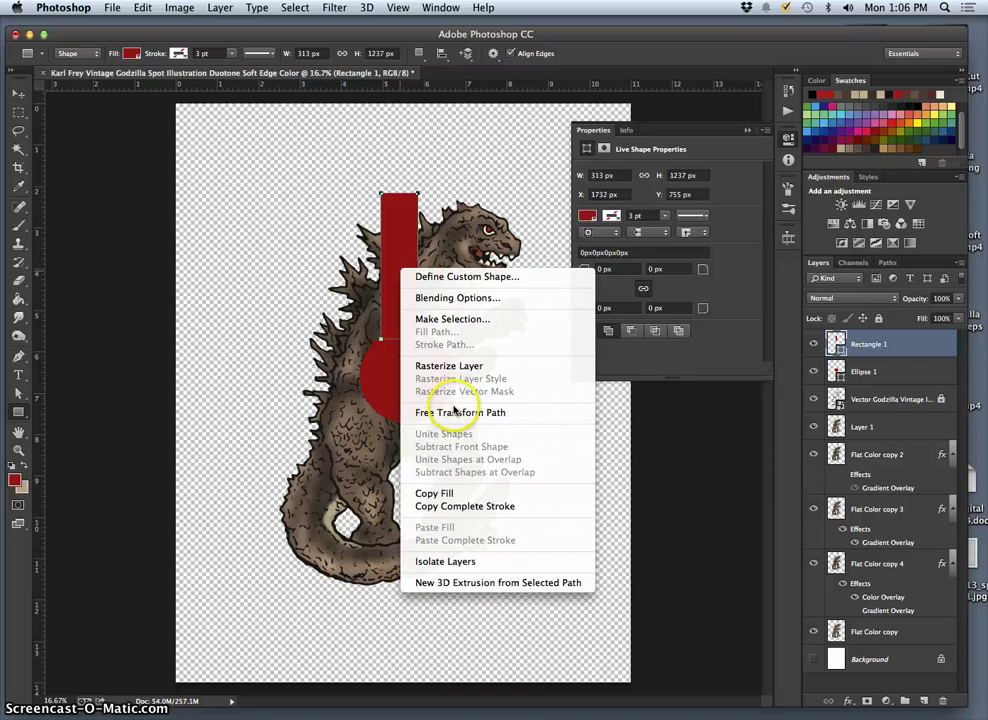
{"action": "left_click", "coordinate": [313, 238]}
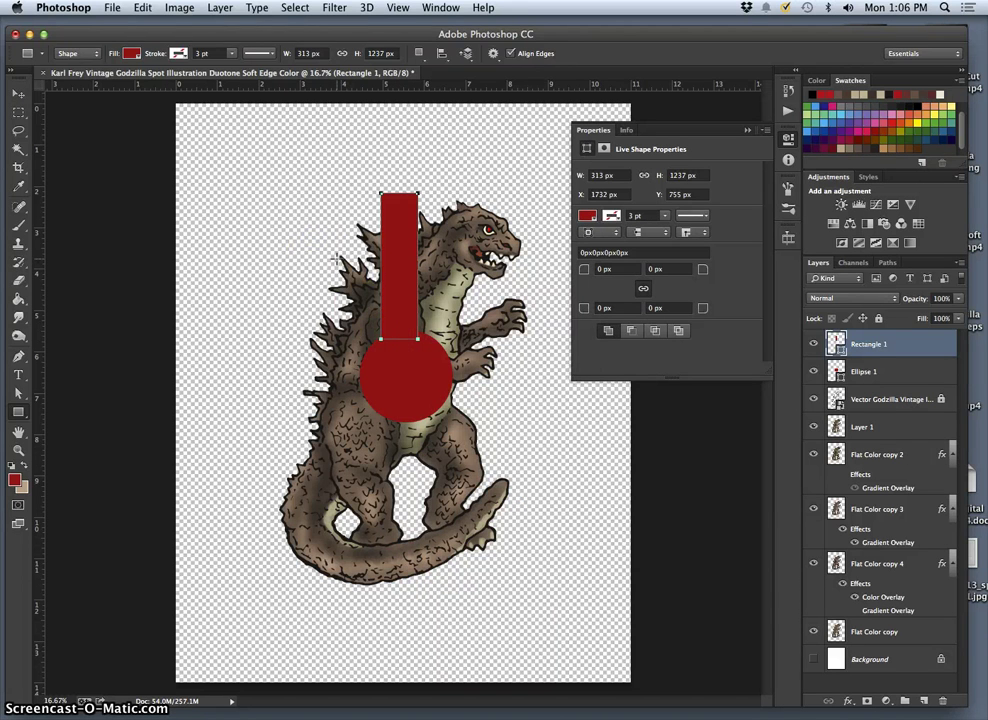
Narrow the red rectangle's lower end to about half its width with a Perspective transform and centre it above the circle as a regular path
{"action": "key", "text": "super+t"}
{"action": "right_click", "coordinate": [405, 306]}
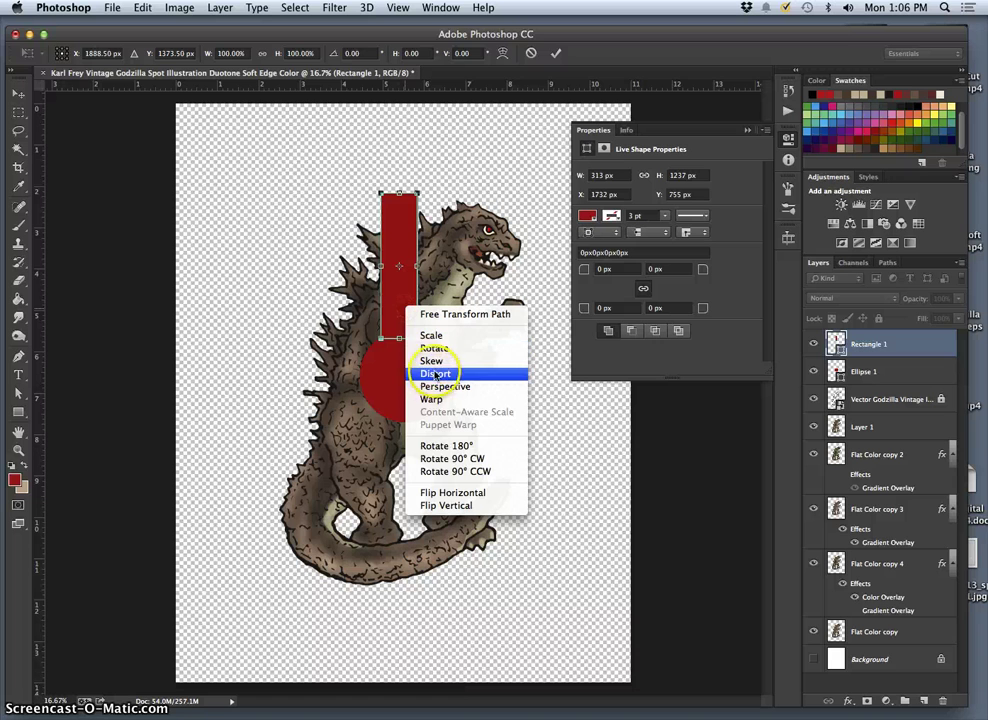
{"action": "left_click", "coordinate": [428, 386]}
{"action": "left_click_drag", "start_coordinate": [412, 335], "coordinate": [408, 340]}
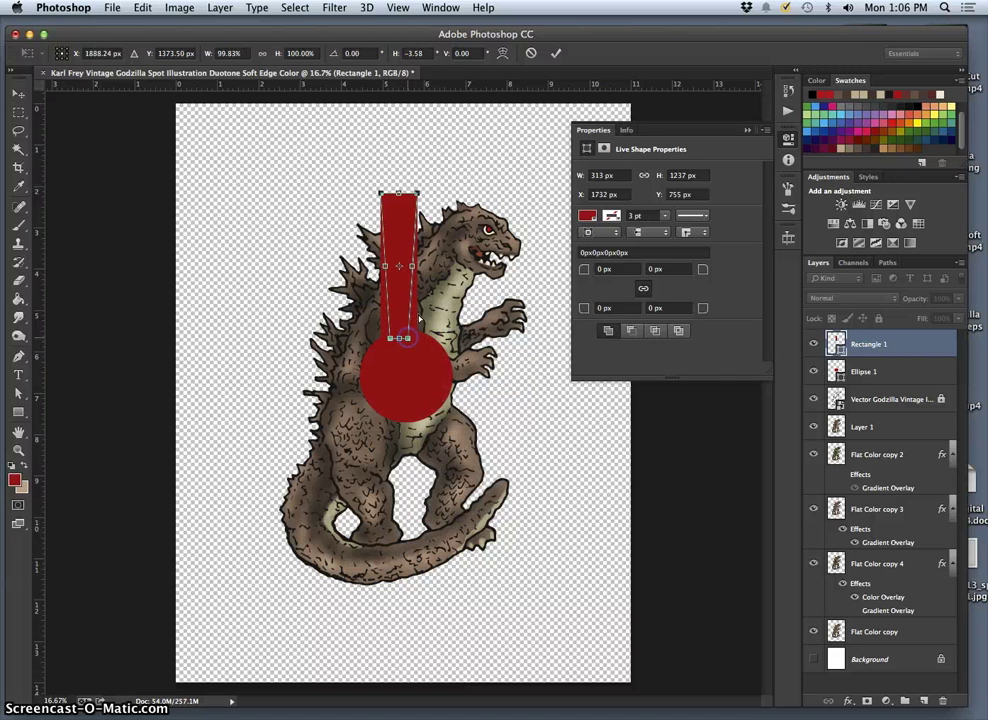
{"action": "mouse_move", "coordinate": [428, 218]}
{"action": "left_mouse_down"}
{"action": "mouse_move", "coordinate": [405, 214]}
{"action": "mouse_move", "coordinate": [416, 221]}
{"action": "left_mouse_up"}
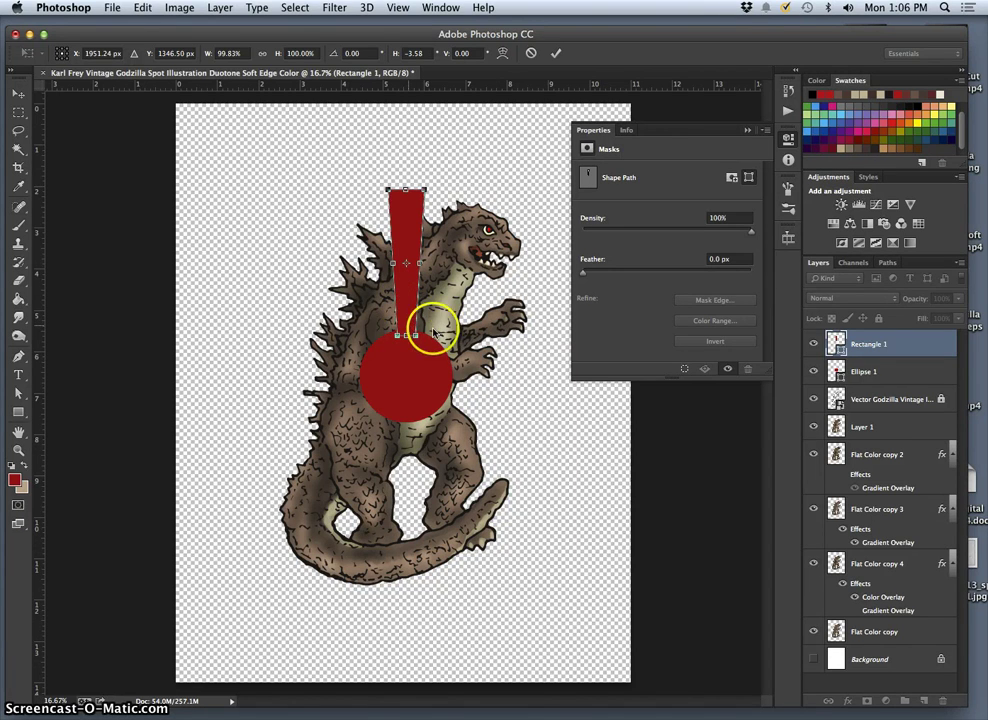
{"action": "key", "text": "Return"}
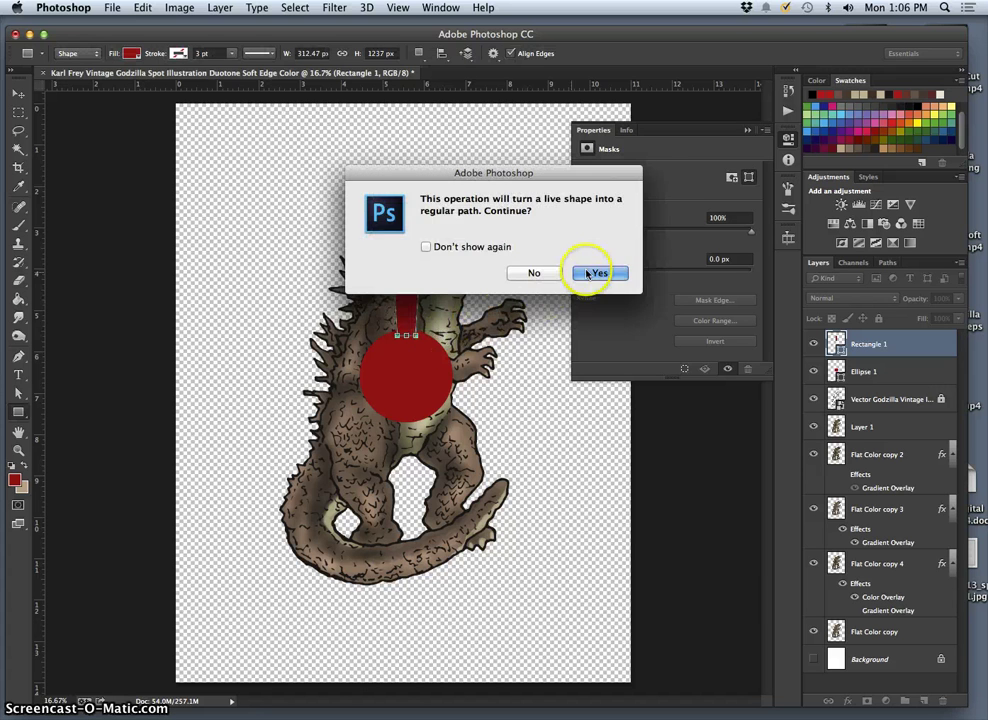
{"action": "left_click", "coordinate": [591, 272]}
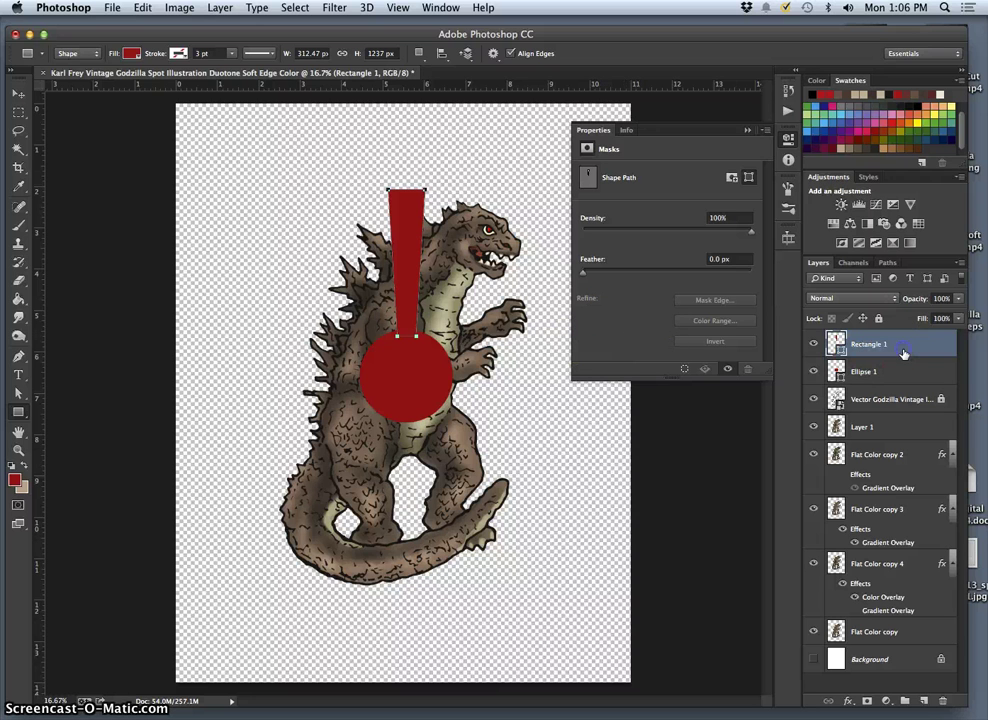
Duplicate the tapered ray, rotate the copy about 30° counterclockwise, and set its narrow end on the circle's upper-left edge
{"action": "left_click", "coordinate": [562, 426]}
{"action": "left_click", "coordinate": [445, 388]}
{"action": "left_click", "coordinate": [19, 92]}
{"action": "left_click", "coordinate": [253, 225]}
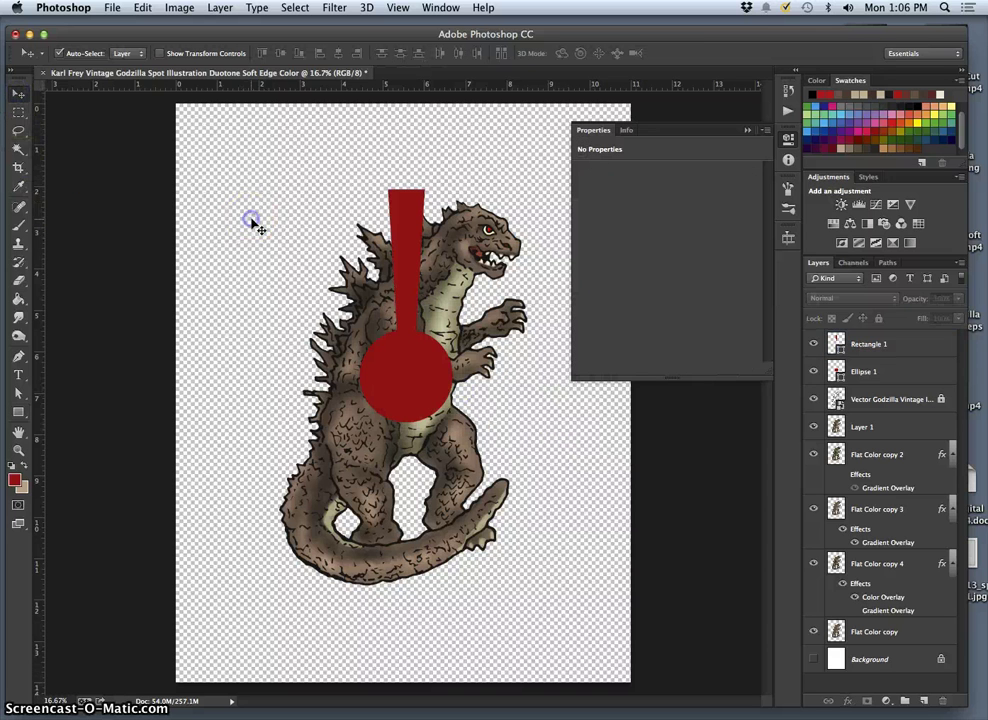
{"action": "left_click", "coordinate": [889, 352]}
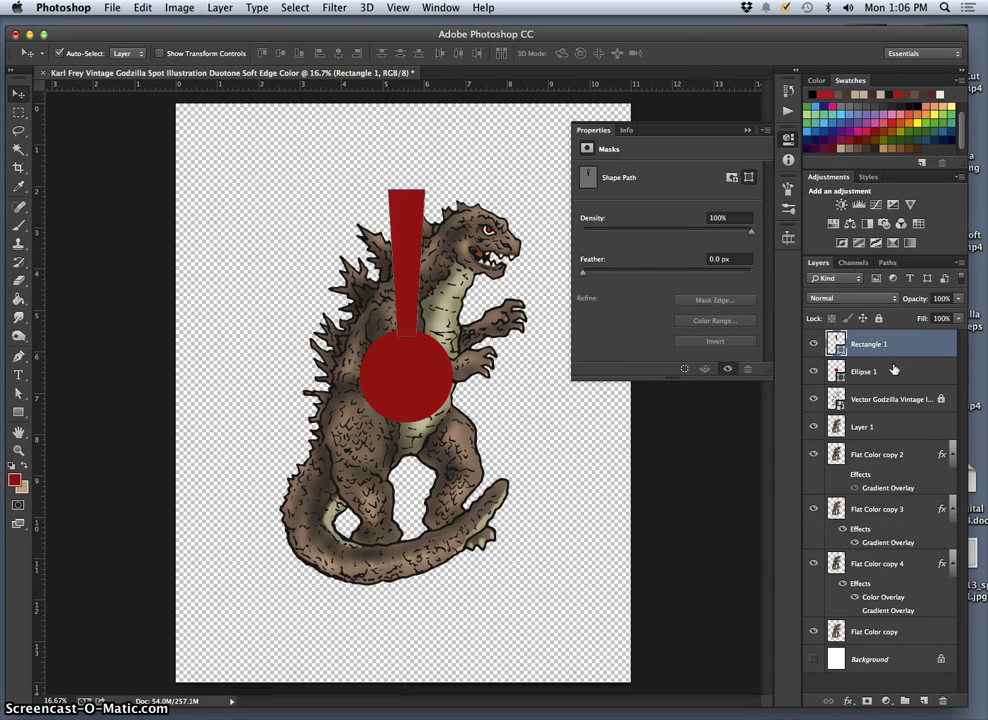
{"action": "key", "text": "super+j"}
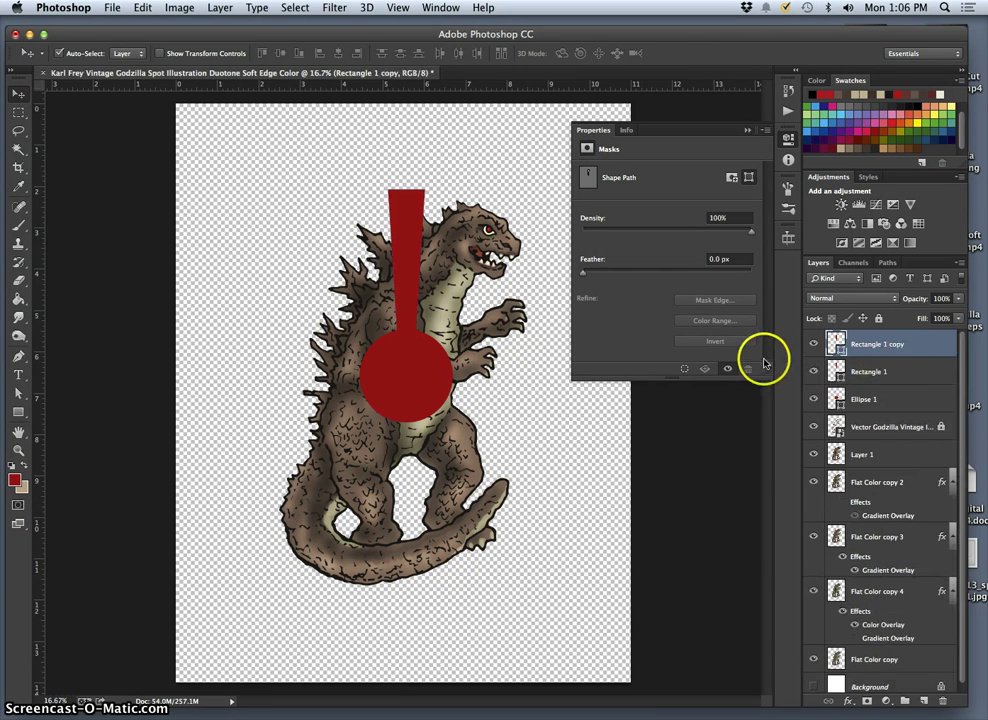
{"action": "key", "text": "super+t"}
{"action": "left_click_drag", "start_coordinate": [439, 172], "coordinate": [394, 178]}
{"action": "left_click_drag", "start_coordinate": [399, 230], "coordinate": [333, 254]}
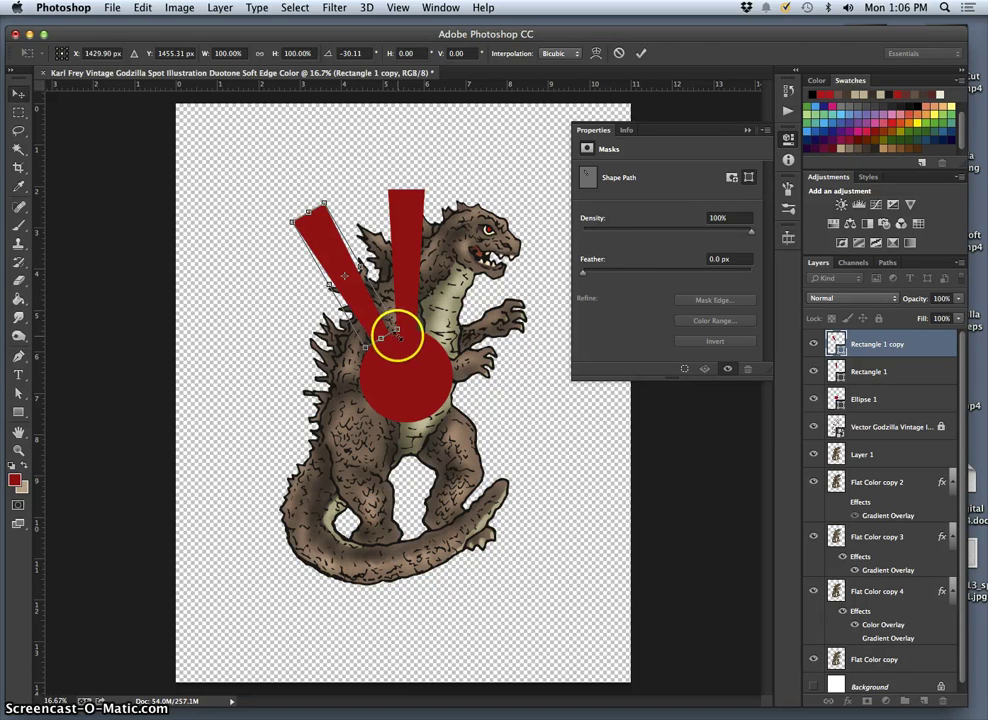
{"action": "key", "text": "Return"}
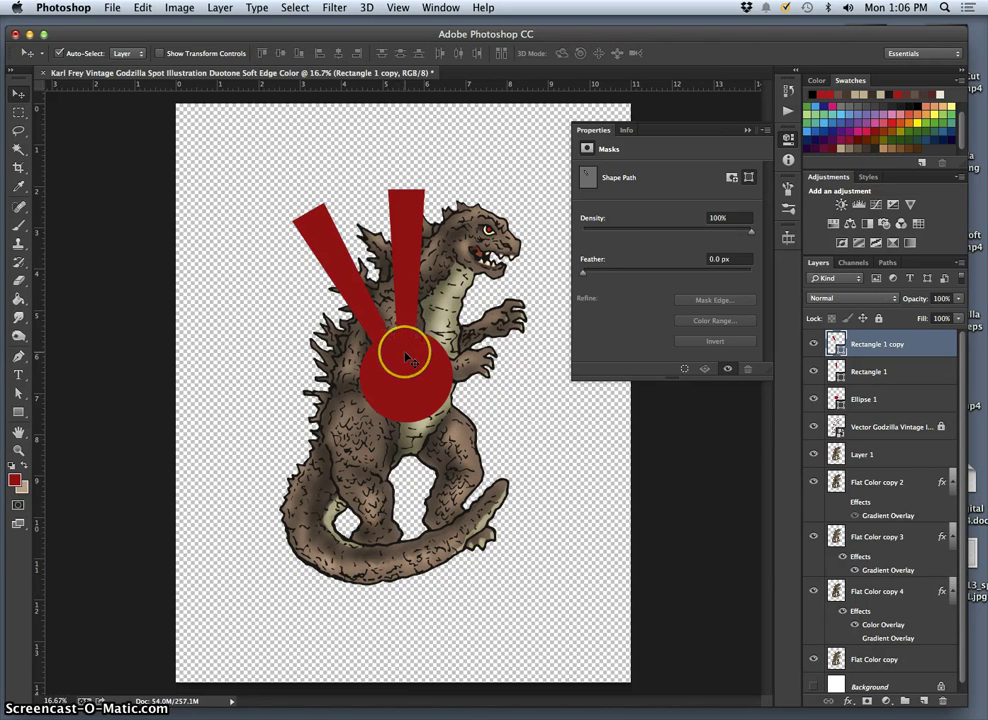
Duplicate the second ray, rotate the copy about 32° counterclockwise, and attach it to the circle's left side below the second ray
{"action": "key", "text": "super+j"}
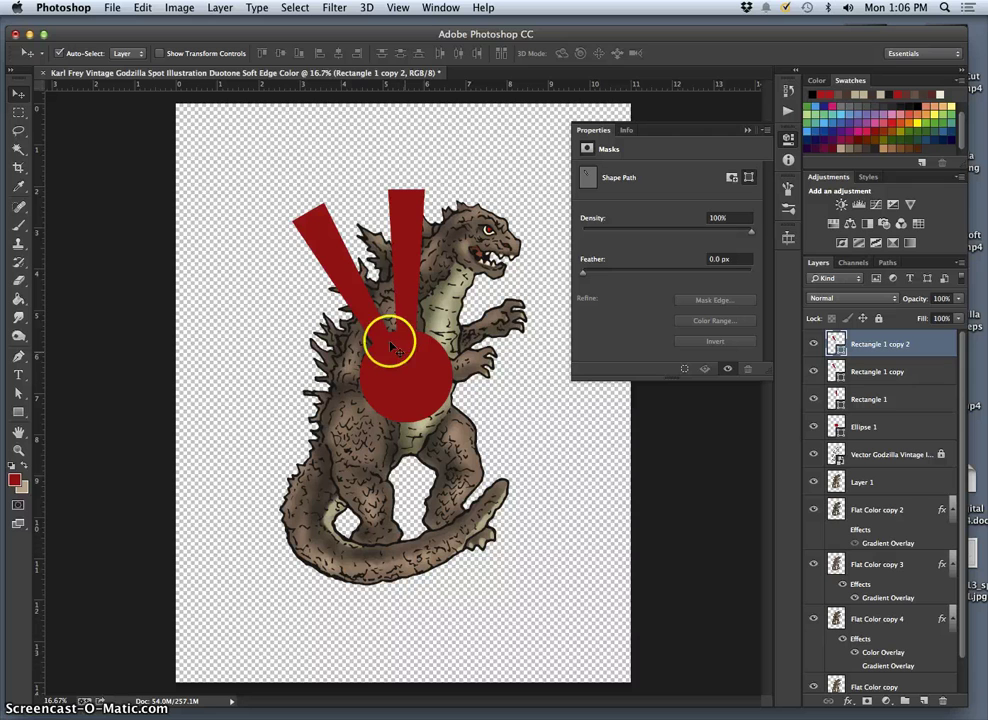
{"action": "left_click_drag", "start_coordinate": [349, 308], "coordinate": [319, 348]}
{"action": "key", "text": "super+t"}
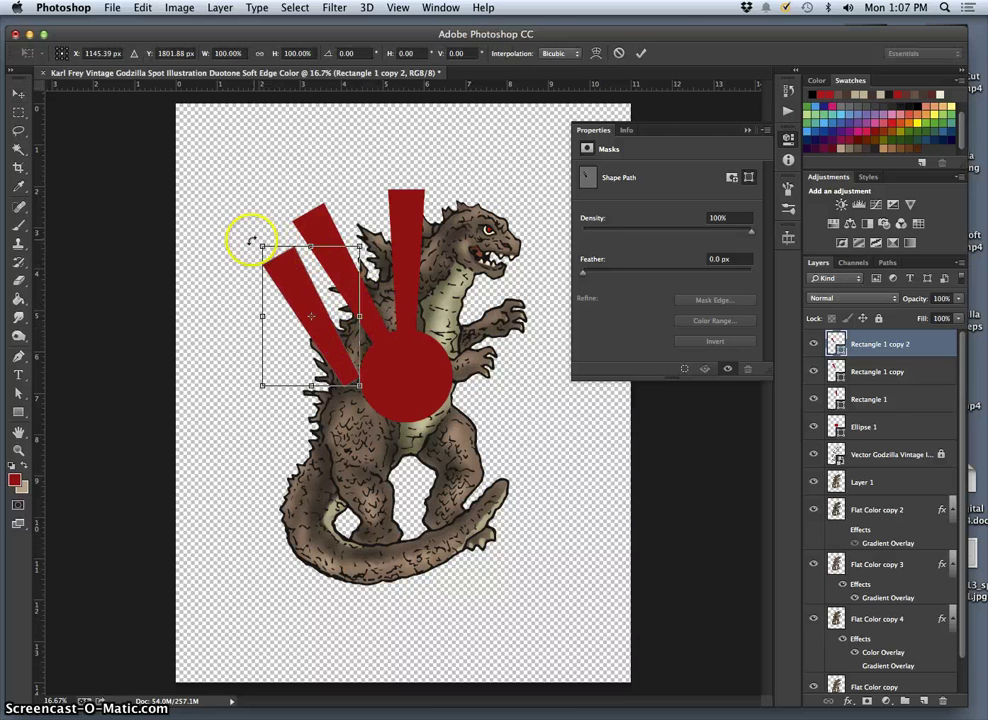
{"action": "left_click_drag", "start_coordinate": [227, 258], "coordinate": [212, 280]}
{"action": "left_click_drag", "start_coordinate": [289, 304], "coordinate": [277, 310]}
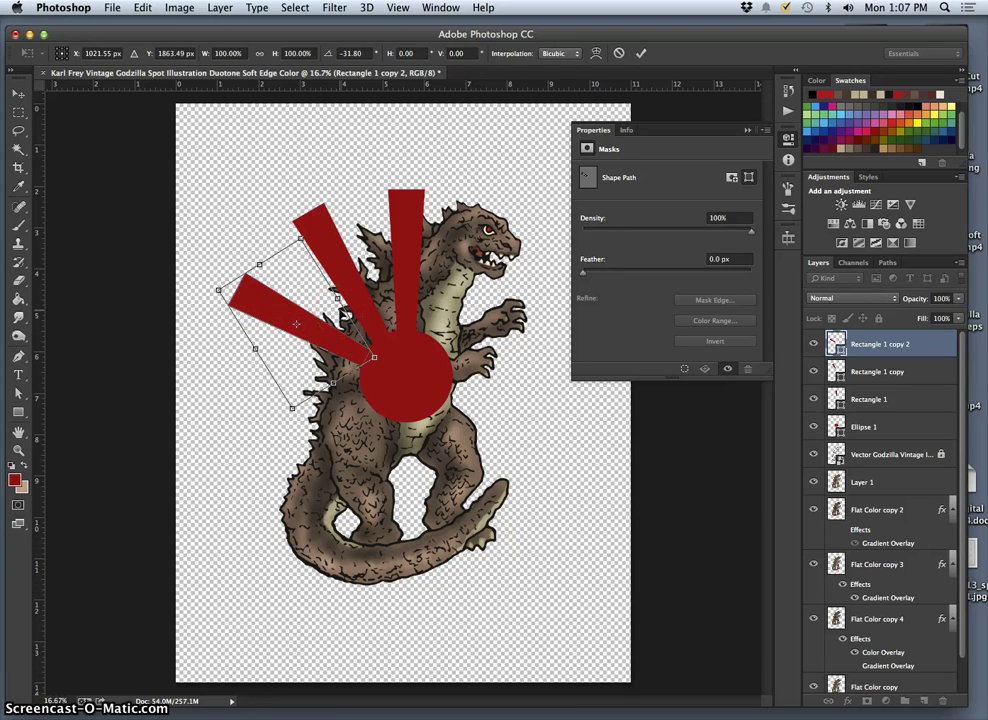
{"action": "key", "text": "Return"}
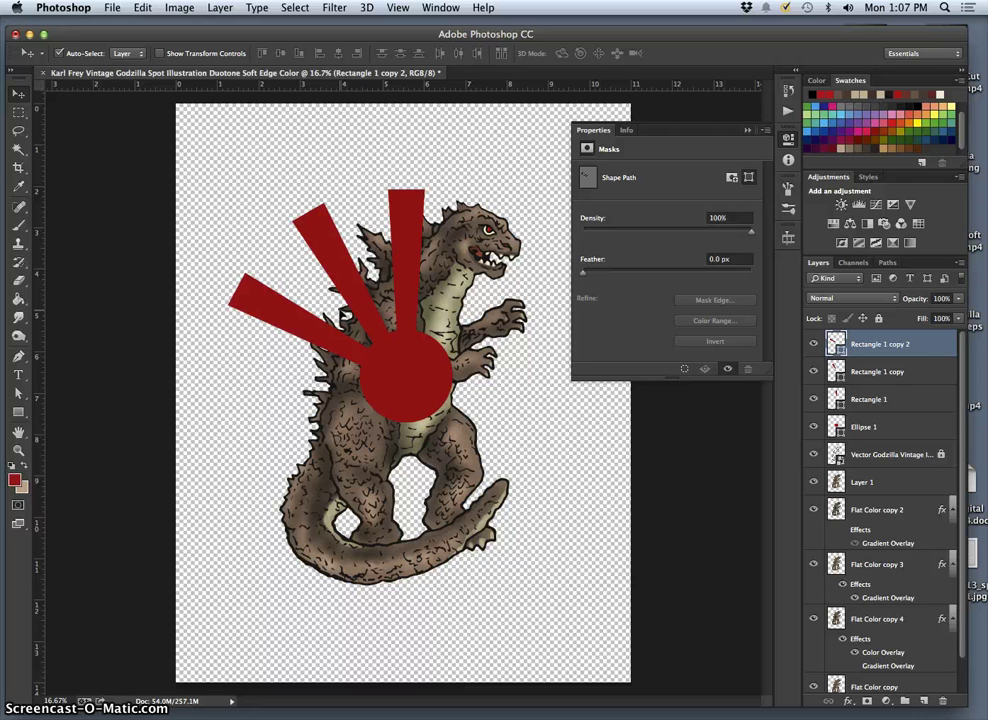
Duplicate the third ray, rotate the copy about 37° counterclockwise, and place it almost horizontally against the circle's left edge
{"action": "key", "text": "super+j"}
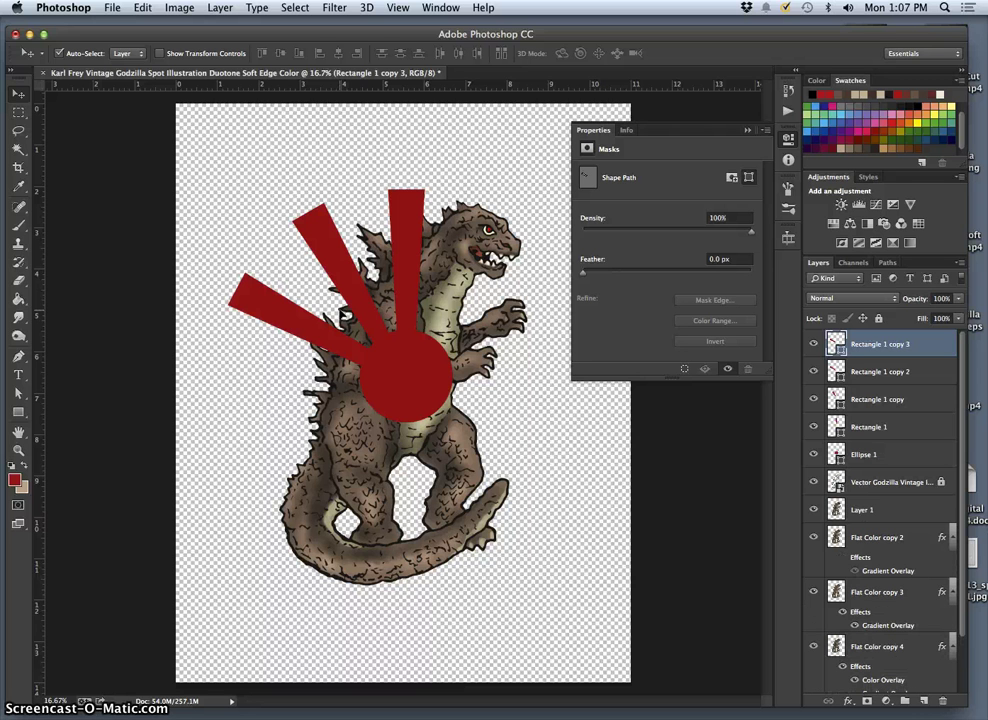
{"action": "key", "text": "super+t"}
{"action": "left_click_drag", "start_coordinate": [254, 354], "coordinate": [258, 378]}
{"action": "left_click_drag", "start_coordinate": [213, 311], "coordinate": [232, 412]}
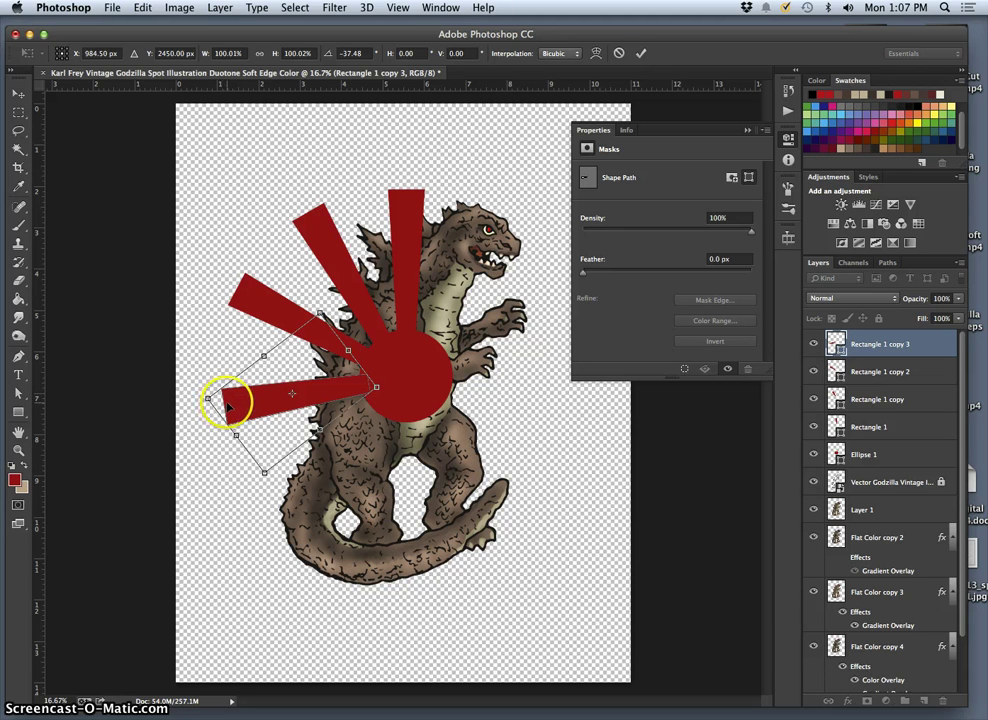
{"action": "key", "text": "Return"}
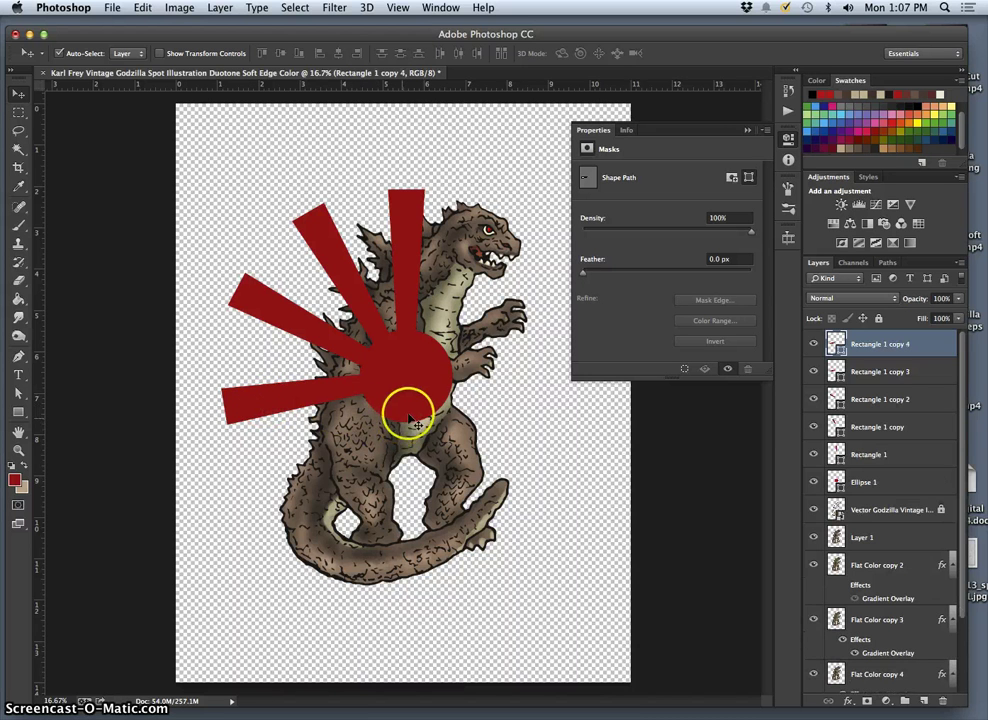
Duplicate the fourth ray, rotate the copy about 35° counterclockwise, and attach it to the circle's lower-left edge
{"action": "left_click_drag", "start_coordinate": [304, 404], "coordinate": [326, 452]}
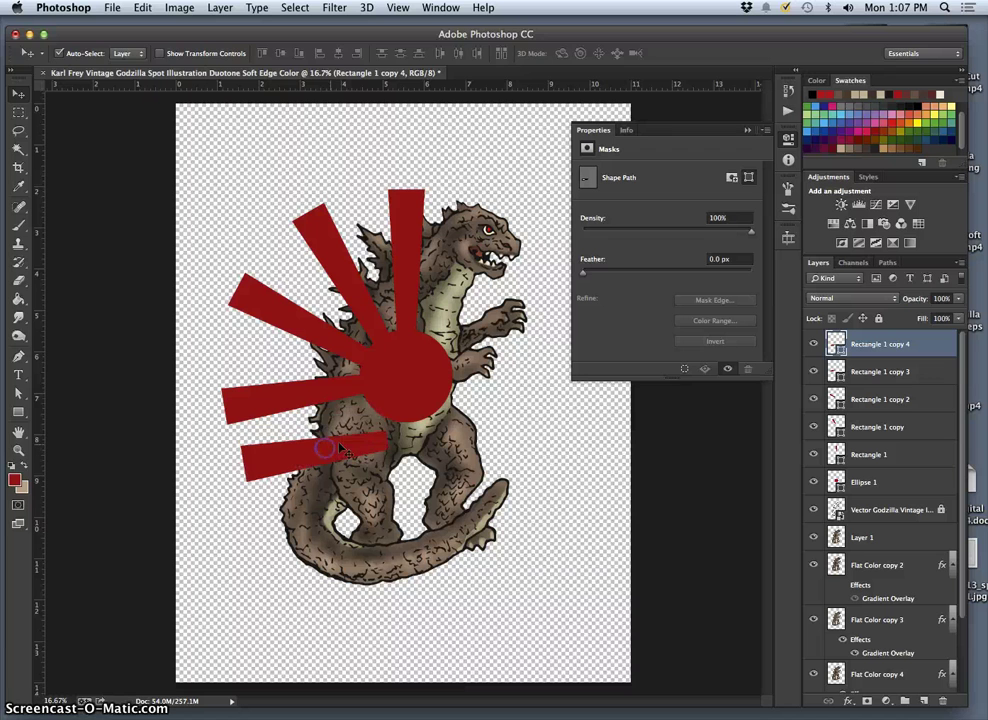
{"action": "key", "text": "ctrl+t"}
{"action": "left_click_drag", "start_coordinate": [397, 419], "coordinate": [370, 388]}
{"action": "mouse_move", "coordinate": [336, 431]}
{"action": "left_mouse_down"}
{"action": "mouse_move", "coordinate": [324, 450]}
{"action": "mouse_move", "coordinate": [349, 434]}
{"action": "mouse_move", "coordinate": [341, 434]}
{"action": "left_mouse_up"}
{"action": "left_click_drag", "start_coordinate": [381, 391], "coordinate": [377, 384]}
{"action": "left_click_drag", "start_coordinate": [343, 430], "coordinate": [348, 433]}
{"action": "left_click", "coordinate": [409, 415]}
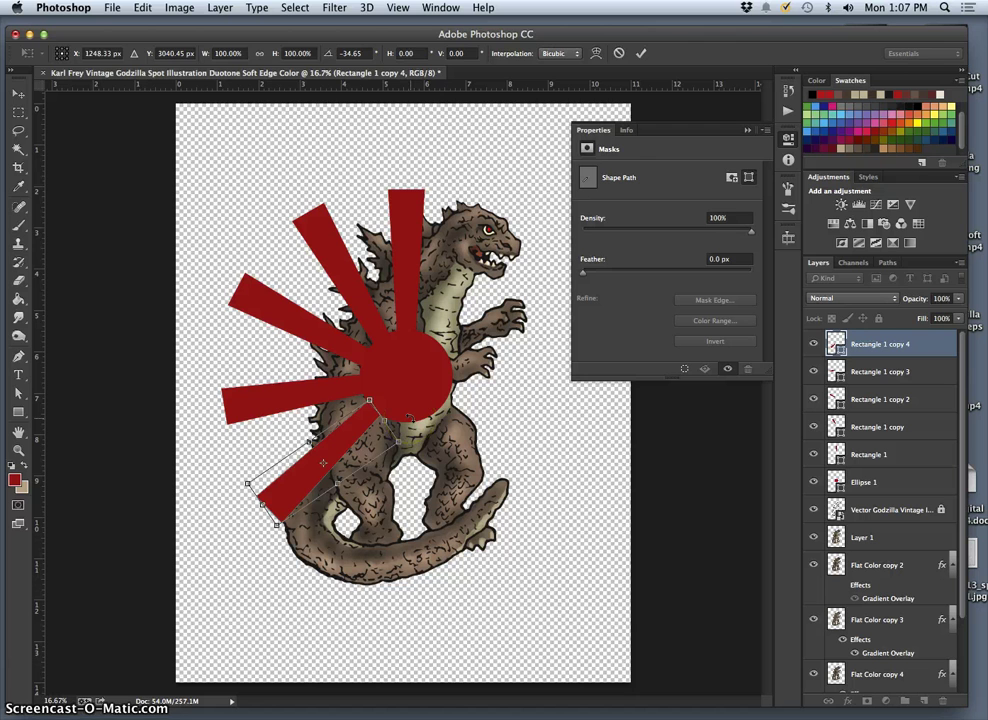
{"action": "double_click", "coordinate": [410, 420]}
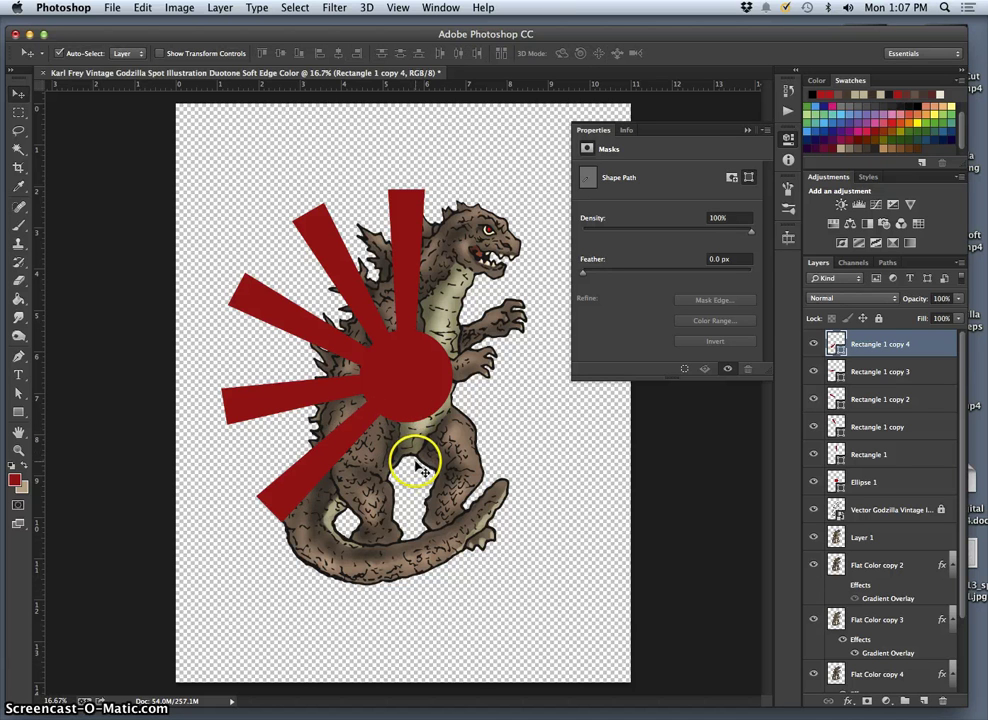
{"action": "key", "text": "super+t"}
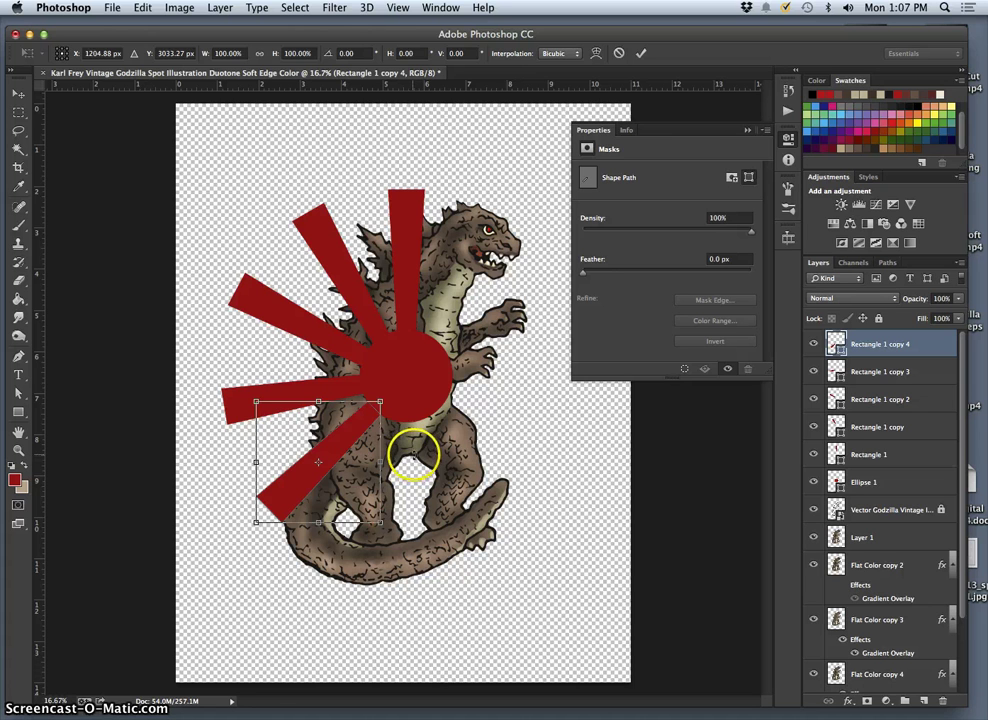
{"action": "key", "text": "Return"}
Duplicate the fifth ray, rotate the copy about 28° counterclockwise, and move its narrow end under the circle's lower edge
{"action": "left_click_drag", "start_coordinate": [331, 452], "coordinate": [378, 474]}
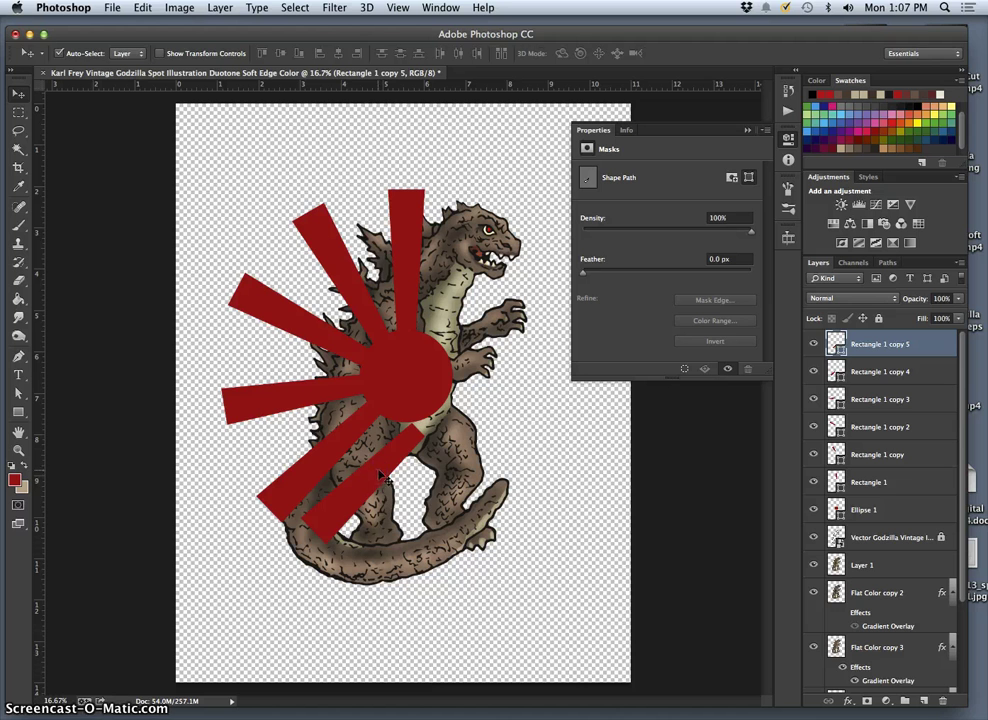
{"action": "key", "text": "ctrl+t"}
{"action": "left_click_drag", "start_coordinate": [440, 418], "coordinate": [407, 388]}
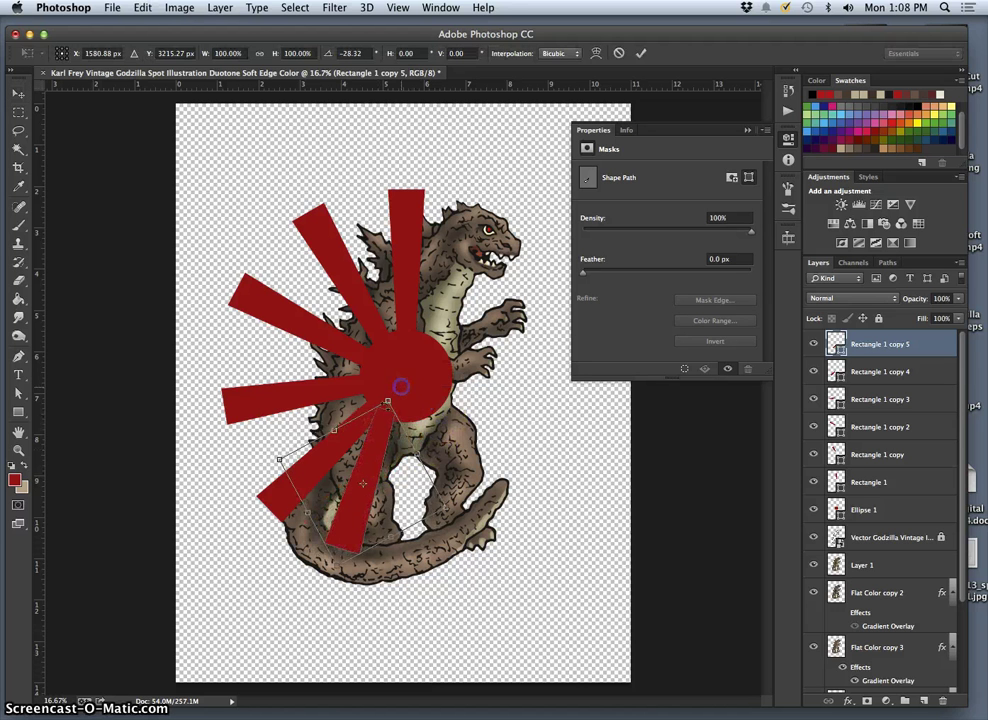
{"action": "left_click_drag", "start_coordinate": [375, 438], "coordinate": [397, 434]}
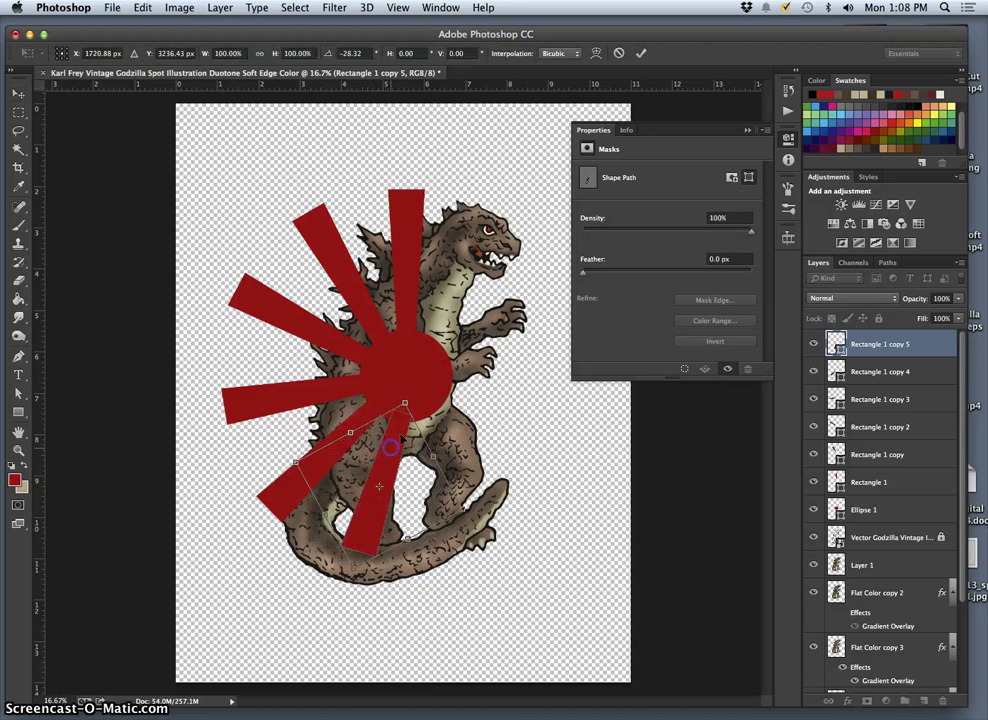